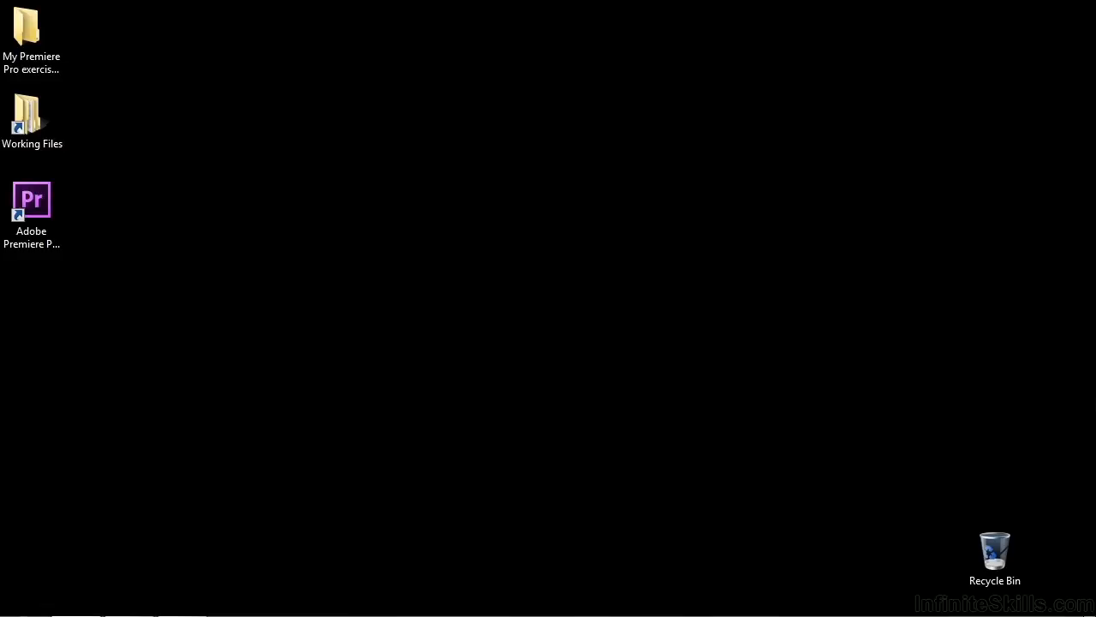
# - Open the project 1905-misc and noise removal.prproj from the projects folder inside Working Files
pyautogui.doubleClick(25, 147)
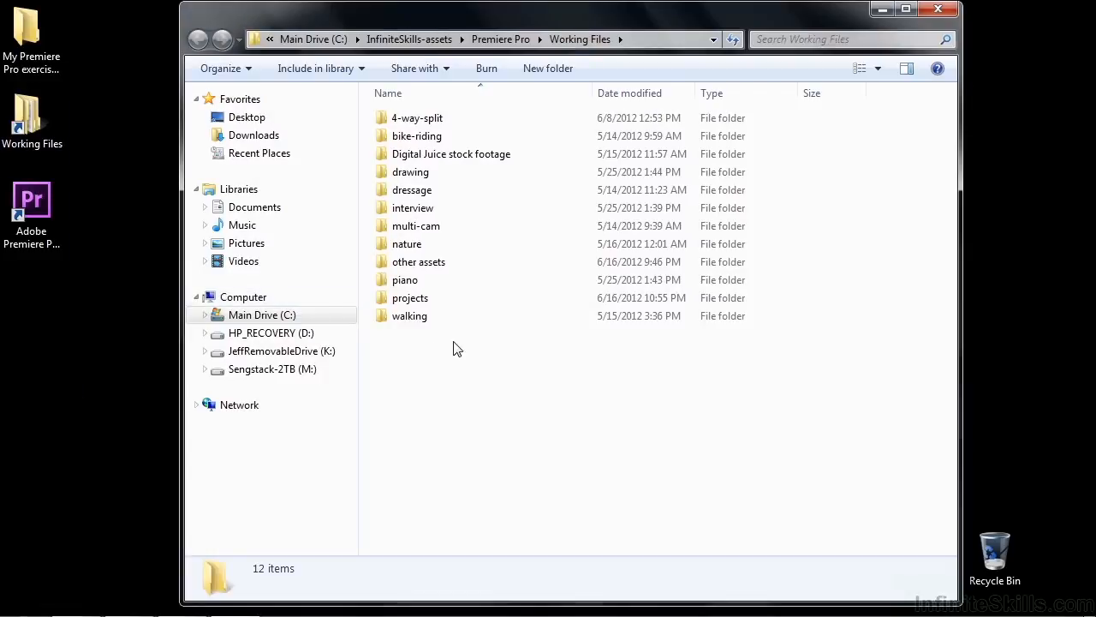
pyautogui.doubleClick(432, 303)
pyautogui.moveTo(950, 162); pyautogui.dragTo(900, 580)
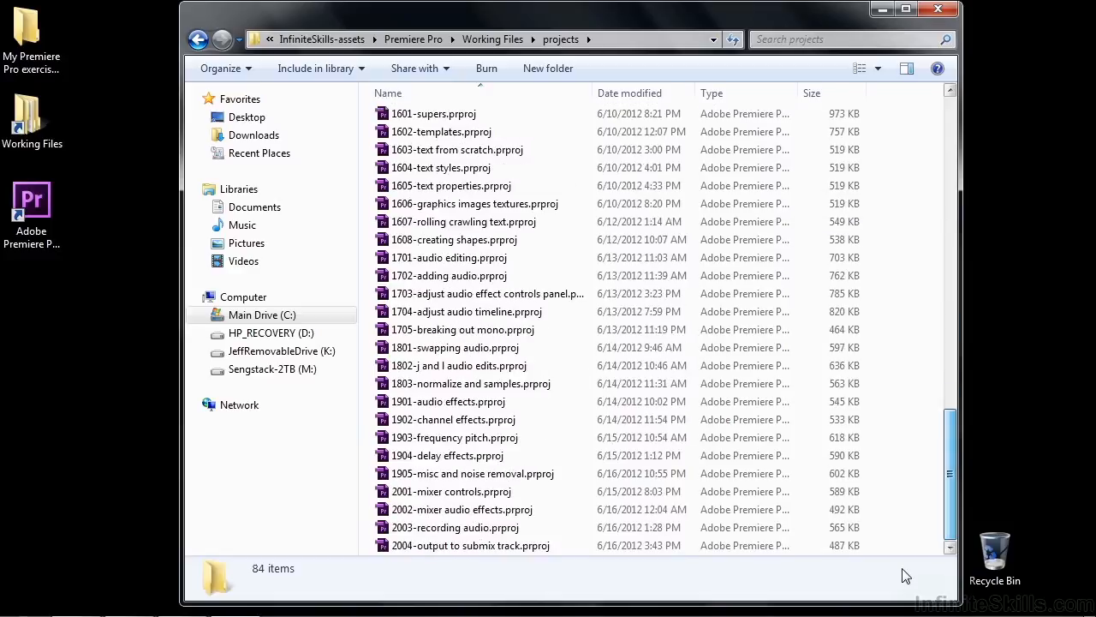
pyautogui.click(448, 476)
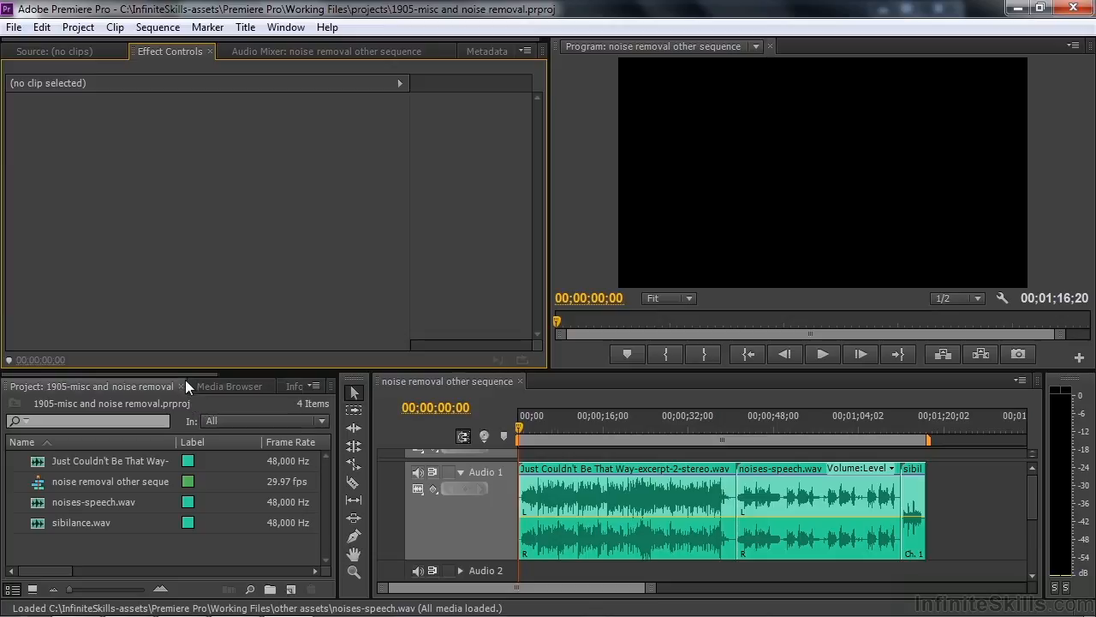
# - Bring up the list of Audio Effects and select the Just Couldn't Be That Way-excerpt-2-stereo.wav clip on Audio 1
pyautogui.moveTo(183, 373); pyautogui.dragTo(291, 378)
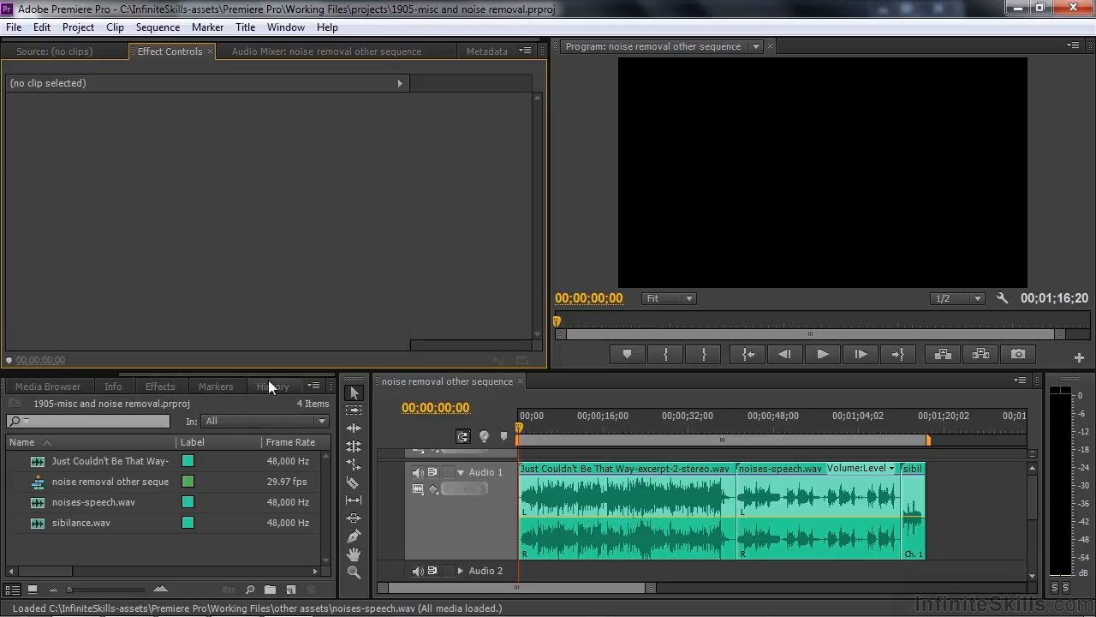
pyautogui.click(162, 388)
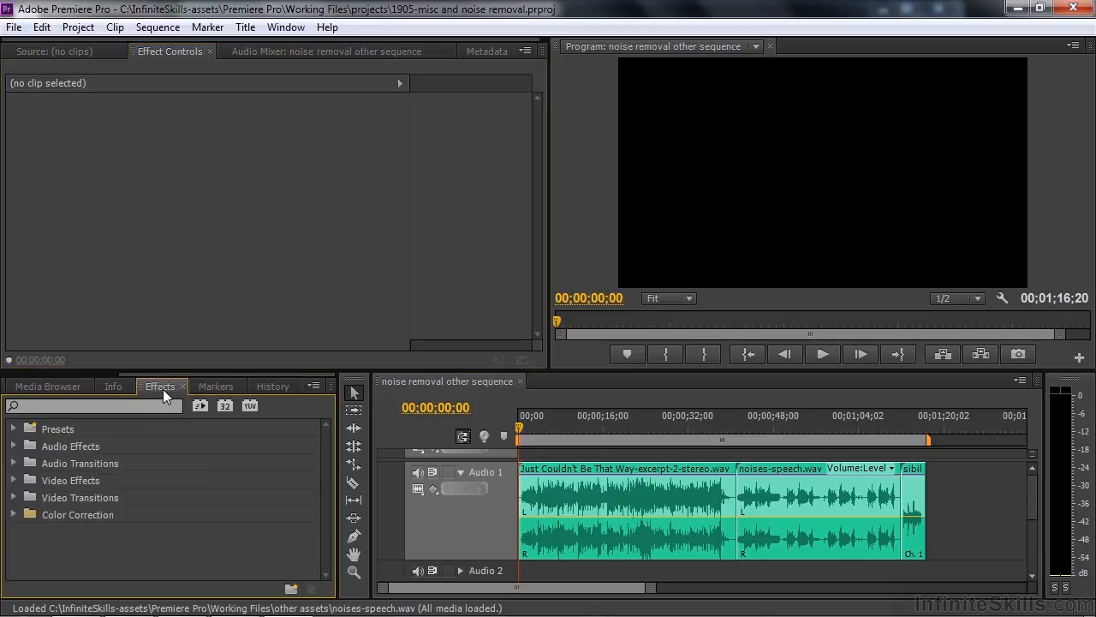
pyautogui.click(16, 446)
pyautogui.moveTo(328, 444); pyautogui.dragTo(318, 506)
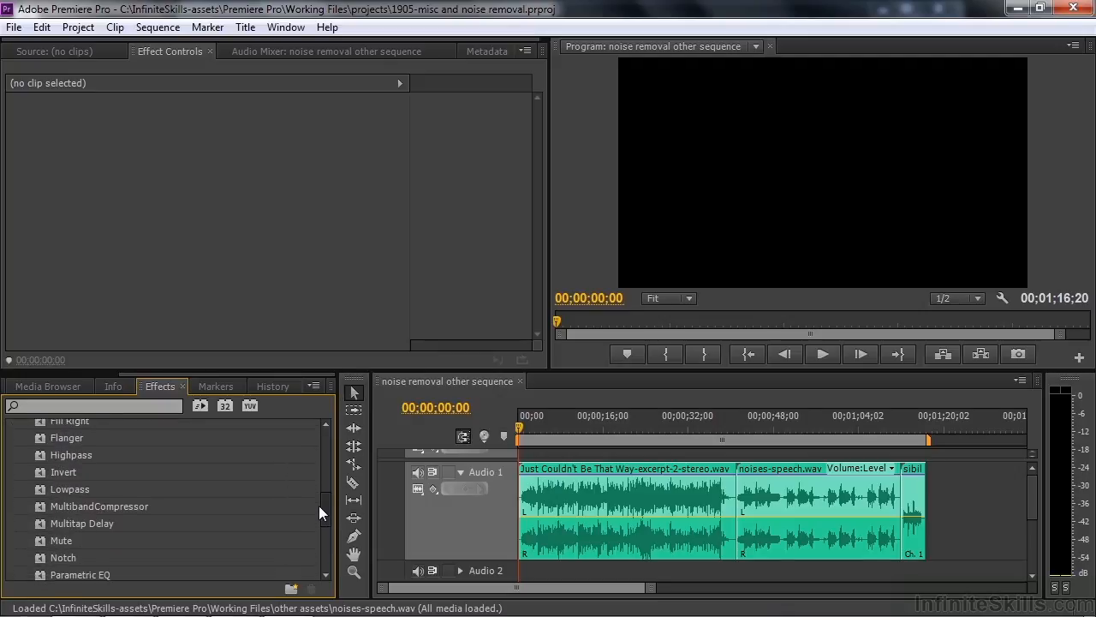
pyautogui.moveTo(96, 506); pyautogui.dragTo(617, 514)
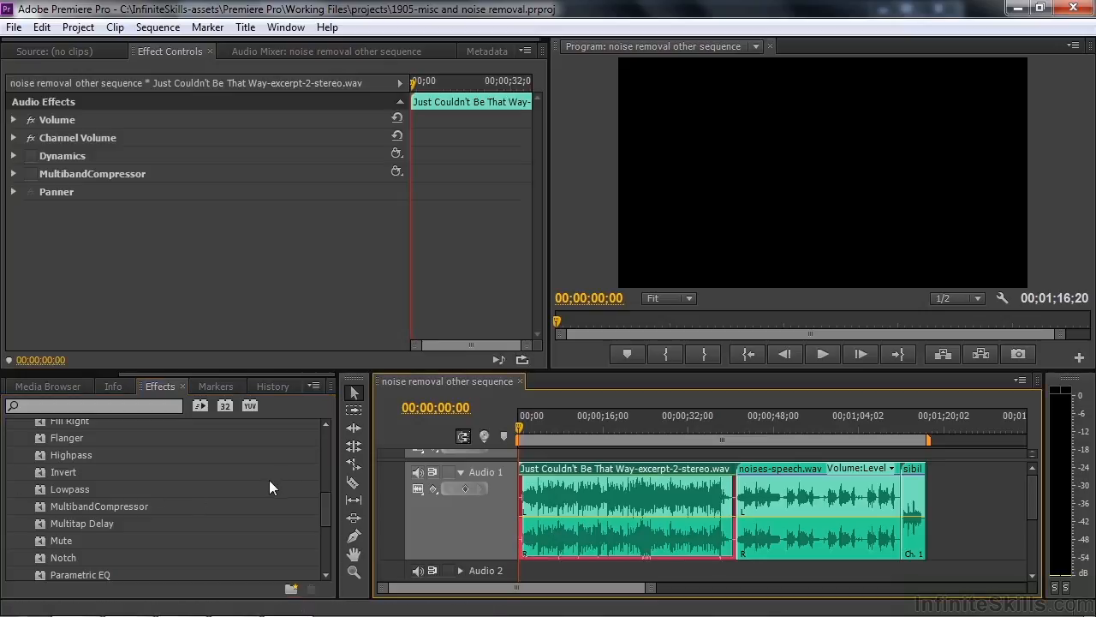
# - Play a short stretch of the music clip starting at about 00;00;04
pyautogui.click(541, 427)
pyautogui.press('space')
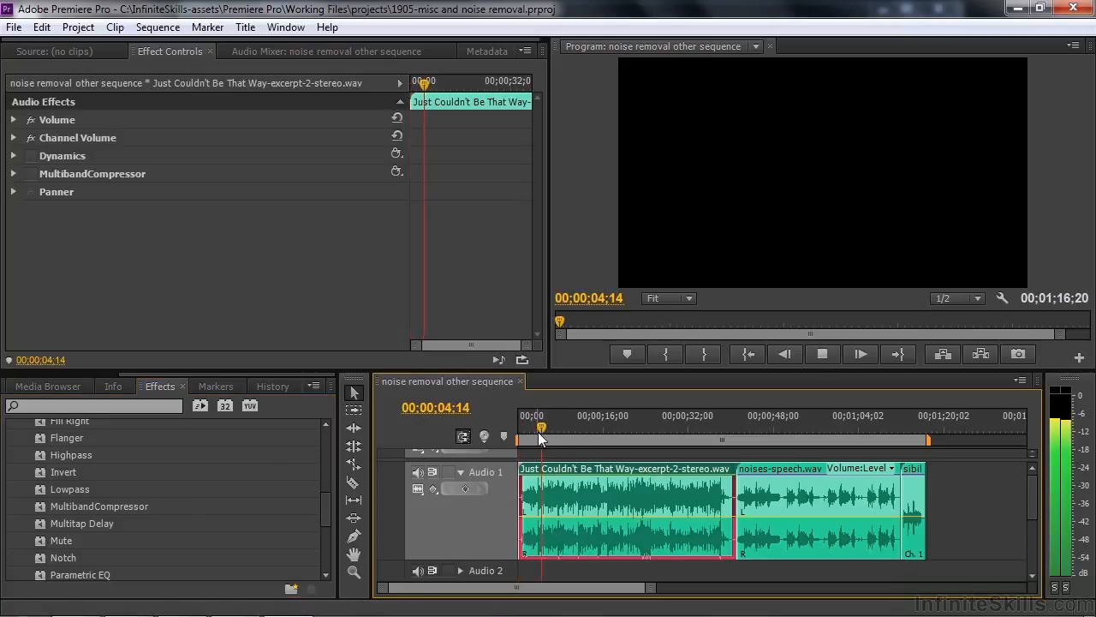
pyautogui.press('space')
# - Audition the Invert audio effect on the music clip and remove it from the clip
pyautogui.doubleClick(39, 471)
pyautogui.press('space')
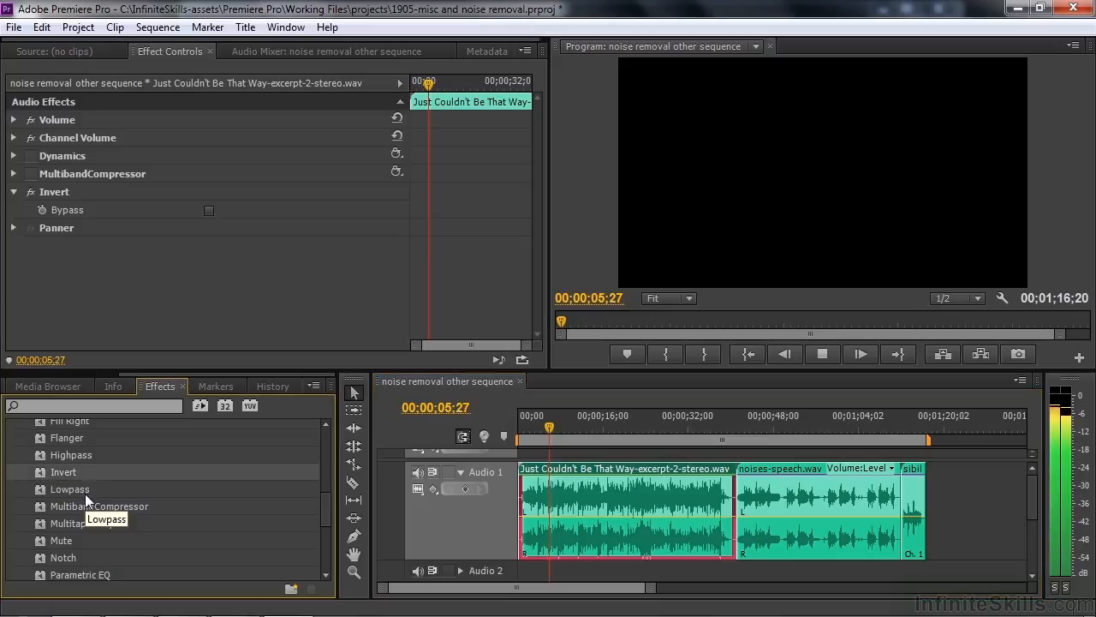
pyautogui.press('space')
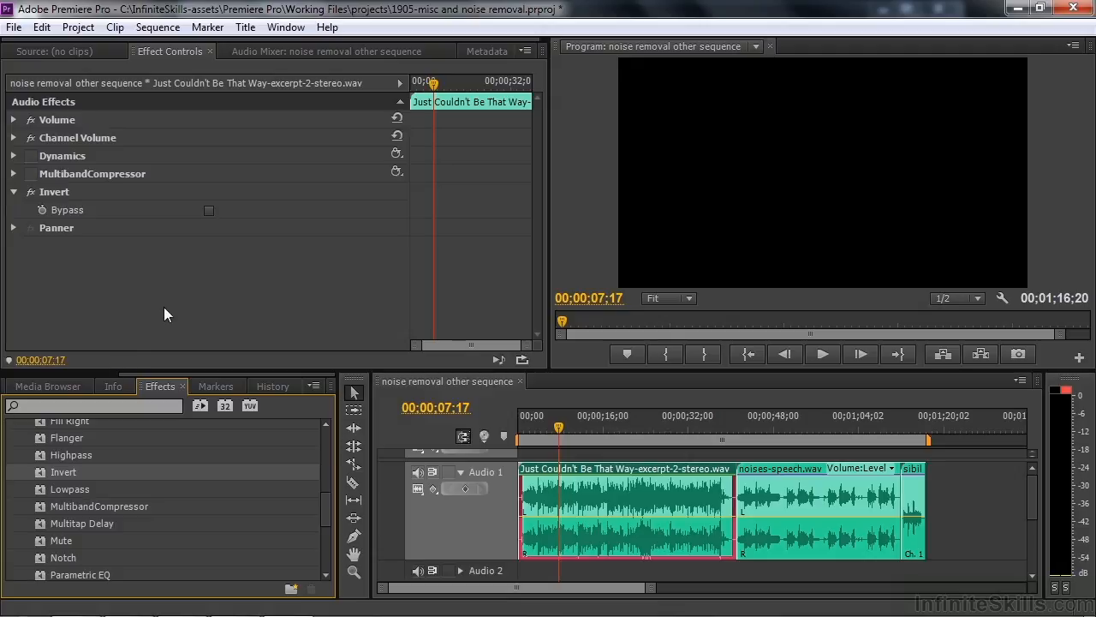
pyautogui.click(55, 196)
pyautogui.press('Delete')
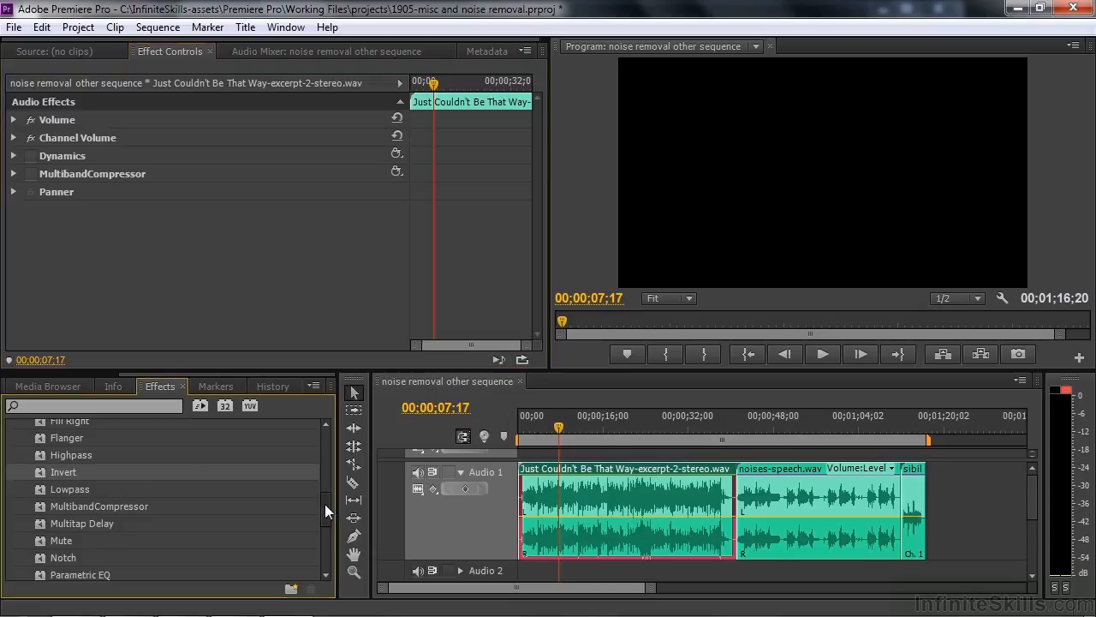
# - Audition the Mute effect on the music clip with its Mute value raised to 0.8, and remove the effect
pyautogui.moveTo(324, 504); pyautogui.dragTo(325, 509)
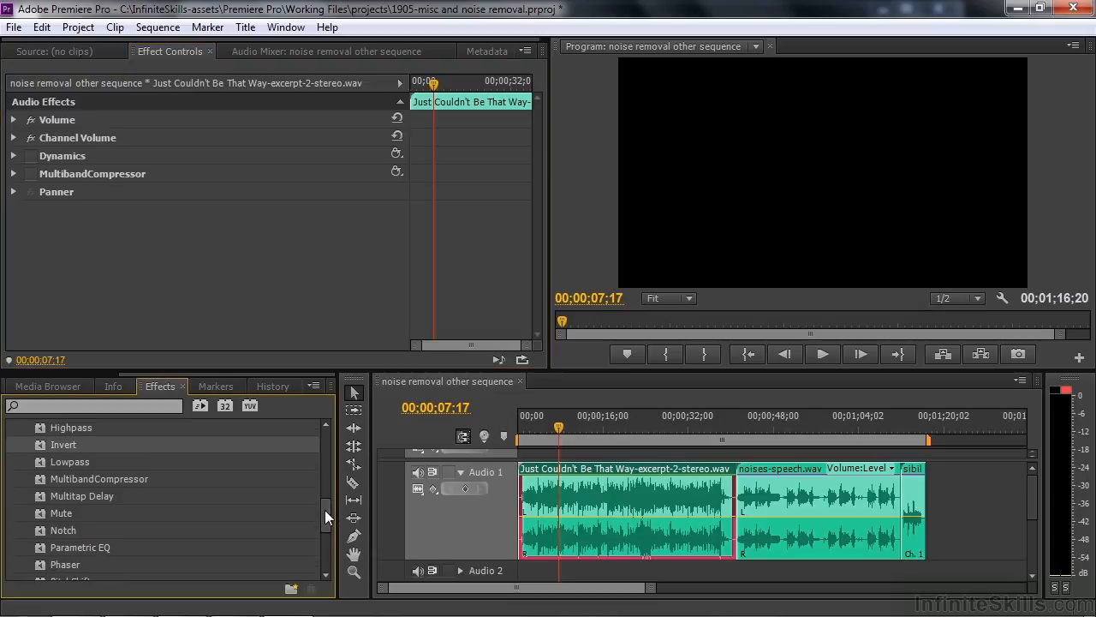
pyautogui.doubleClick(41, 514)
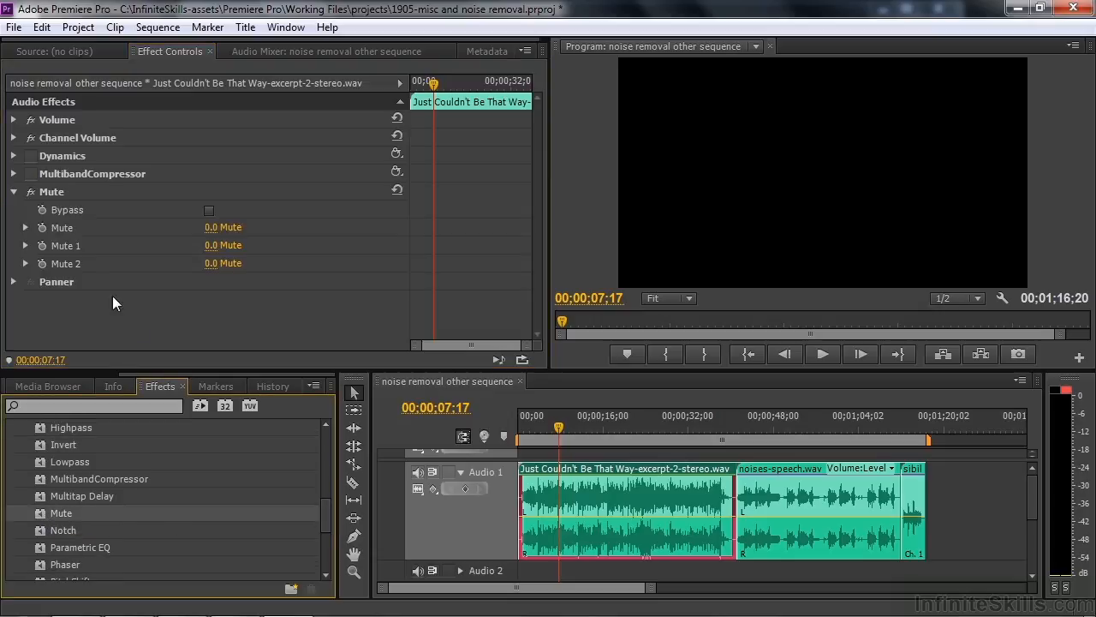
pyautogui.click(26, 227)
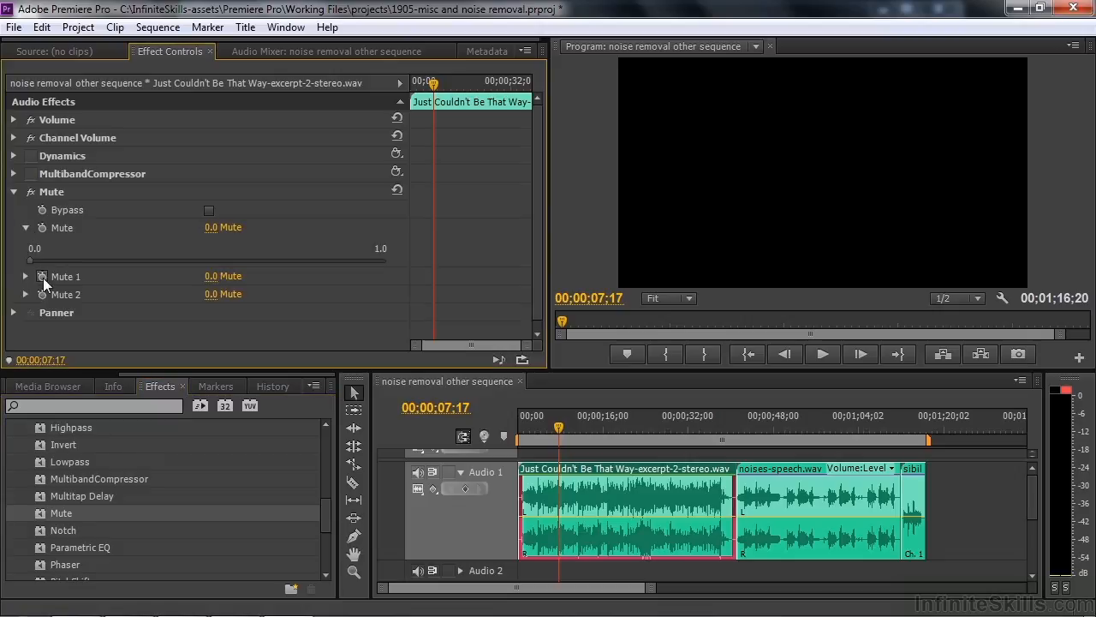
pyautogui.press('space')
pyautogui.moveTo(30, 261); pyautogui.dragTo(309, 284)
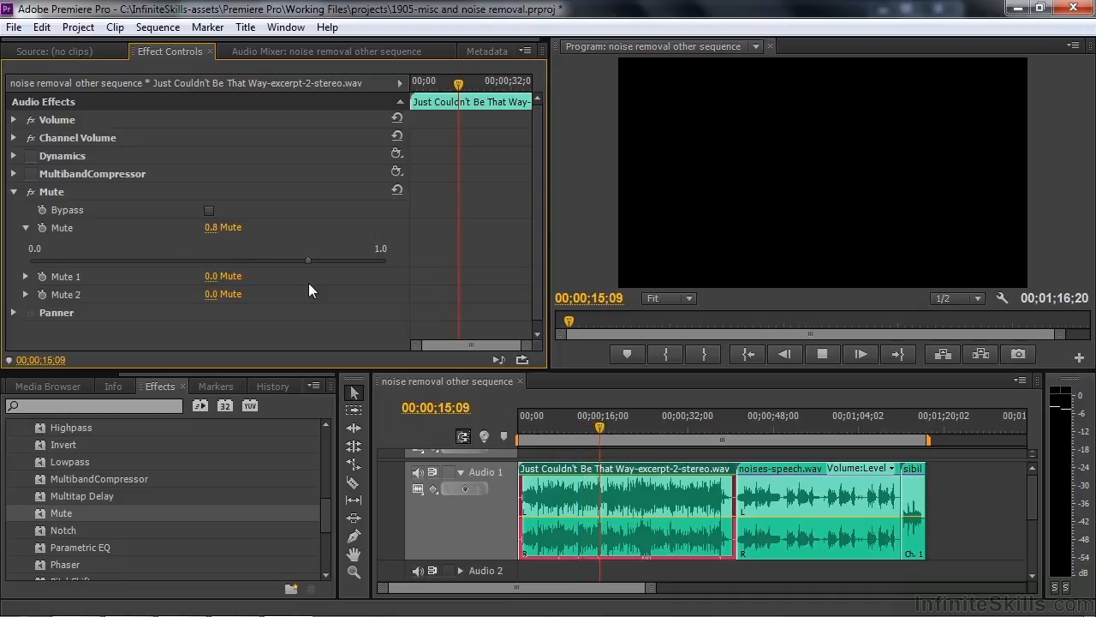
pyautogui.click(44, 189)
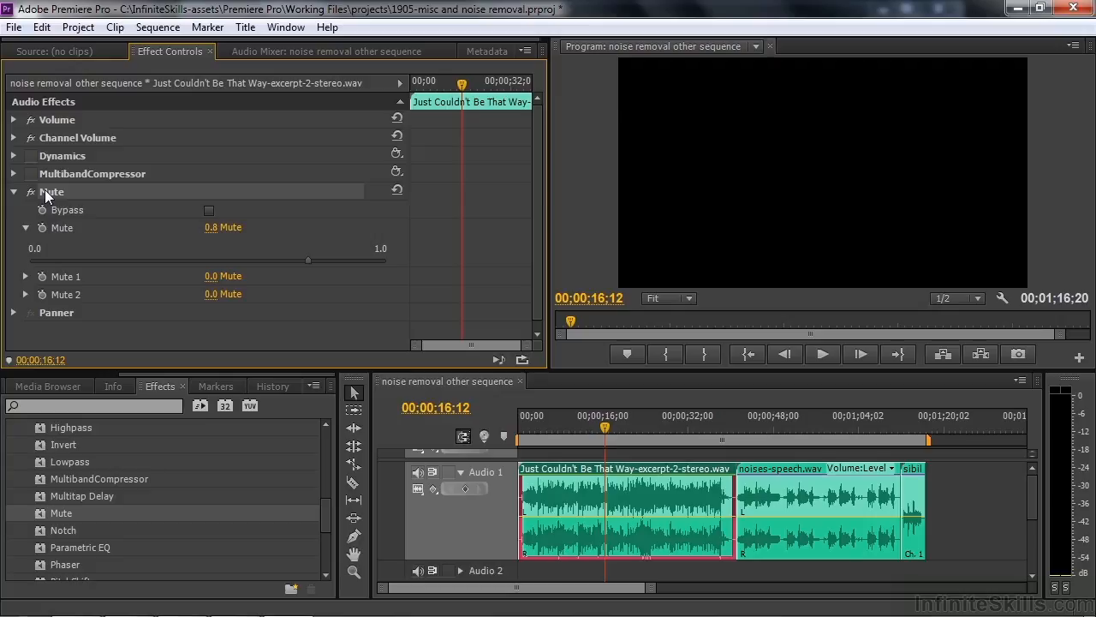
pyautogui.press('Delete')
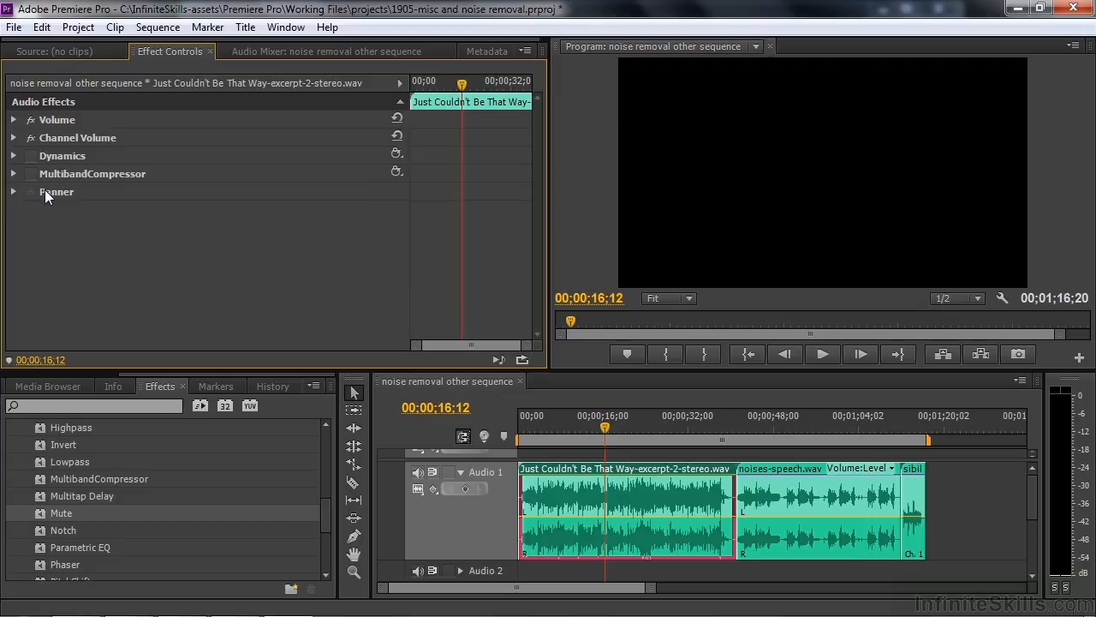
# - Turn on the music clip's Dynamics effect and expand its custom setup
pyautogui.moveTo(330, 524); pyautogui.dragTo(329, 546)
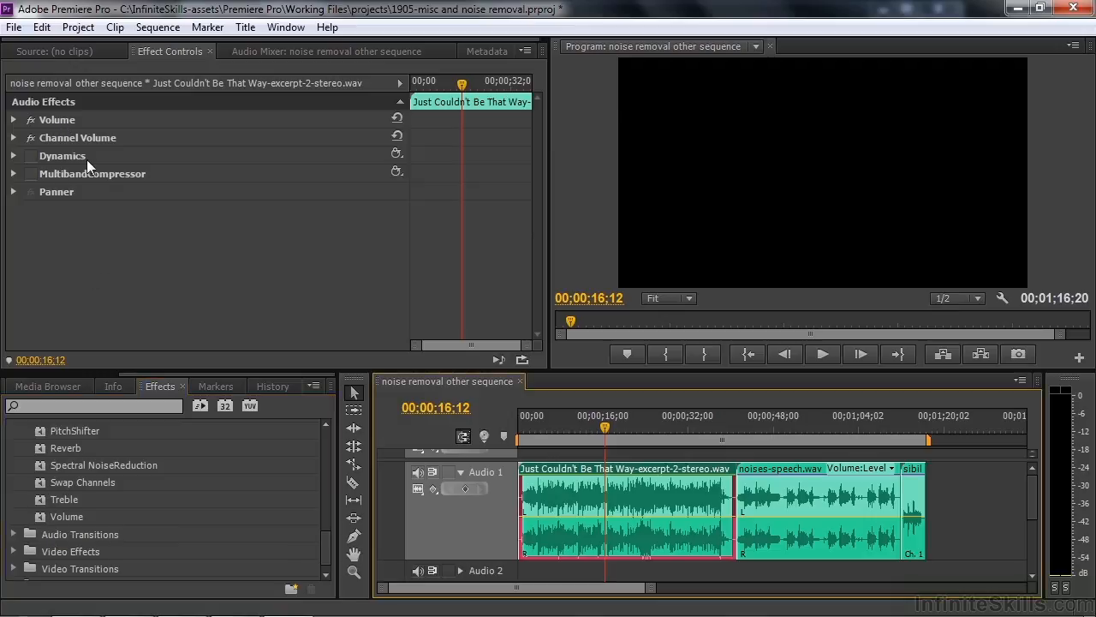
pyautogui.click(15, 157)
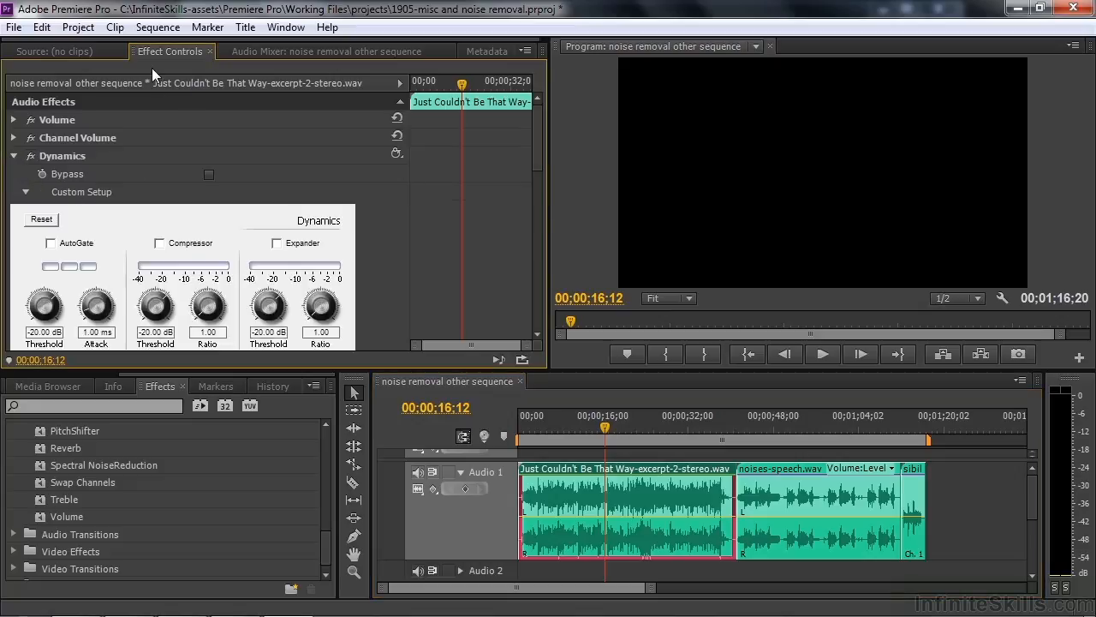
# - Float the Effect Controls panel without its timeline view and resize and reposition it so the whole Dynamics setup is visible
pyautogui.moveTo(137, 59); pyautogui.dragTo(53, 98)
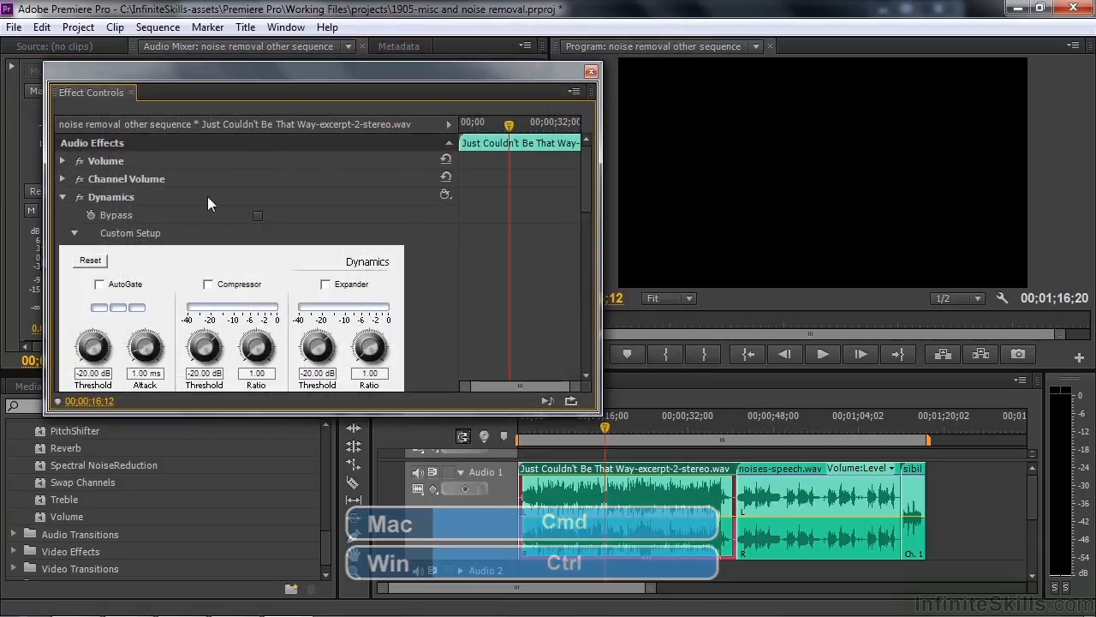
pyautogui.moveTo(600, 270); pyautogui.dragTo(495, 247)
pyautogui.click(402, 125)
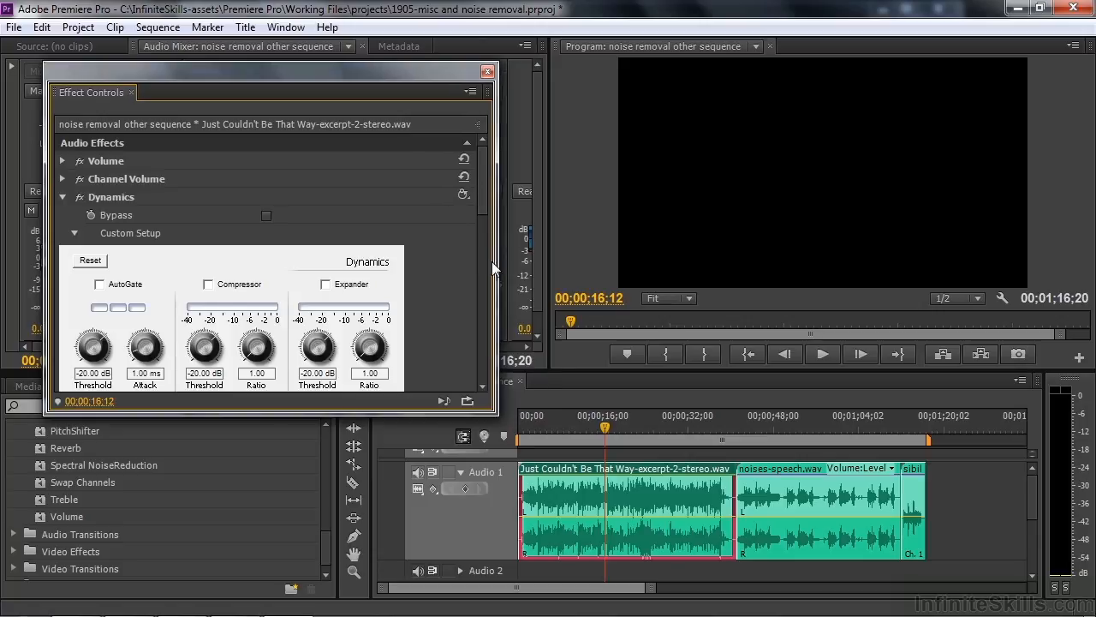
pyautogui.moveTo(327, 415); pyautogui.dragTo(306, 605)
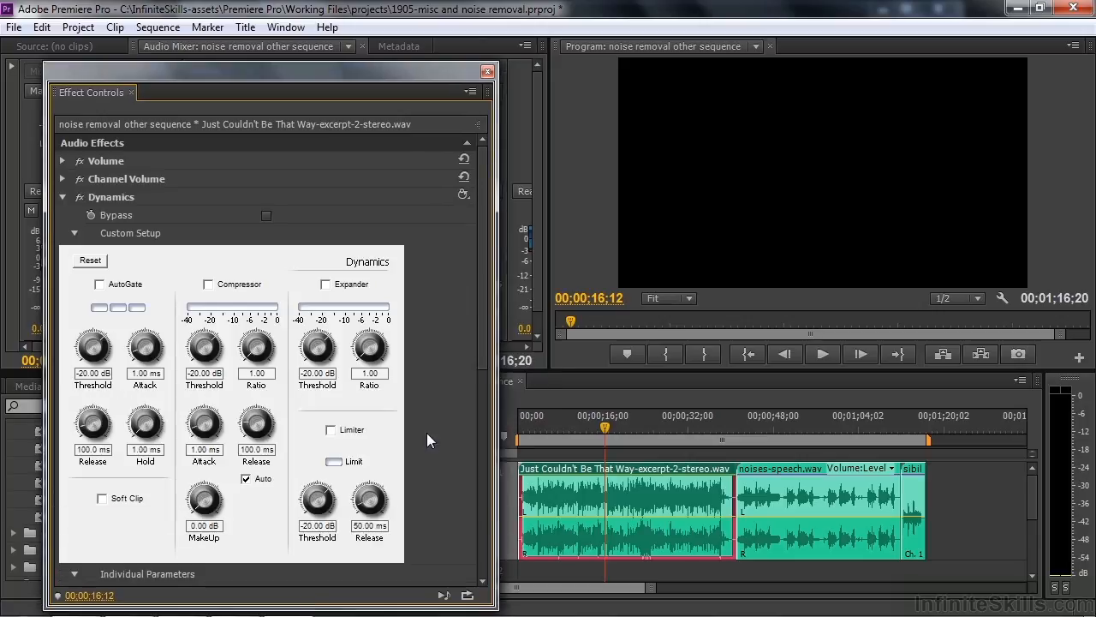
pyautogui.moveTo(483, 351); pyautogui.dragTo(492, 384)
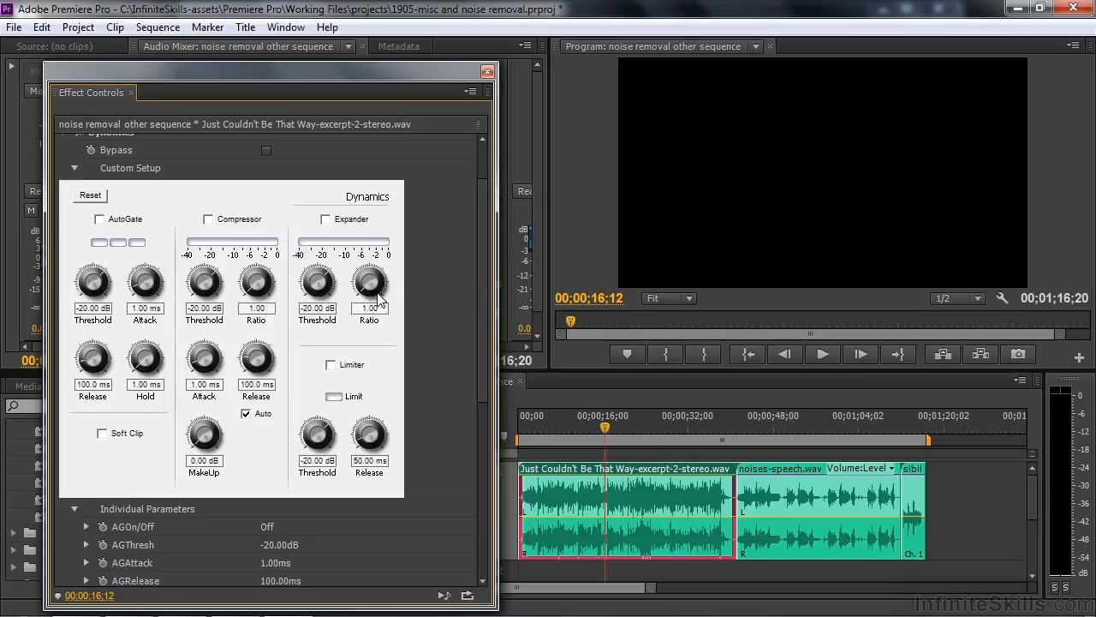
pyautogui.moveTo(483, 288); pyautogui.dragTo(485, 258)
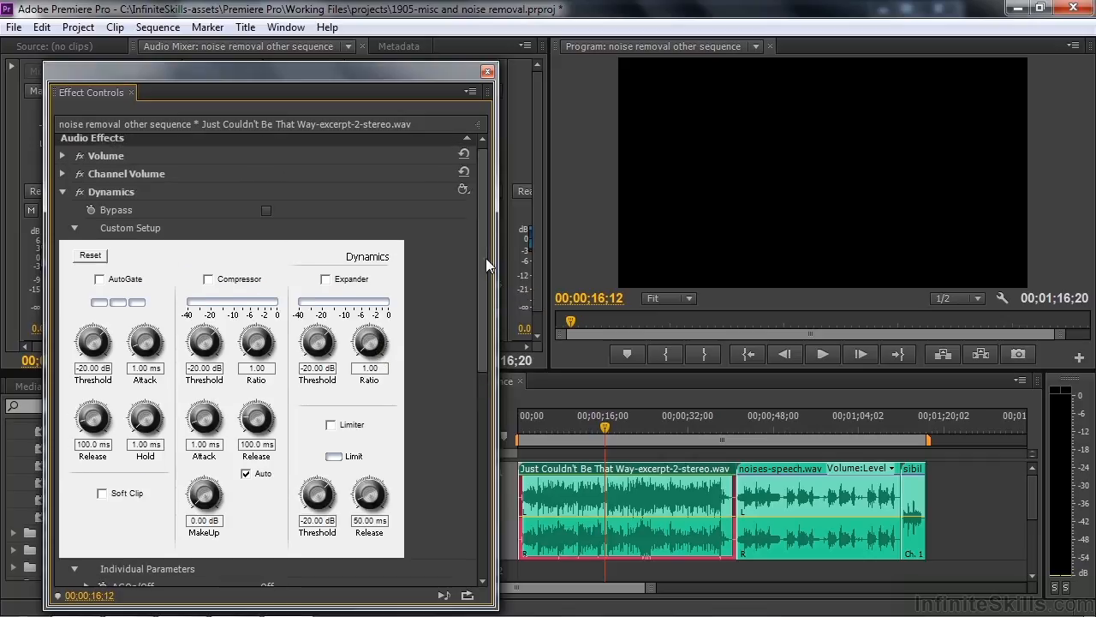
pyautogui.moveTo(386, 73); pyautogui.dragTo(345, 23)
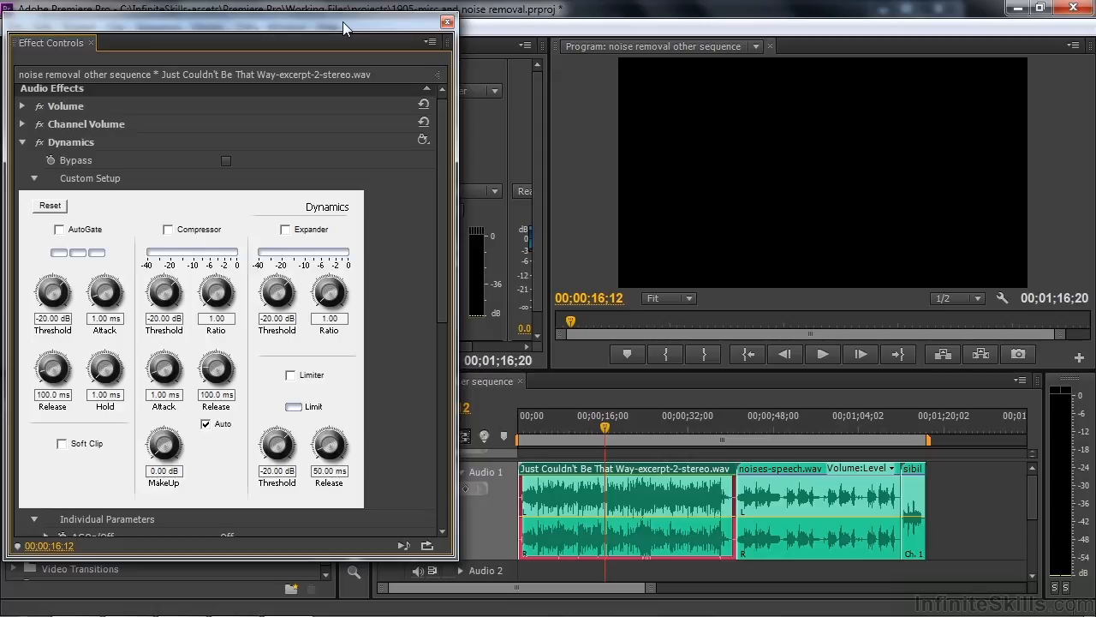
# - Place the playhead at 00;00;02;12 and apply the autogate preset to the Dynamics effect
pyautogui.click(531, 432)
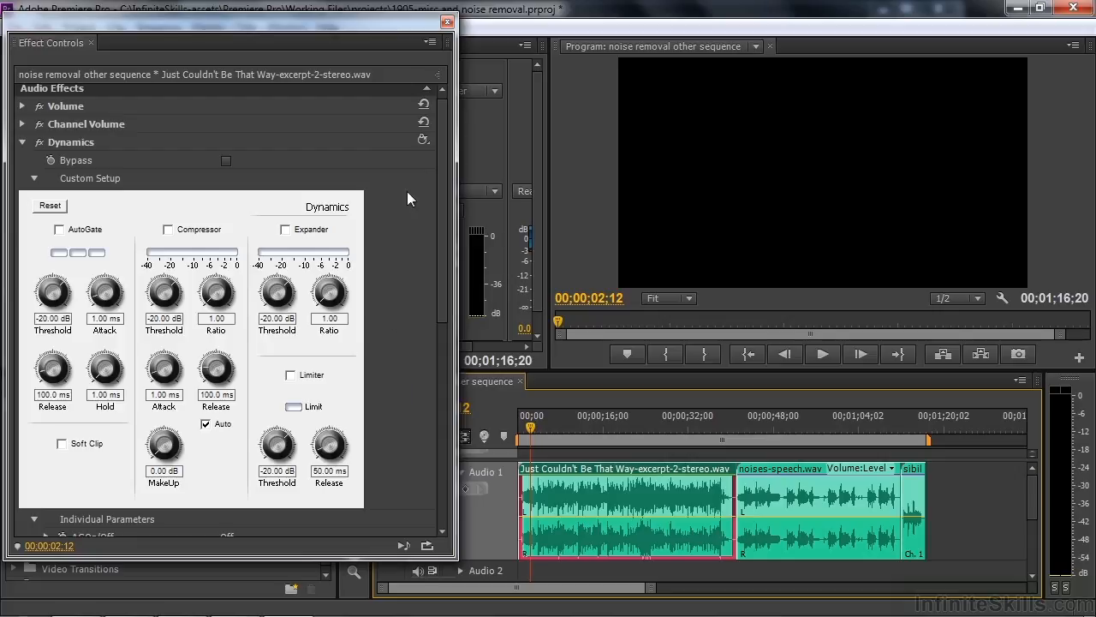
pyautogui.click(423, 140)
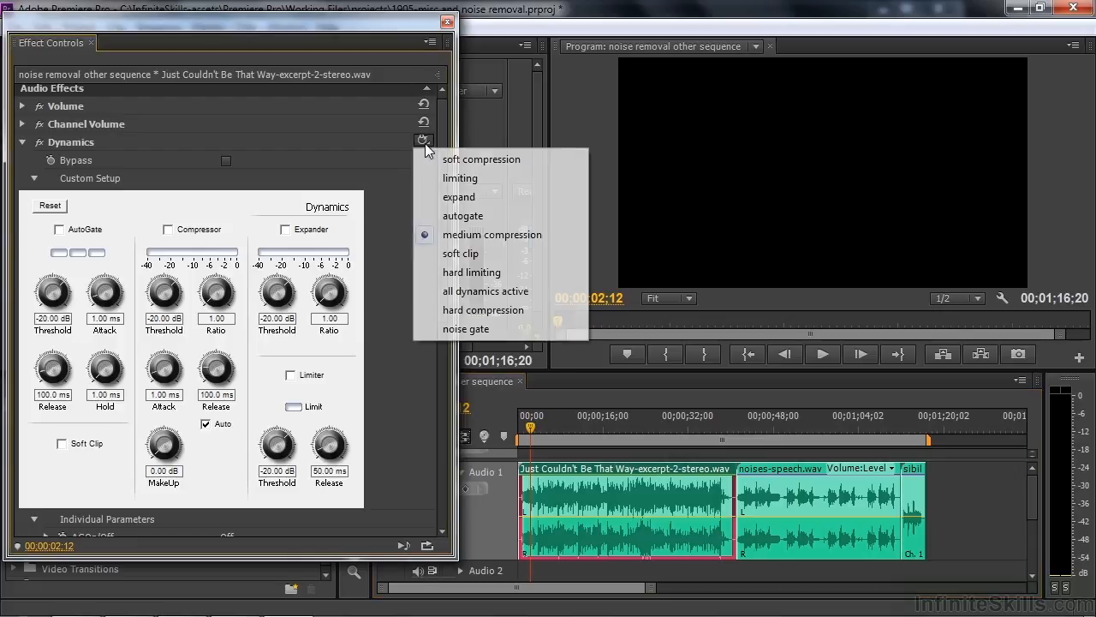
pyautogui.click(463, 219)
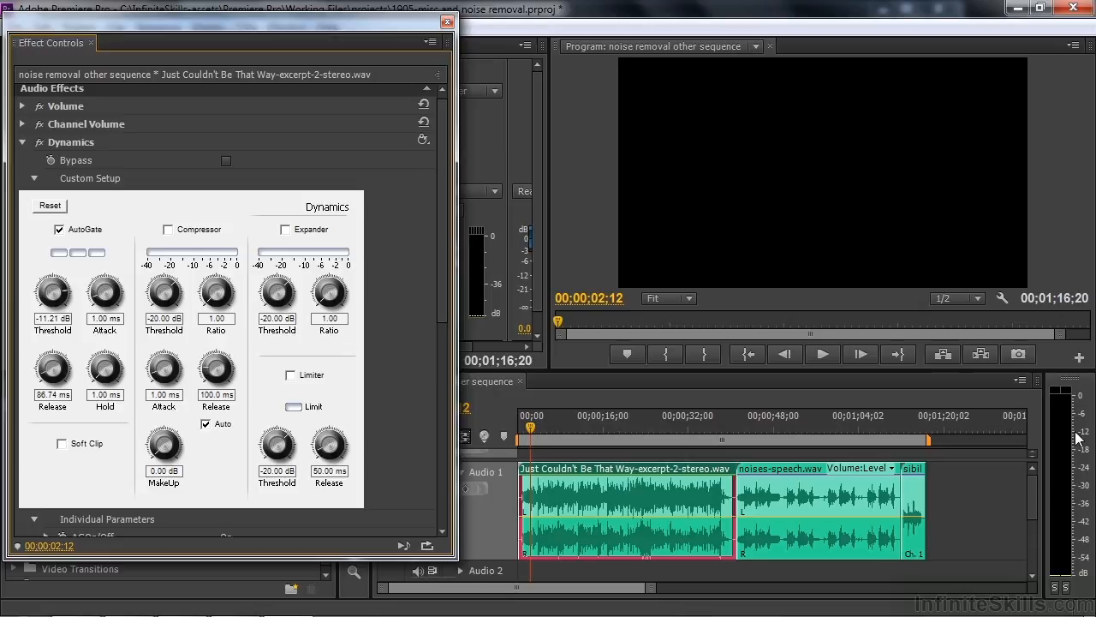
# - Play the music clip and lower the AutoGate threshold to -34.61 dB
pyautogui.press('space')
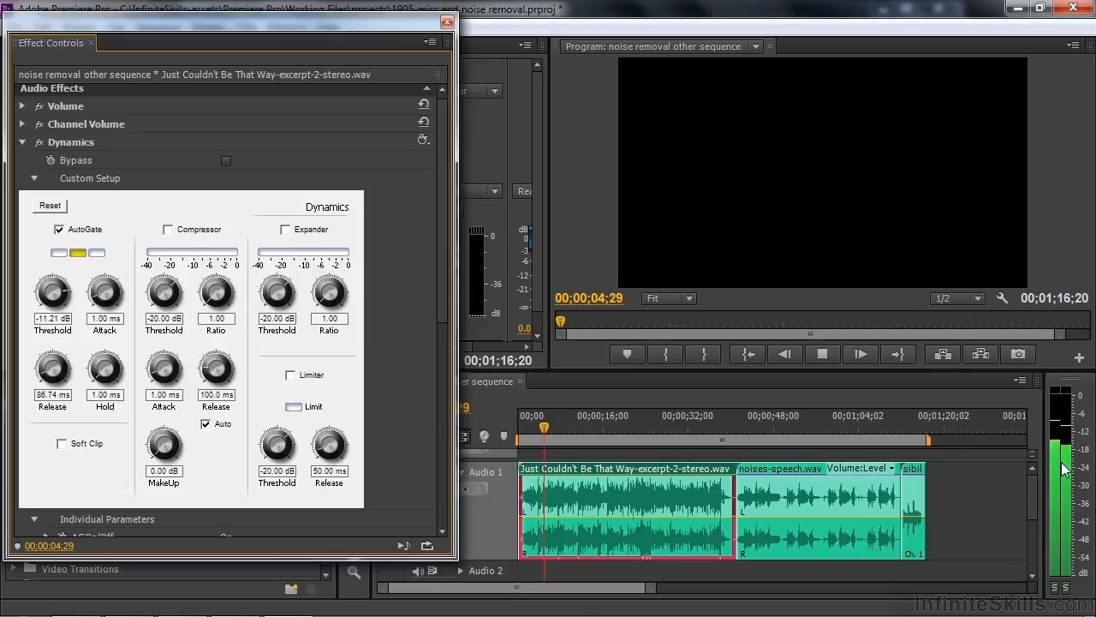
pyautogui.press('space')
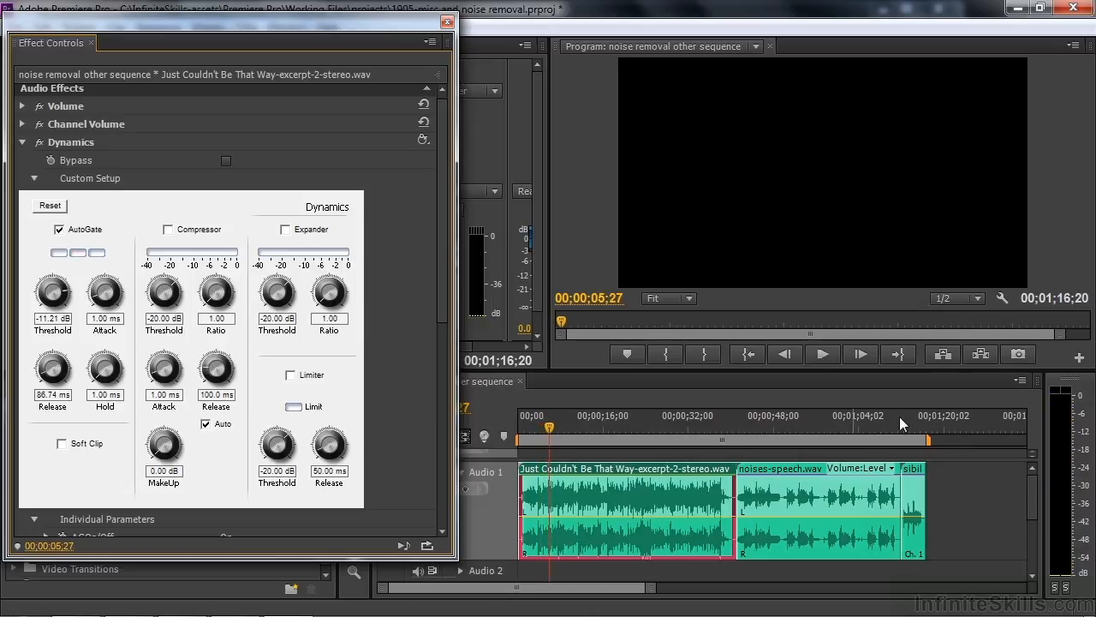
pyautogui.moveTo(41, 295); pyautogui.dragTo(2, 302)
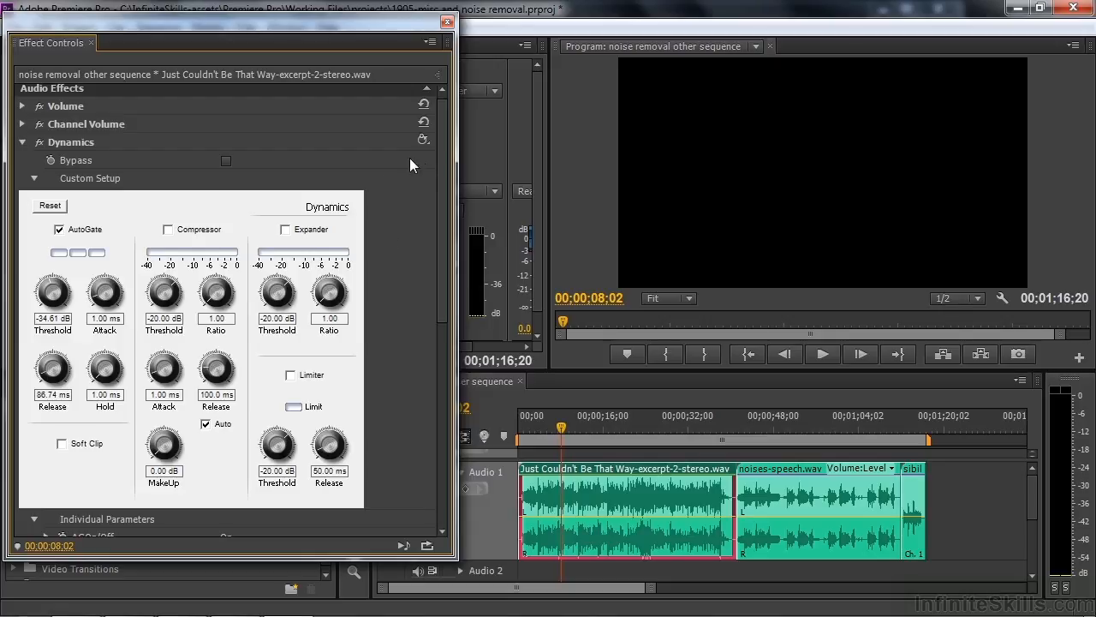
# - Switch Dynamics from AutoGate to Expander with a -12.80 dB threshold and a 3.83 ratio, and audition the clip
pyautogui.click(285, 229)
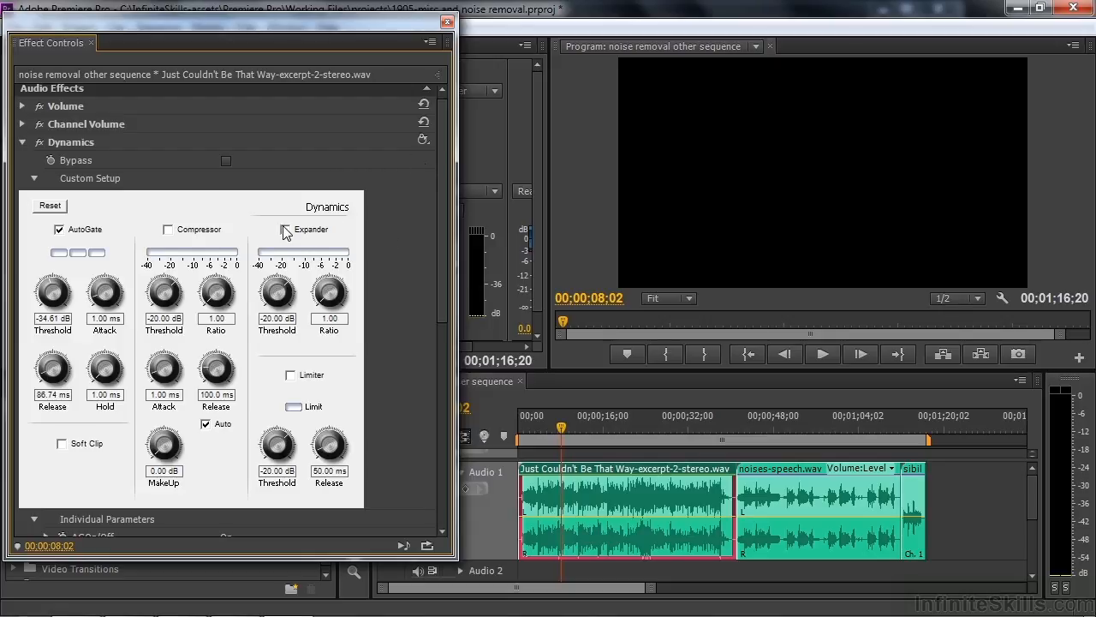
pyautogui.click(58, 230)
pyautogui.moveTo(319, 299); pyautogui.dragTo(369, 273)
pyautogui.moveTo(286, 288); pyautogui.dragTo(339, 304)
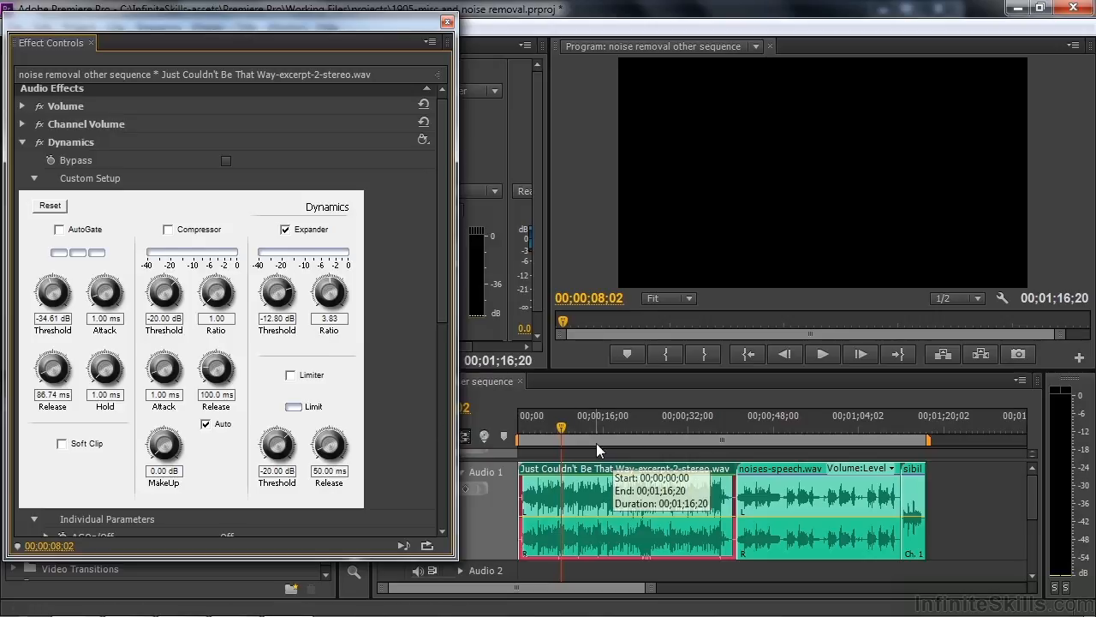
pyautogui.press('space')
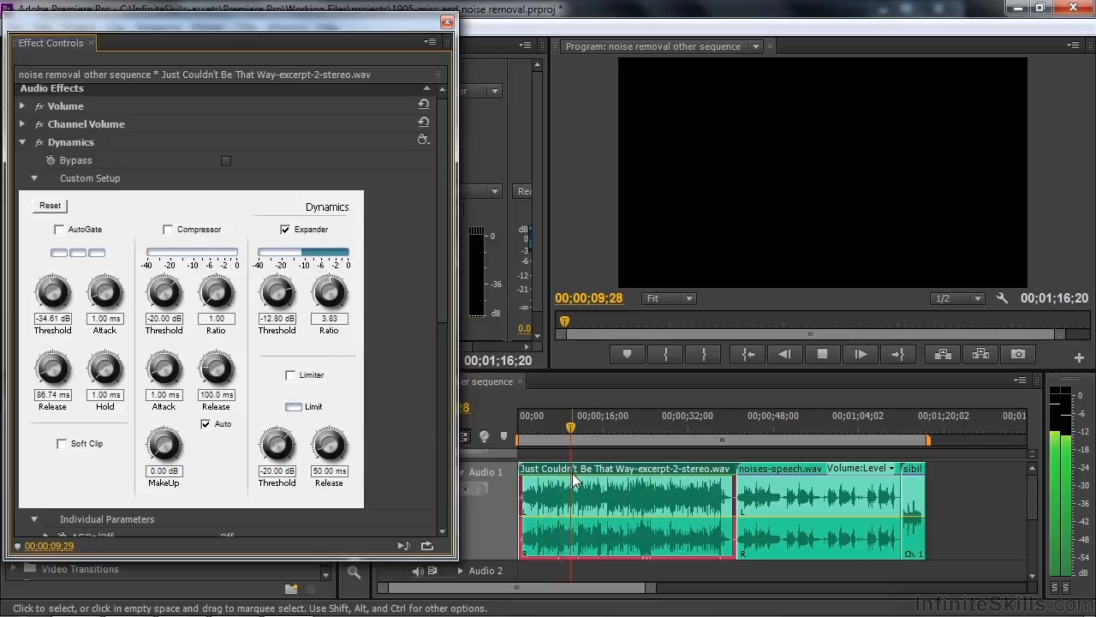
pyautogui.press('space')
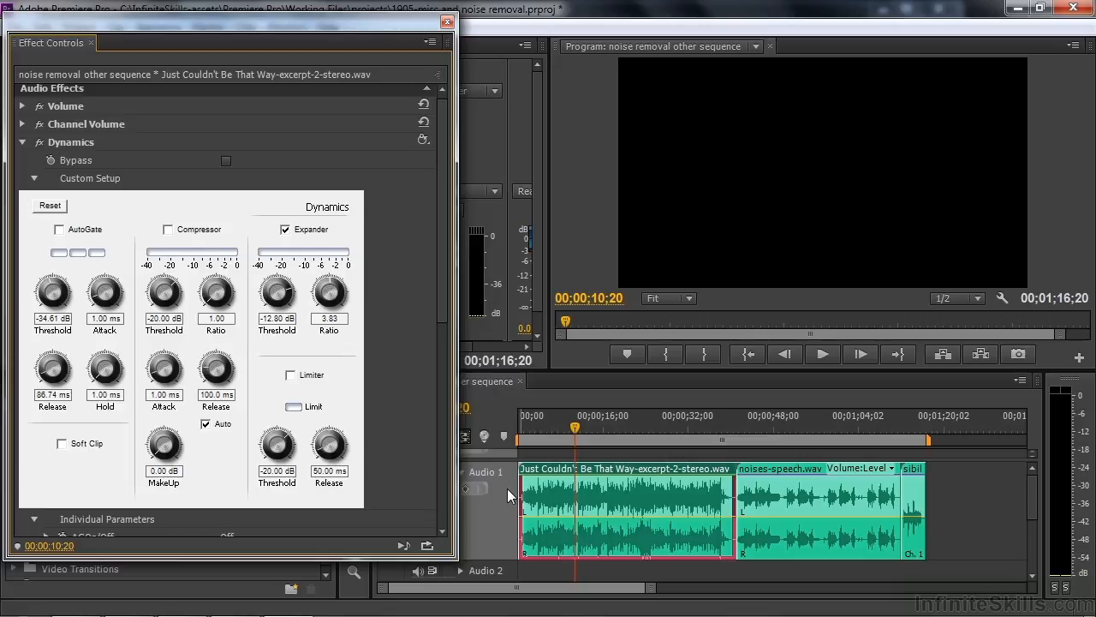
# - Switch Dynamics from Expander to Limiter with a -2.90 dB threshold and audition the music clip
pyautogui.click(290, 374)
pyautogui.click(282, 465)
pyautogui.click(822, 354)
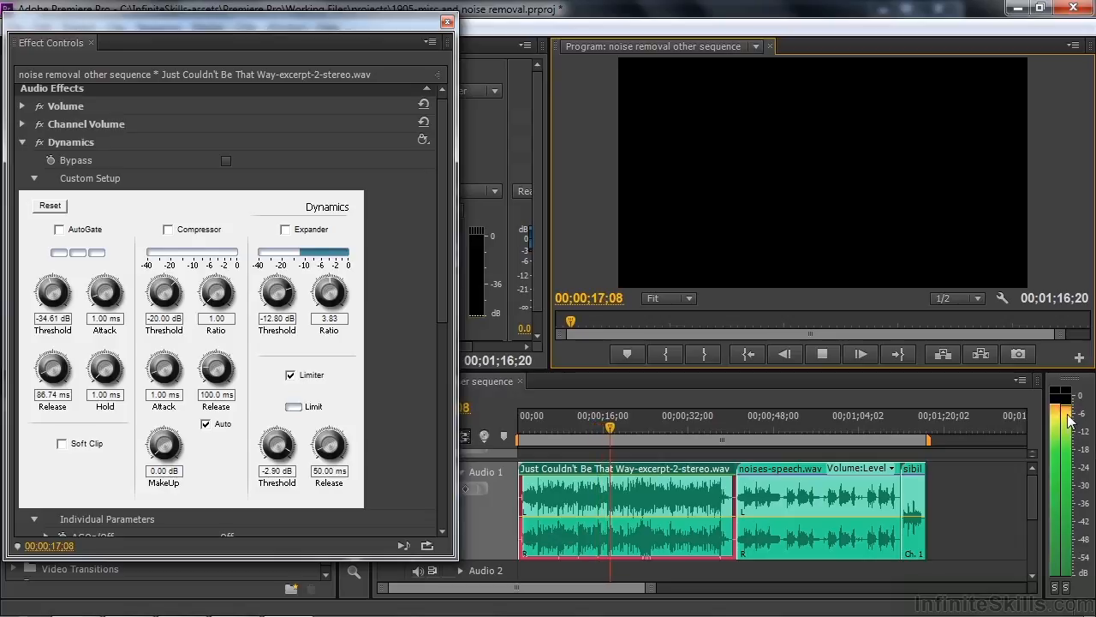
pyautogui.press('space')
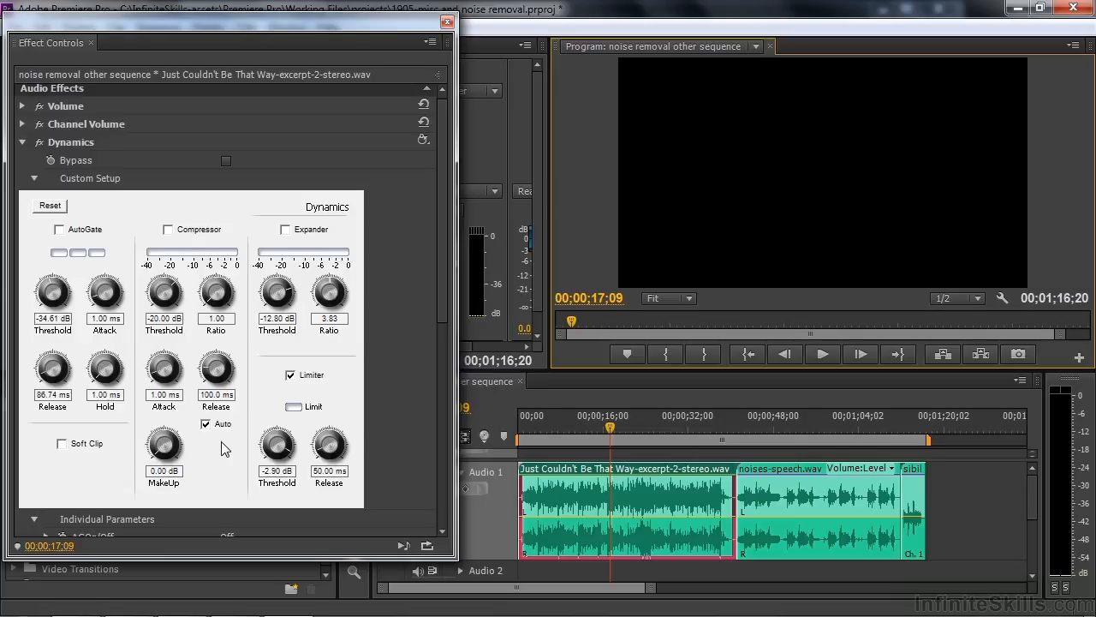
# - Apply the medium compression preset to the Dynamics effect and audition the music clip
pyautogui.click(423, 140)
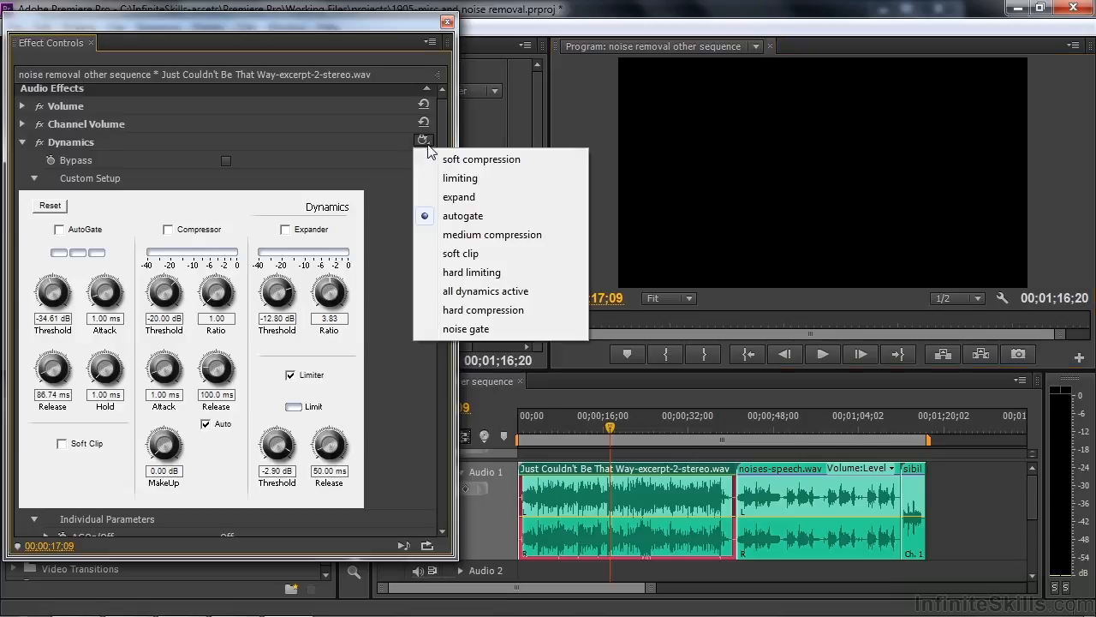
pyautogui.click(492, 234)
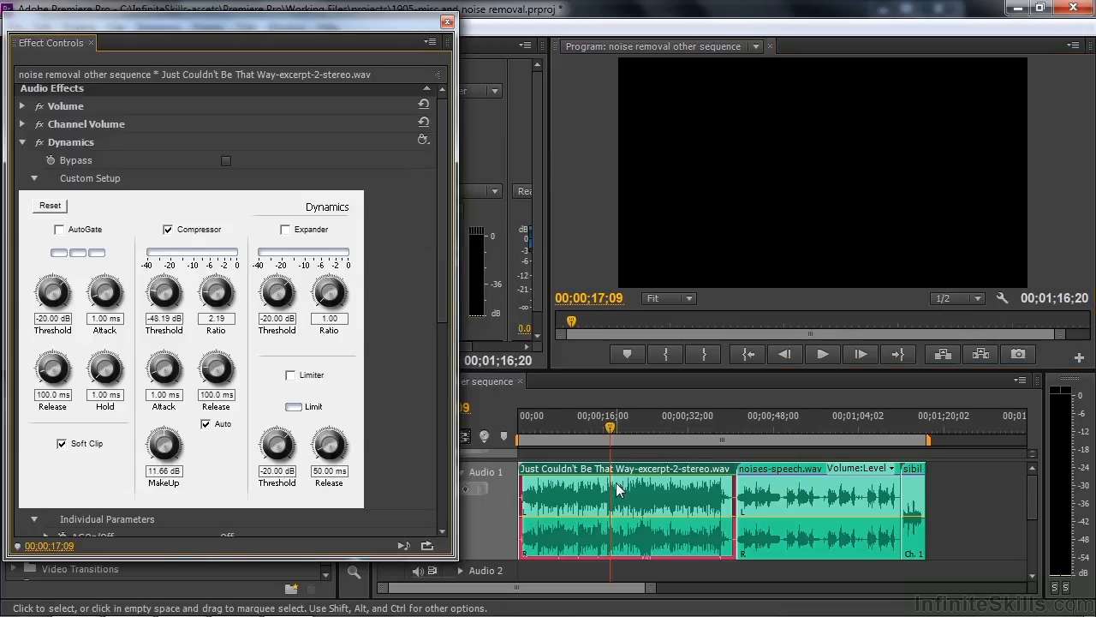
pyautogui.press('space')
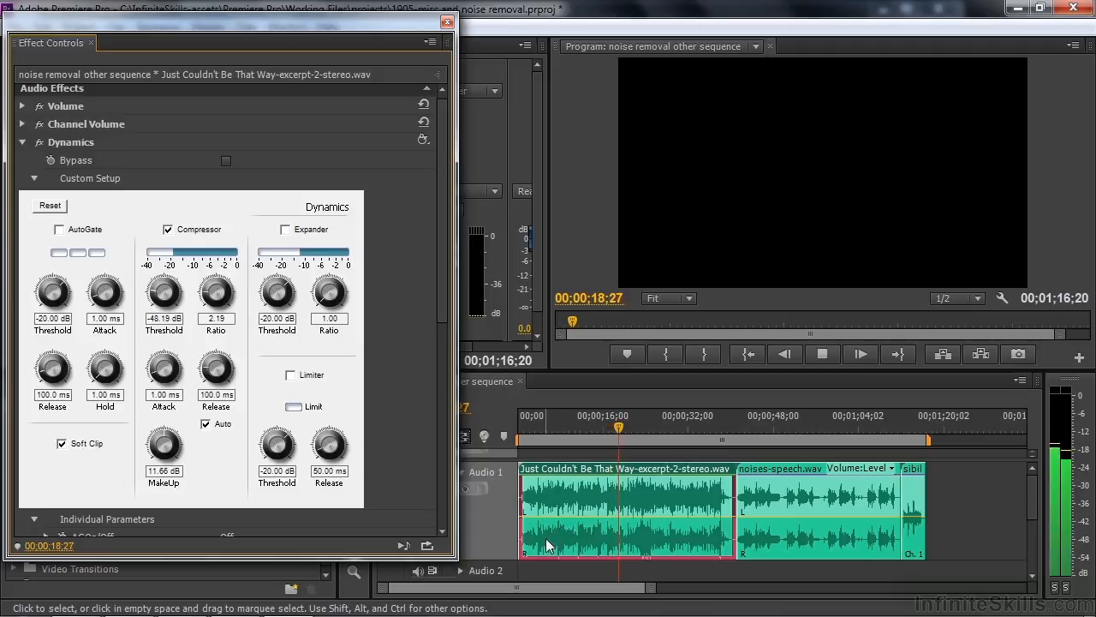
pyautogui.press('space')
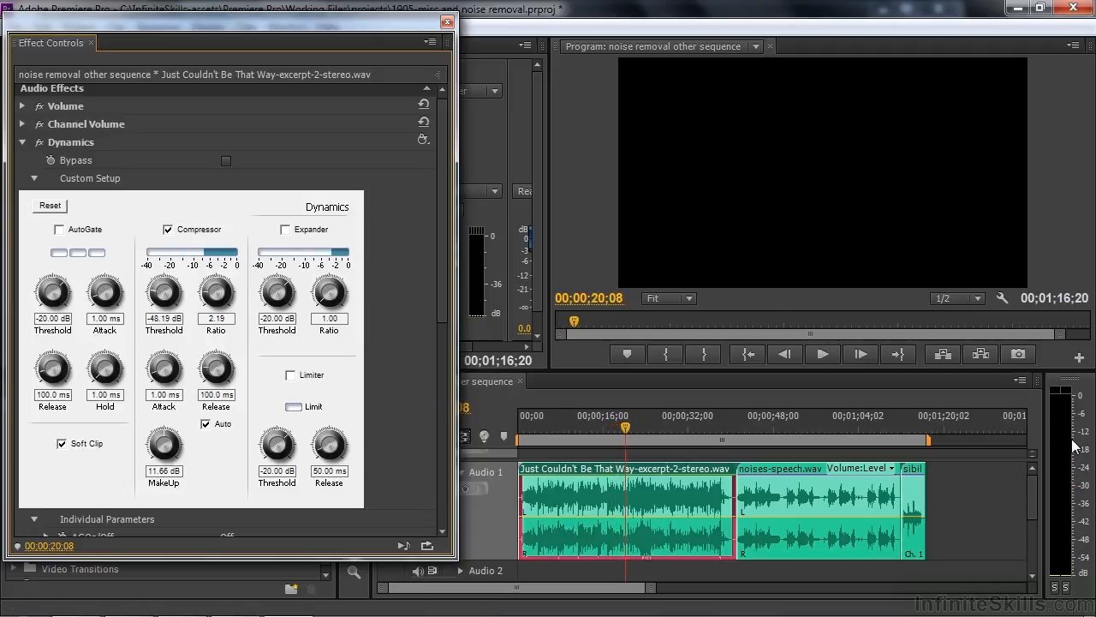
pyautogui.press('space')
pyautogui.press('space')
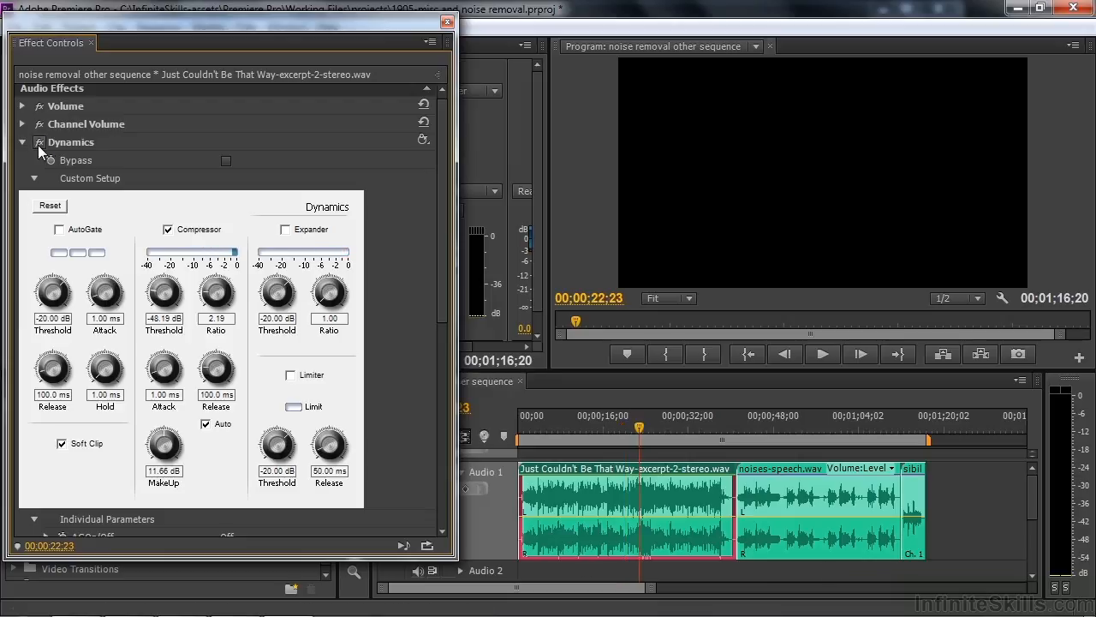
# - Turn off and collapse the Dynamics effect, and enable MultibandCompressor with its custom setup shown
pyautogui.click(38, 147)
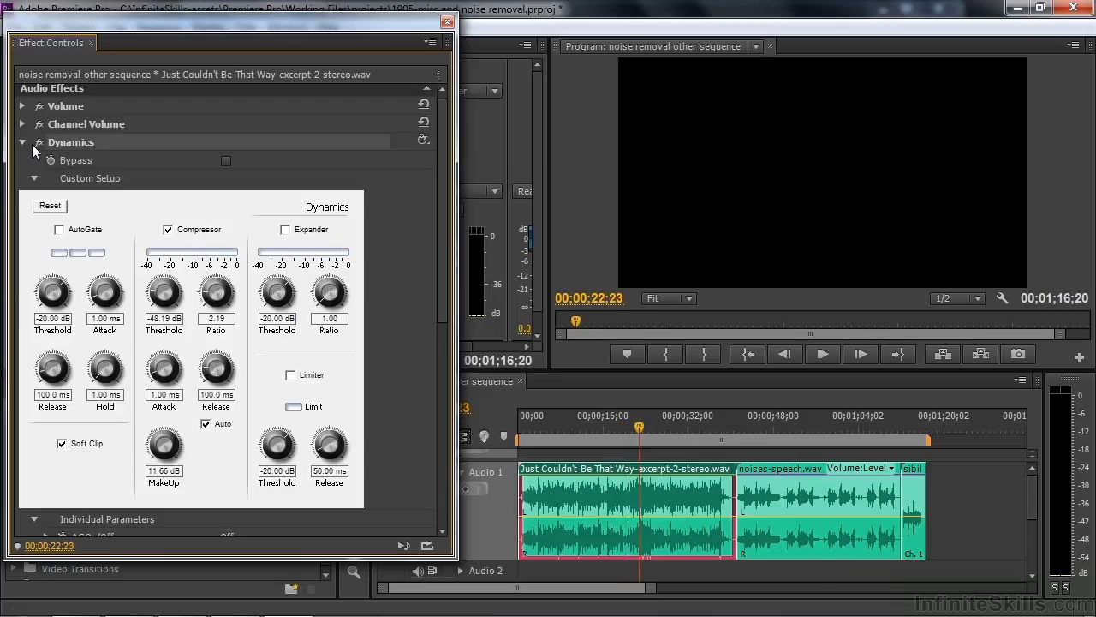
pyautogui.click(23, 142)
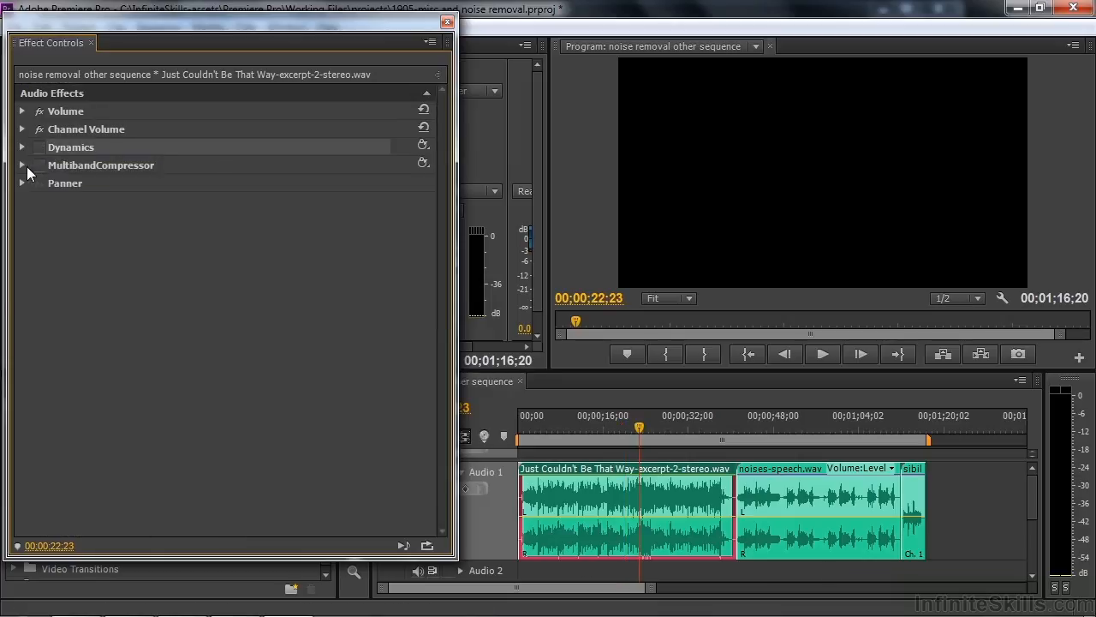
pyautogui.click(23, 166)
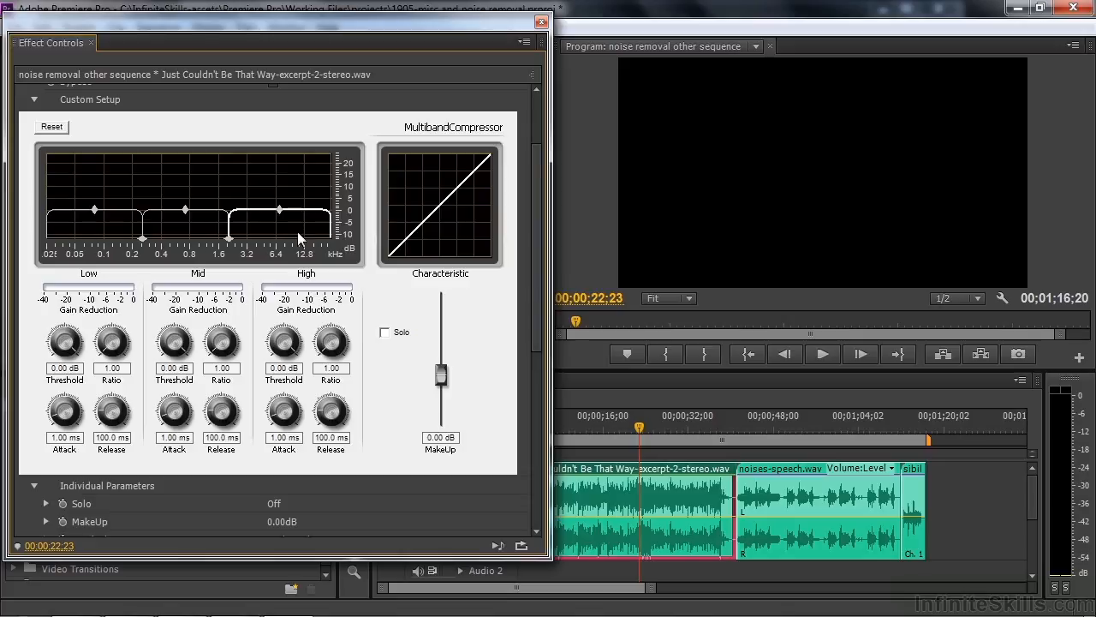
# - Raise the mid-high crossover slightly, apply the Music mastering preset to MultibandCompressor and audition the clip
pyautogui.moveTo(230, 238)
pyautogui.mouseDown()
pyautogui.moveTo(257, 240)
pyautogui.moveTo(223, 240)
pyautogui.moveTo(236, 240)
pyautogui.mouseUp()
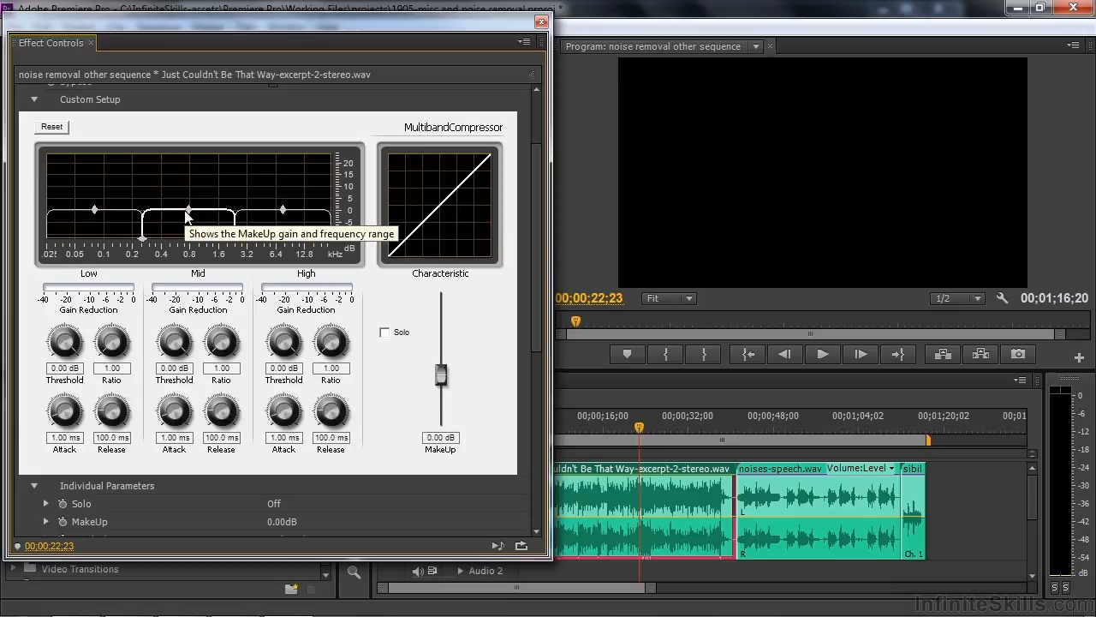
pyautogui.moveTo(534, 178); pyautogui.dragTo(526, 149)
pyautogui.click(518, 122)
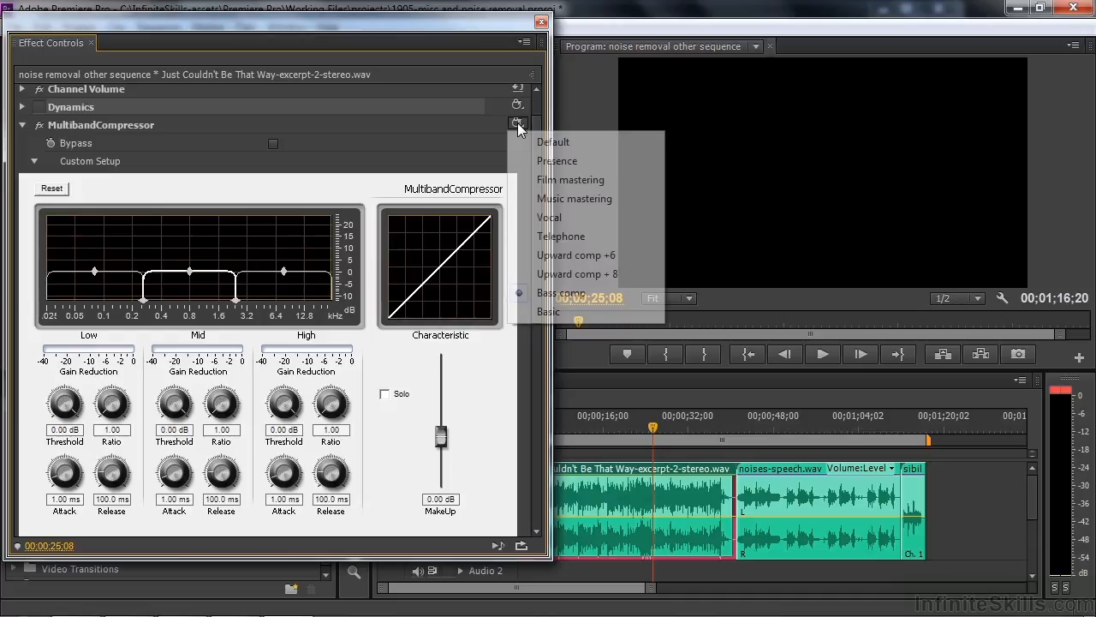
pyautogui.click(540, 200)
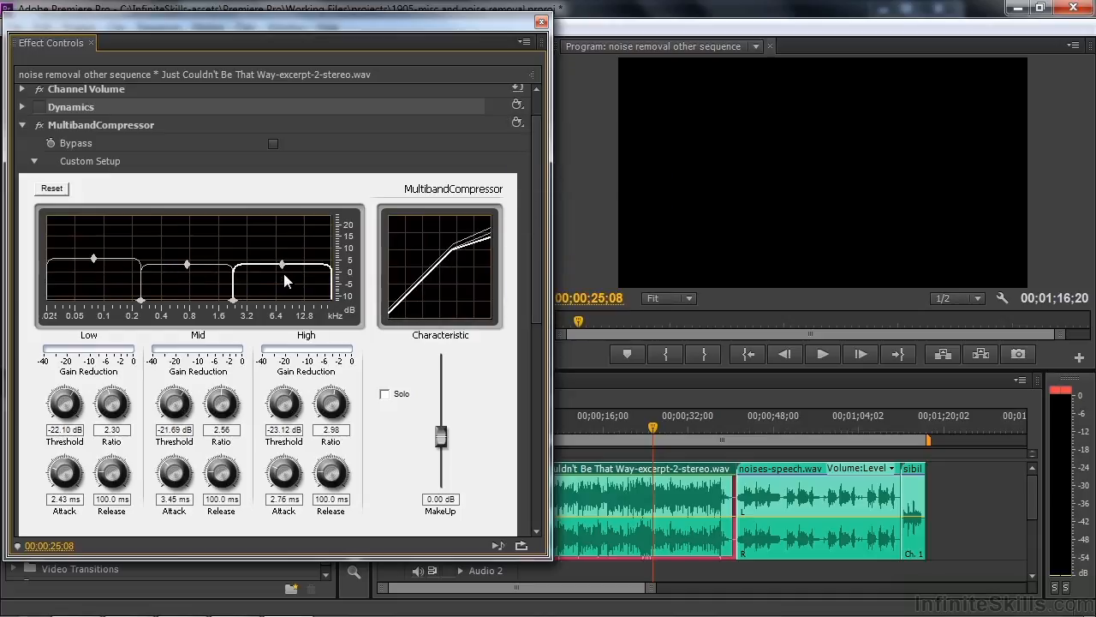
pyautogui.press('space')
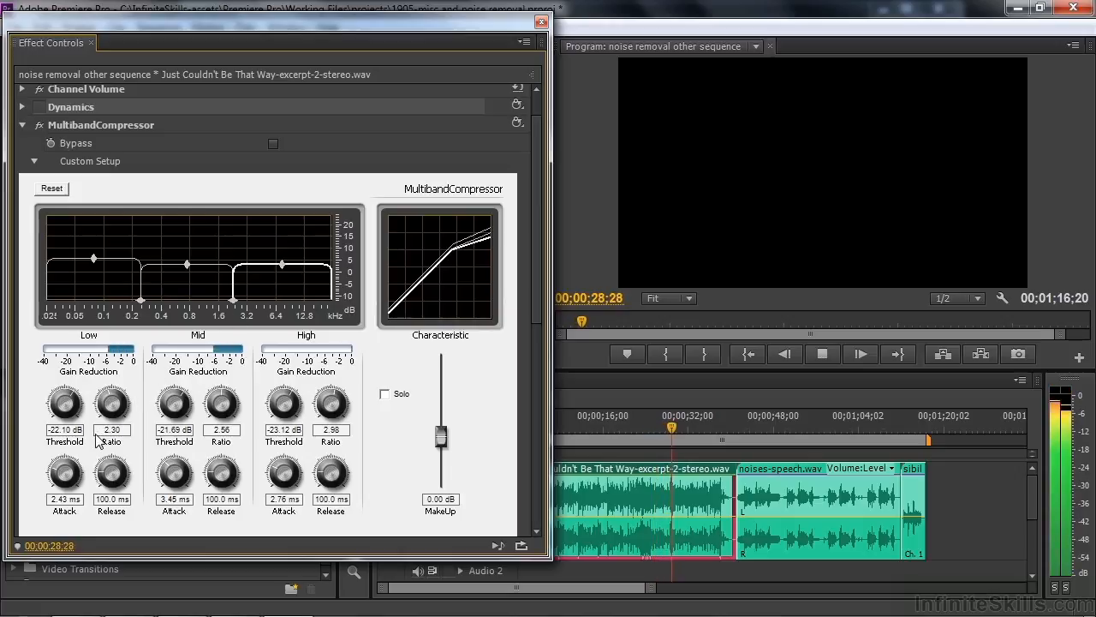
pyautogui.press('space')
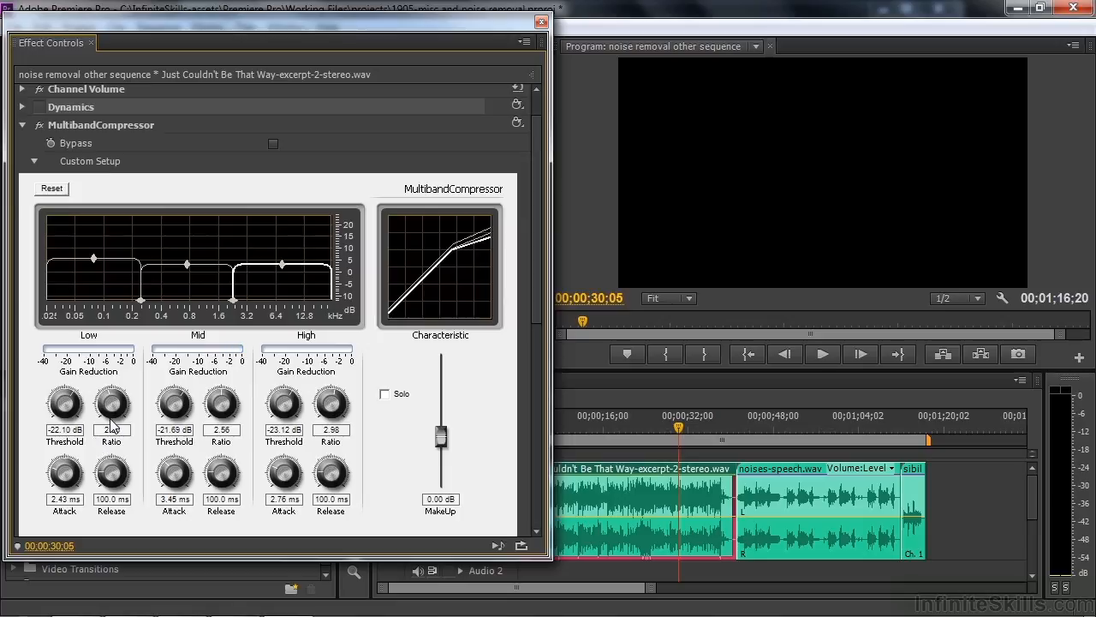
pyautogui.press('space')
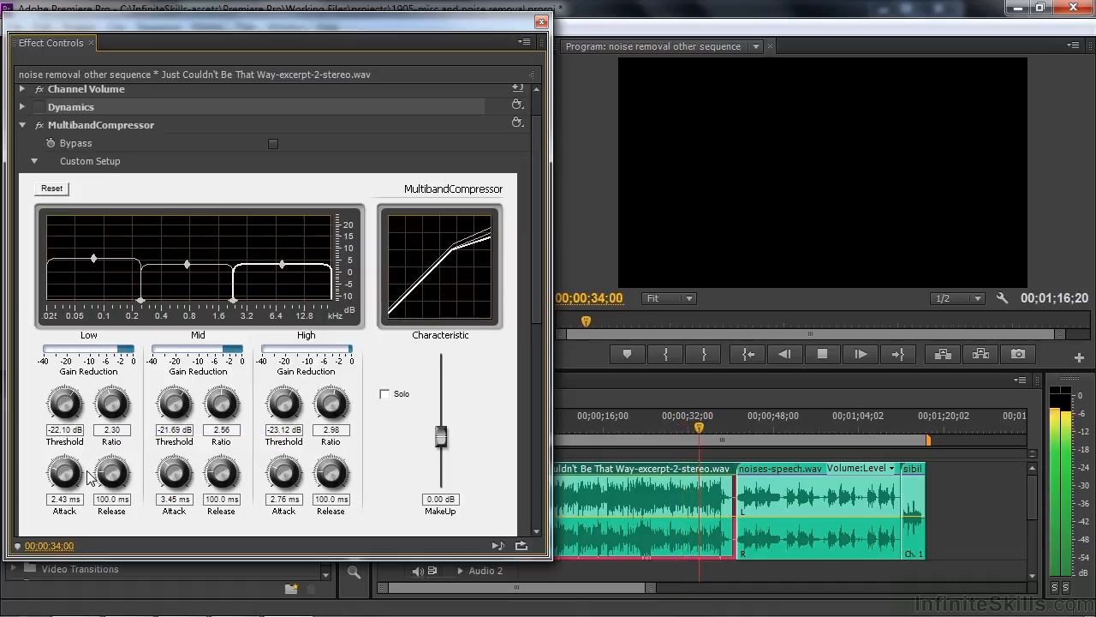
pyautogui.press('space')
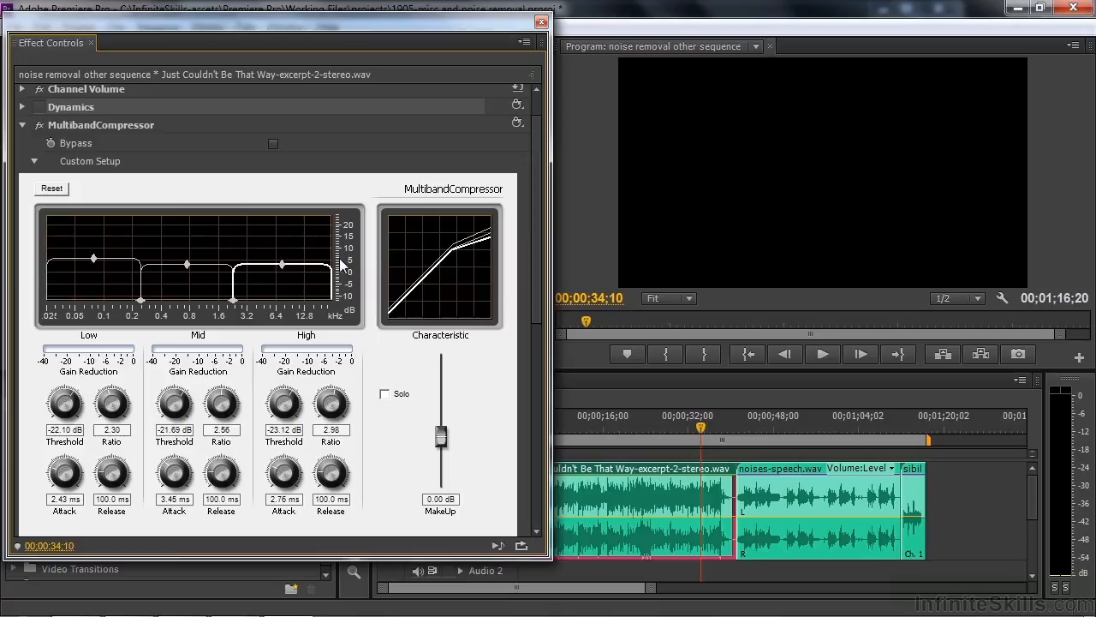
# - Apply the Telephone preset to MultibandCompressor and shift the crossover to a higher frequency while the clip plays
pyautogui.click(519, 122)
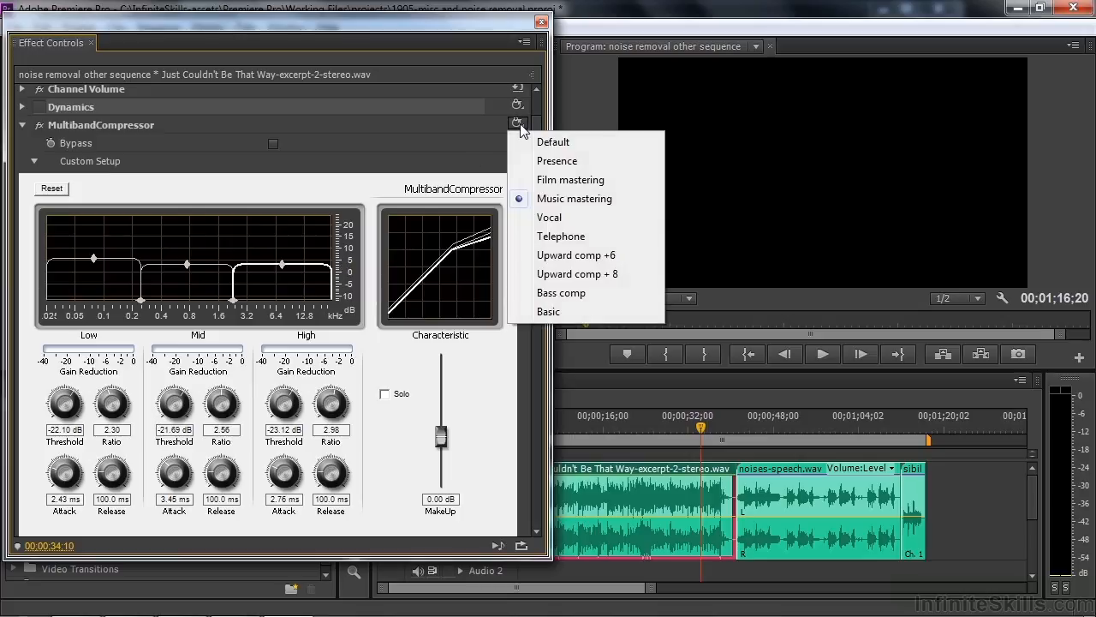
pyautogui.click(552, 237)
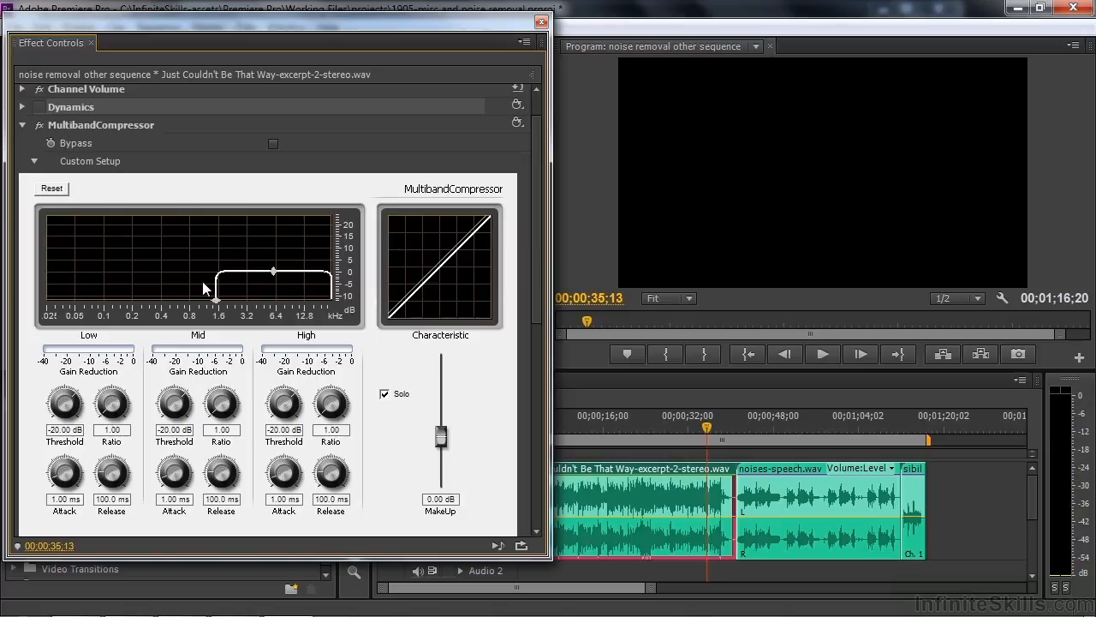
pyautogui.press('space')
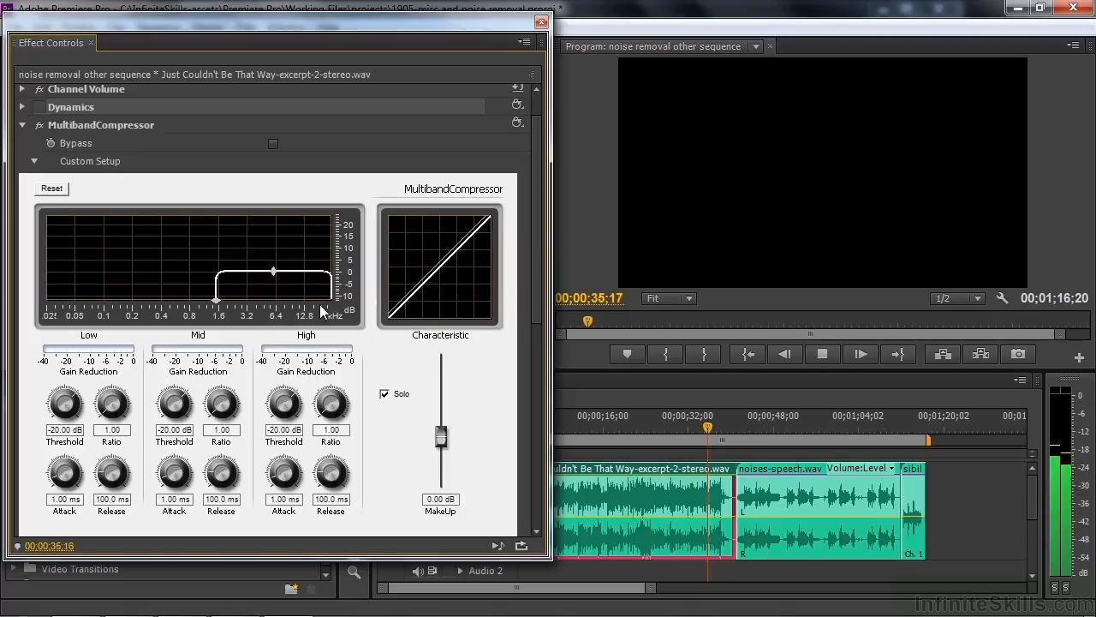
pyautogui.moveTo(217, 300)
pyautogui.mouseDown()
pyautogui.moveTo(144, 295)
pyautogui.moveTo(239, 300)
pyautogui.mouseUp()
# - Apply the Bass comp preset to MultibandCompressor and audition the music clip from the beginning of the sequence
pyautogui.click(516, 121)
pyautogui.click(548, 292)
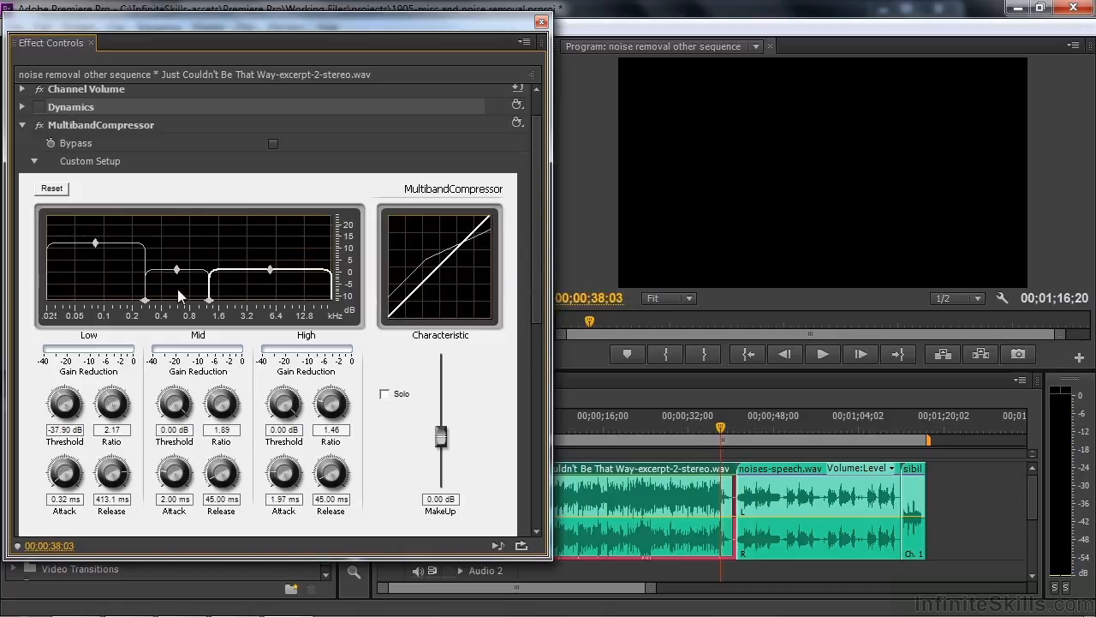
pyautogui.moveTo(720, 430); pyautogui.dragTo(515, 453)
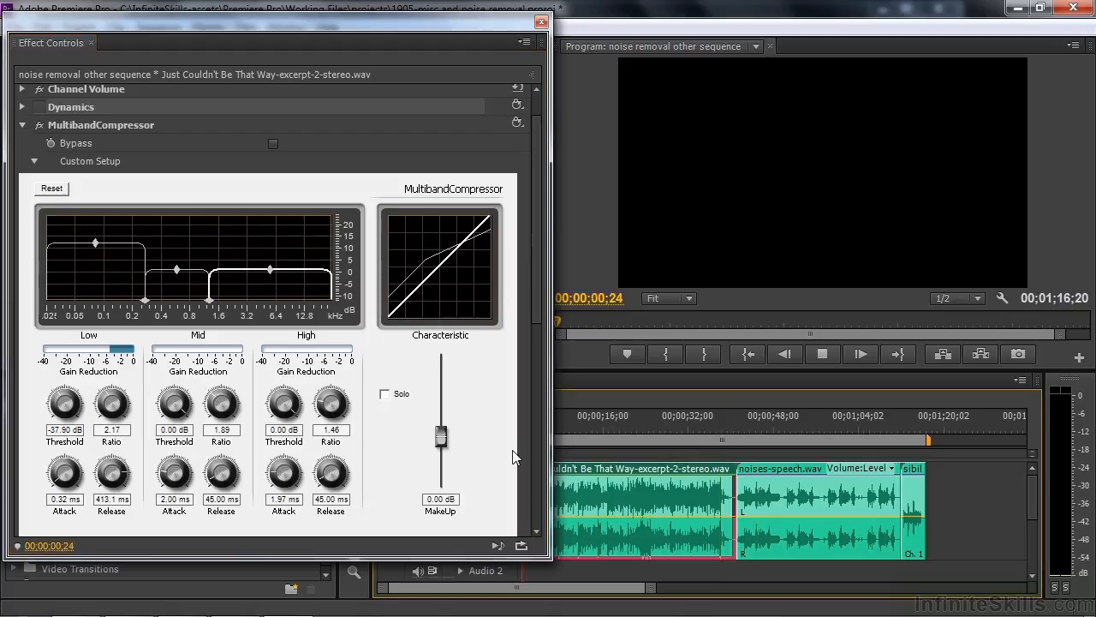
pyautogui.press('space')
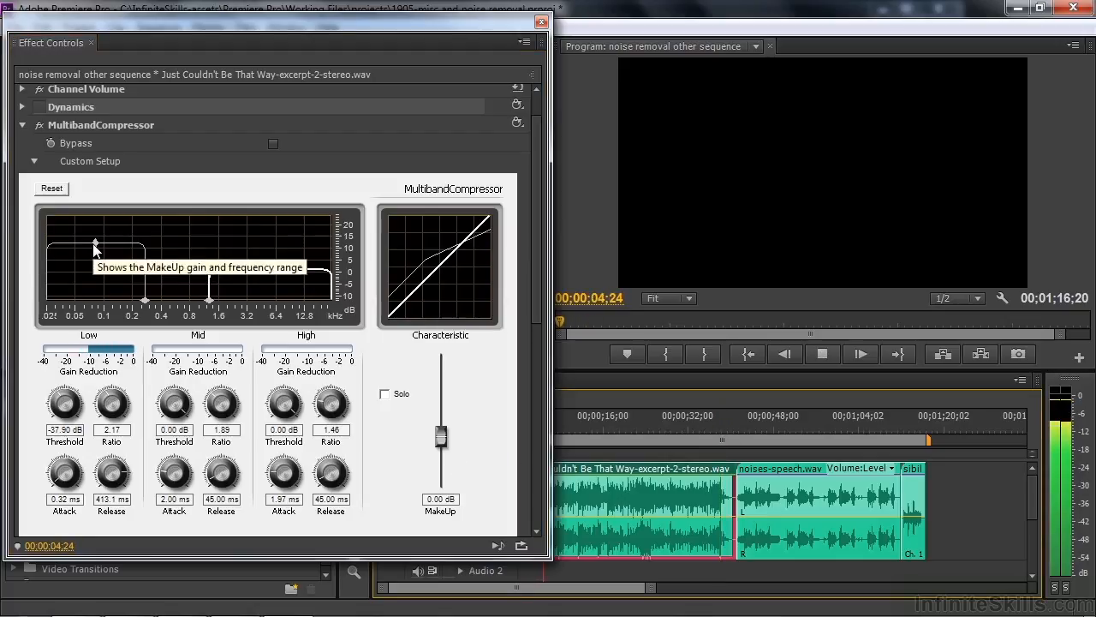
pyautogui.press('space')
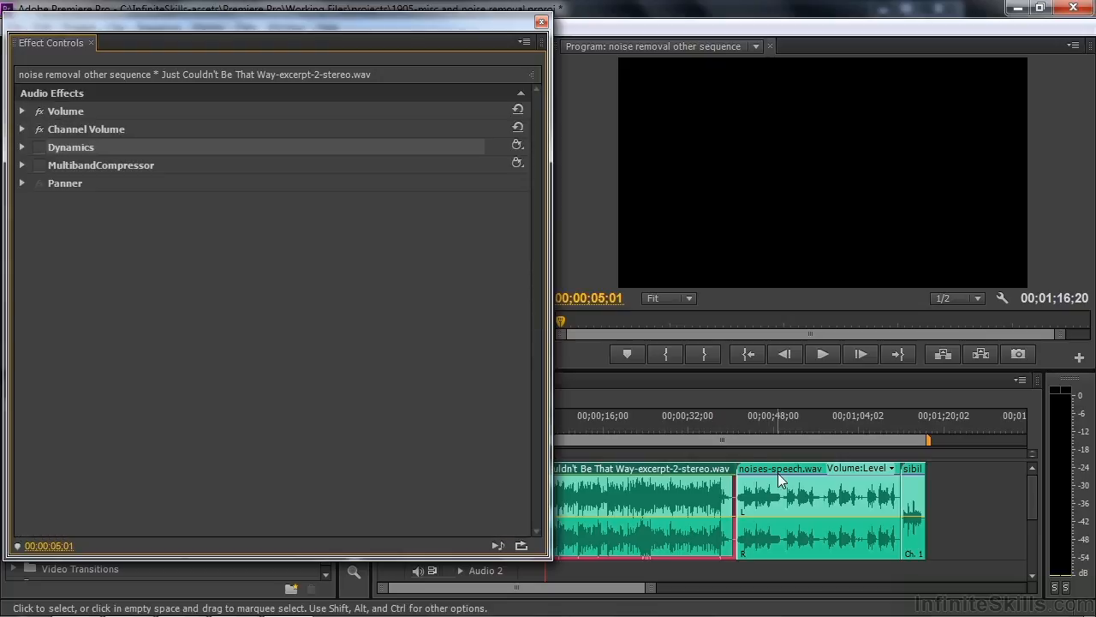
# - Select the noises-speech.wav clip, place the playhead at 00;00;43;13 and enable its DeHummer effect with the custom setup shown
pyautogui.click(776, 472)
pyautogui.click(751, 419)
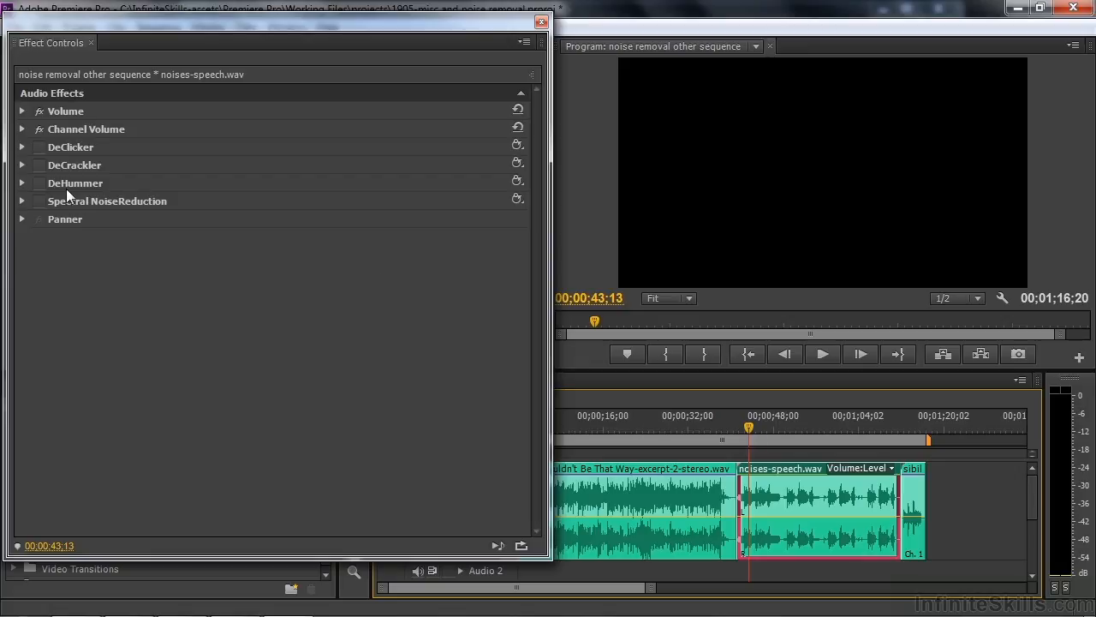
pyautogui.click(23, 183)
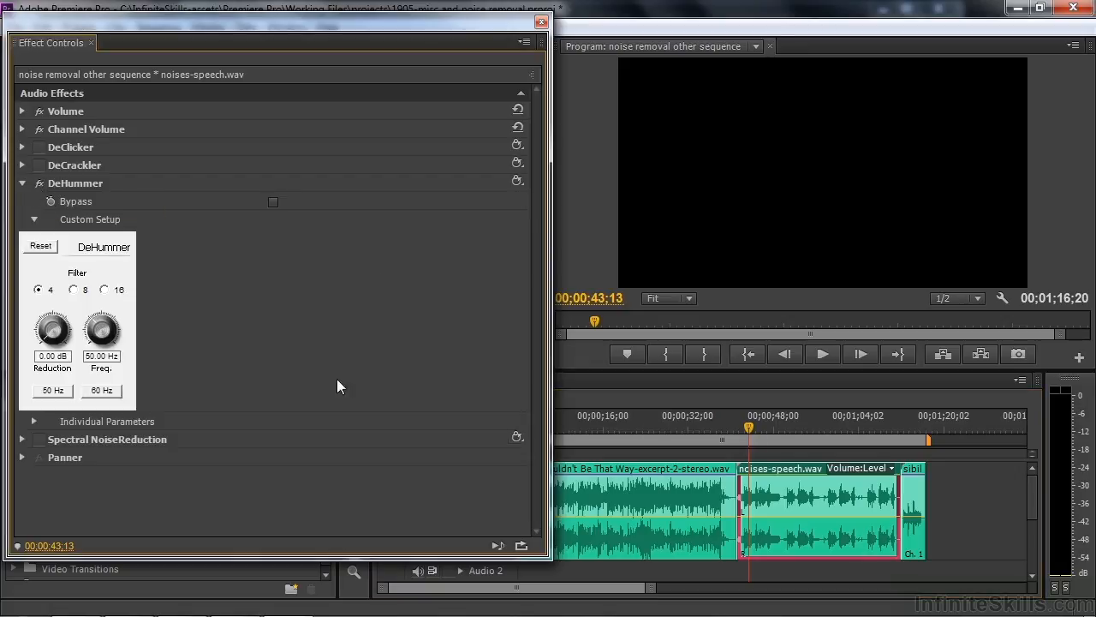
# - Audition the noises-speech.wav clip from its beginning to listen for the hum
pyautogui.moveTo(750, 427); pyautogui.dragTo(741, 437)
pyautogui.press('space')
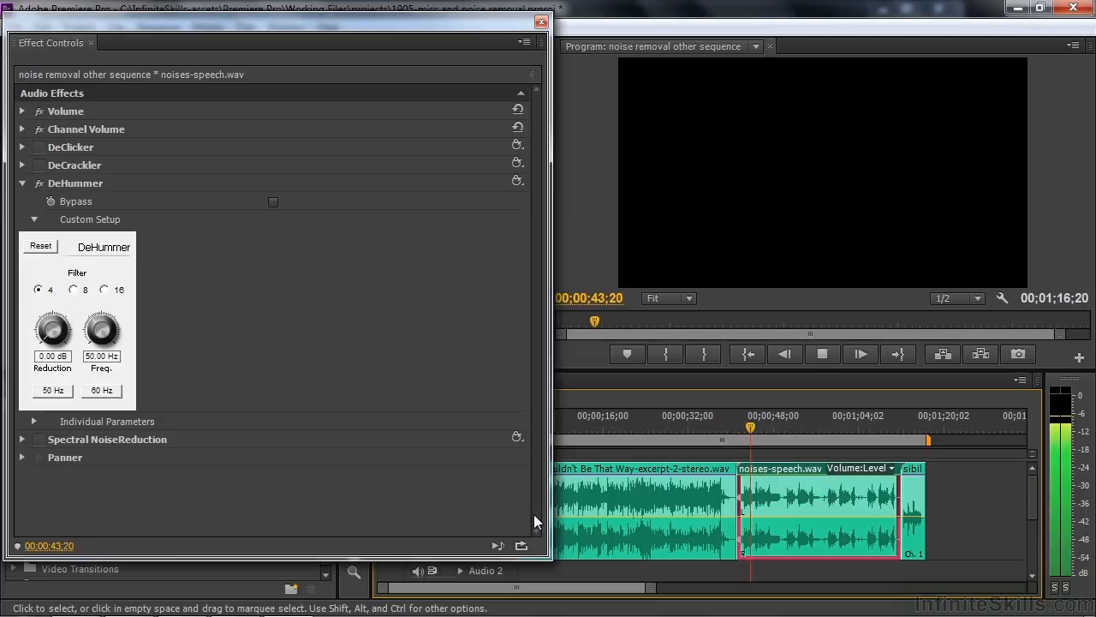
pyautogui.press('space')
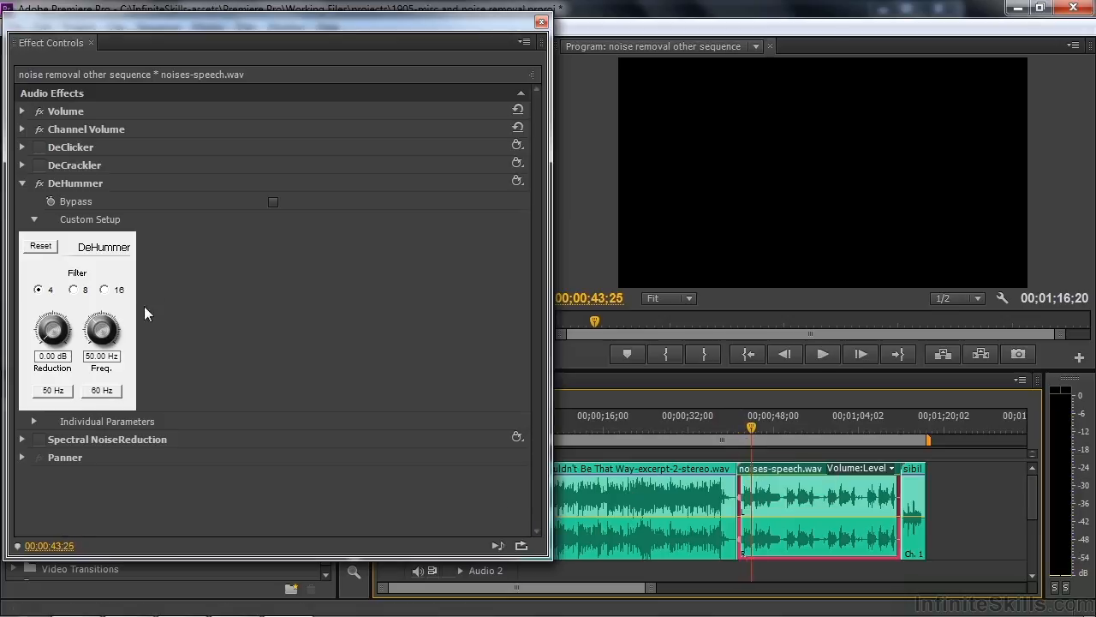
# - Set DeHummer to 60 Hz with 15.75 dB of reduction and audition the speech clip from 00;00;42;00
pyautogui.click(108, 394)
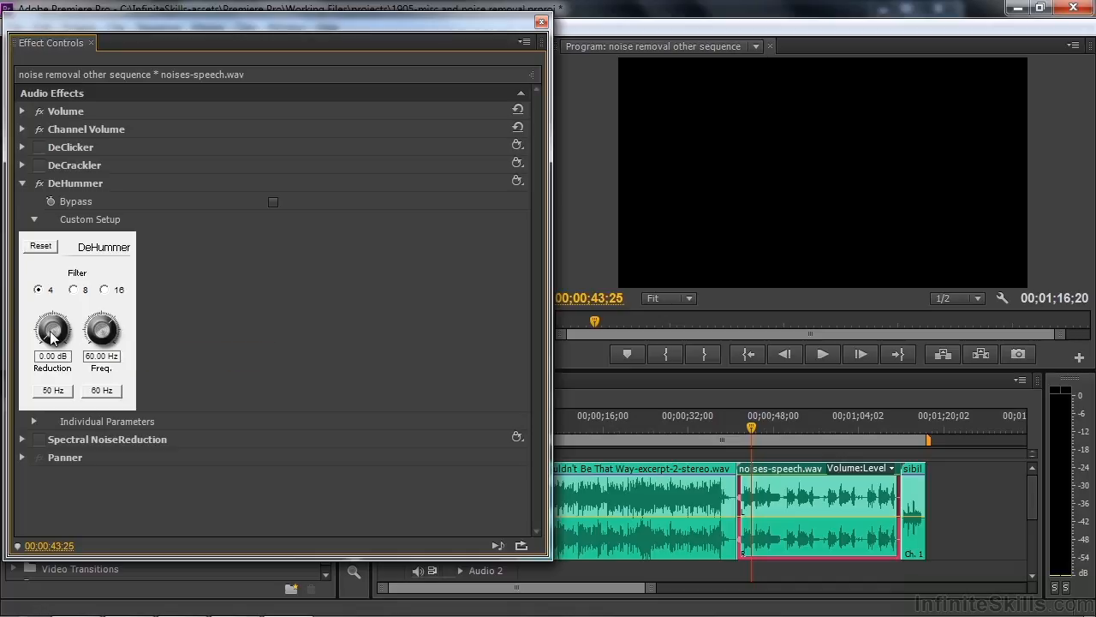
pyautogui.moveTo(53, 323); pyautogui.dragTo(138, 309)
pyautogui.click(756, 450)
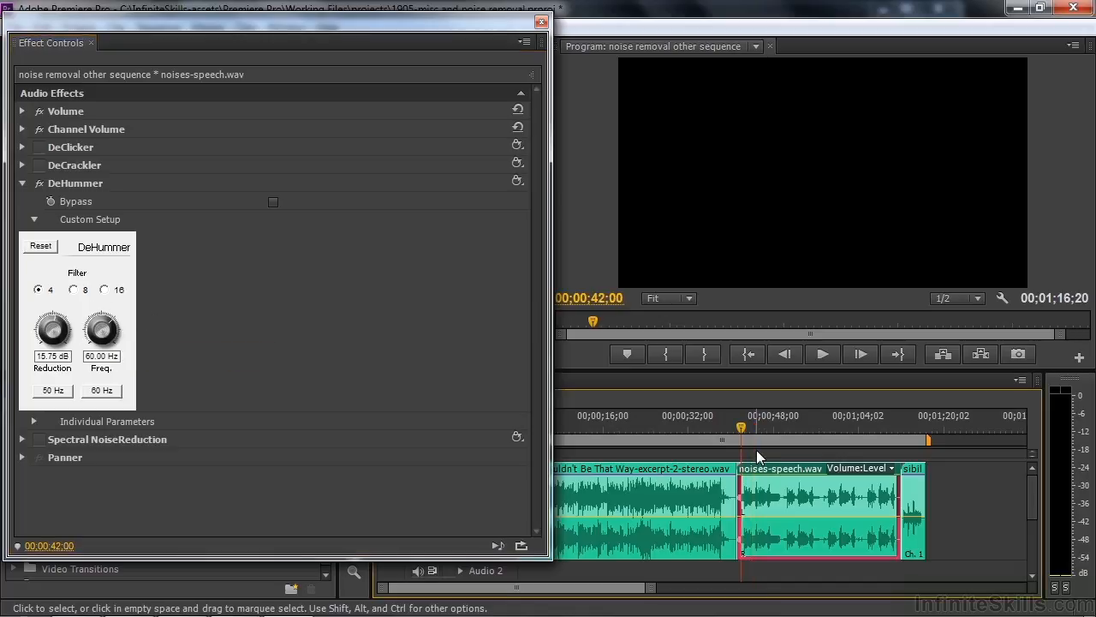
pyautogui.click(823, 360)
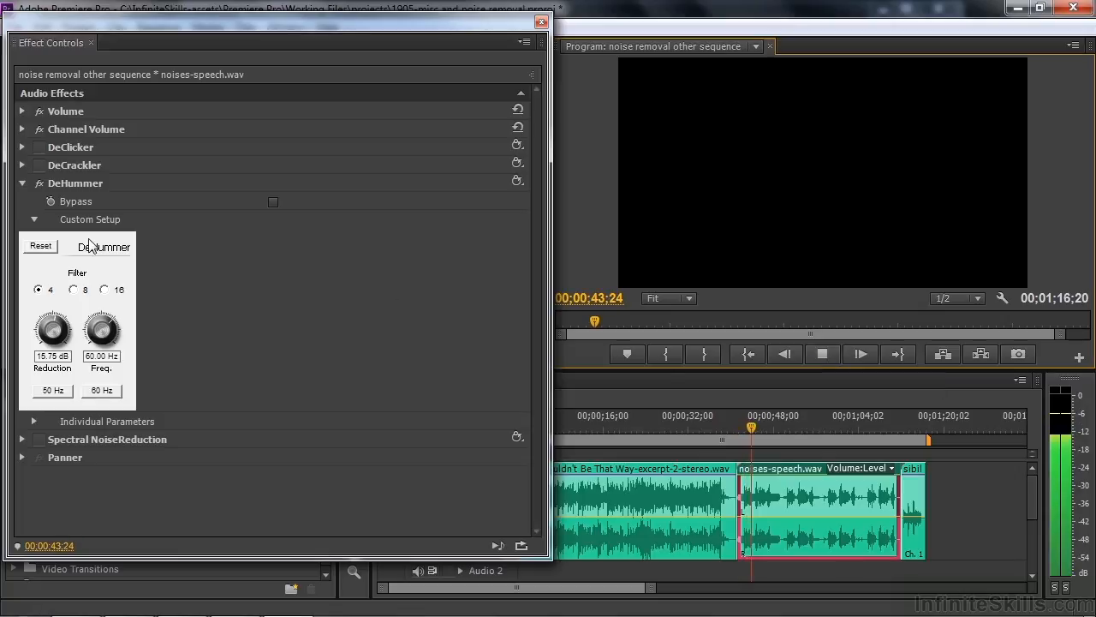
pyautogui.click(831, 353)
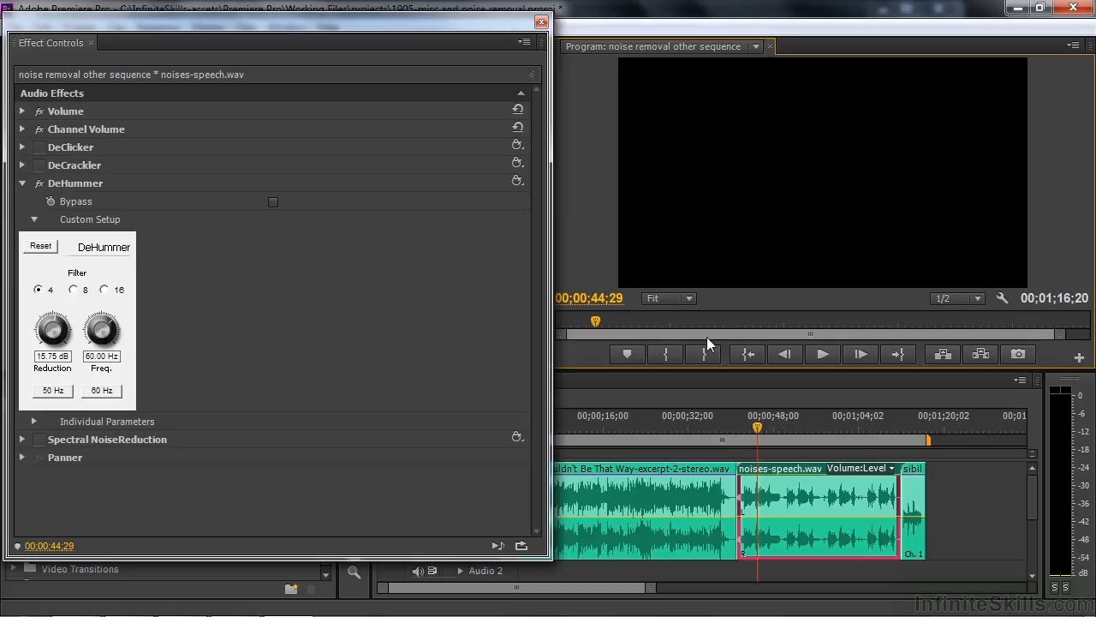
# - Compare the playing speech with DeHummer off and on, and return the playhead to 00;00;42;00
pyautogui.click(824, 354)
pyautogui.click(38, 183)
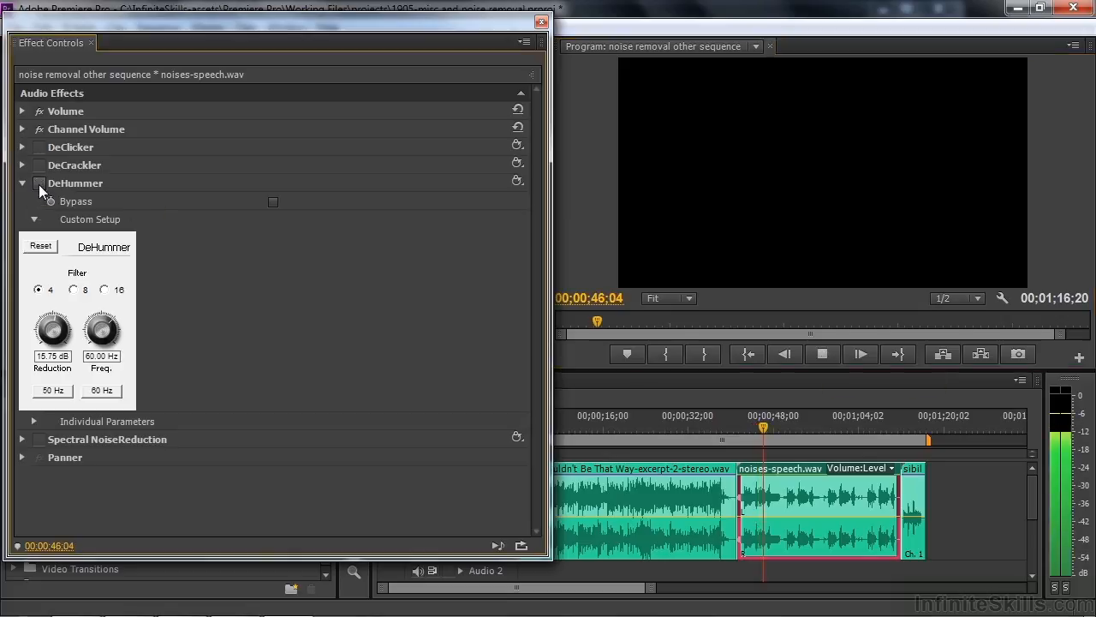
pyautogui.click(38, 183)
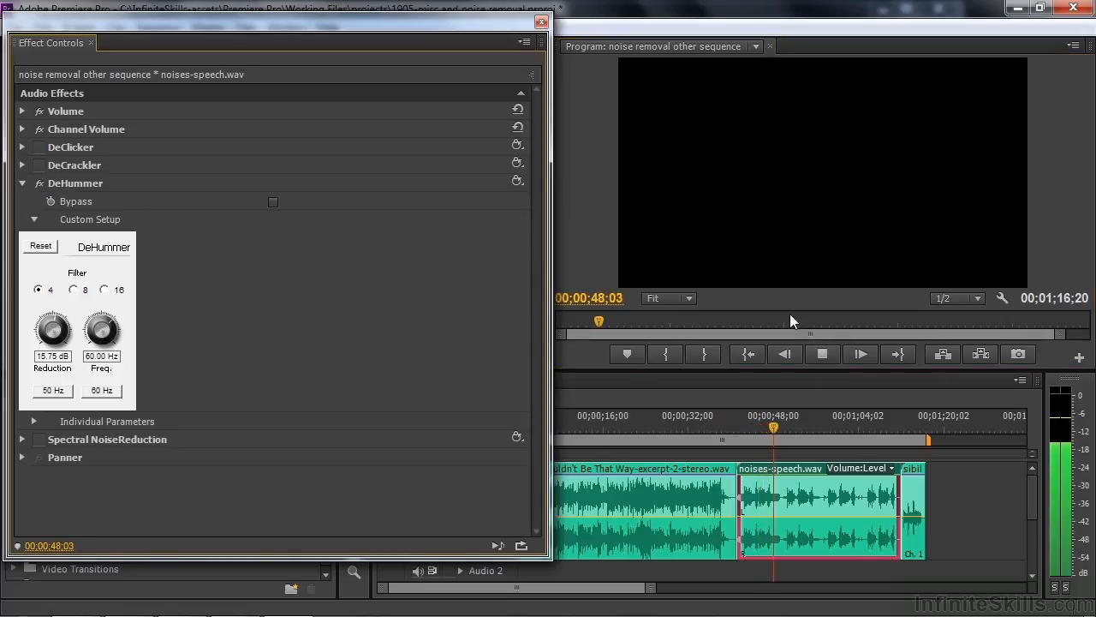
pyautogui.click(822, 354)
pyautogui.moveTo(780, 427); pyautogui.dragTo(740, 433)
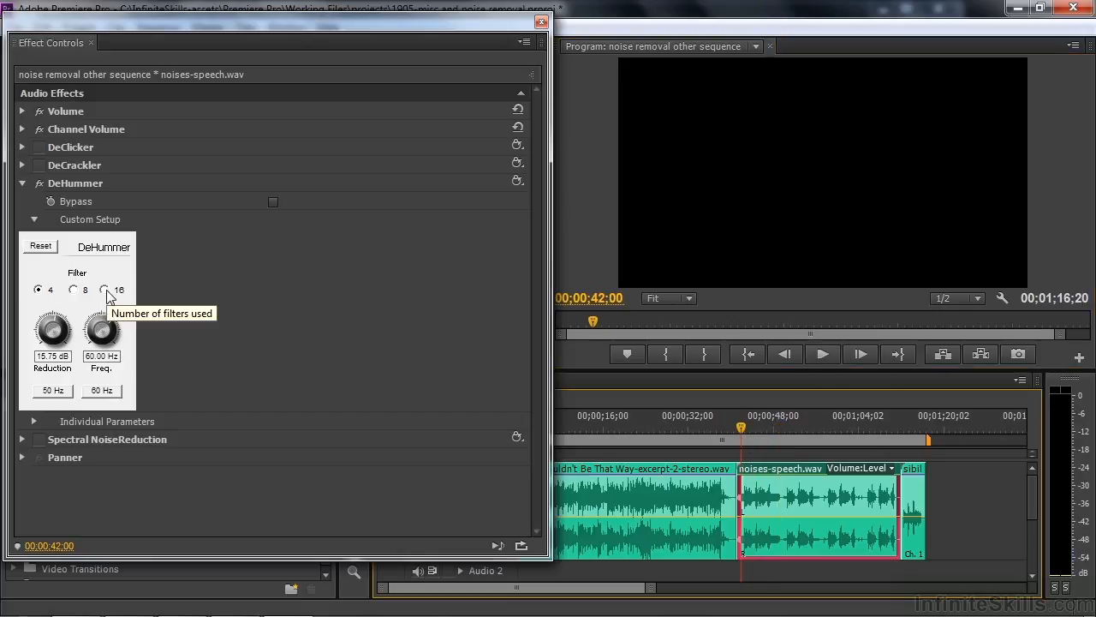
# - Set the number of DeHummer filters to 8 while auditioning the speech clip from 00;00;42;00
pyautogui.click(820, 355)
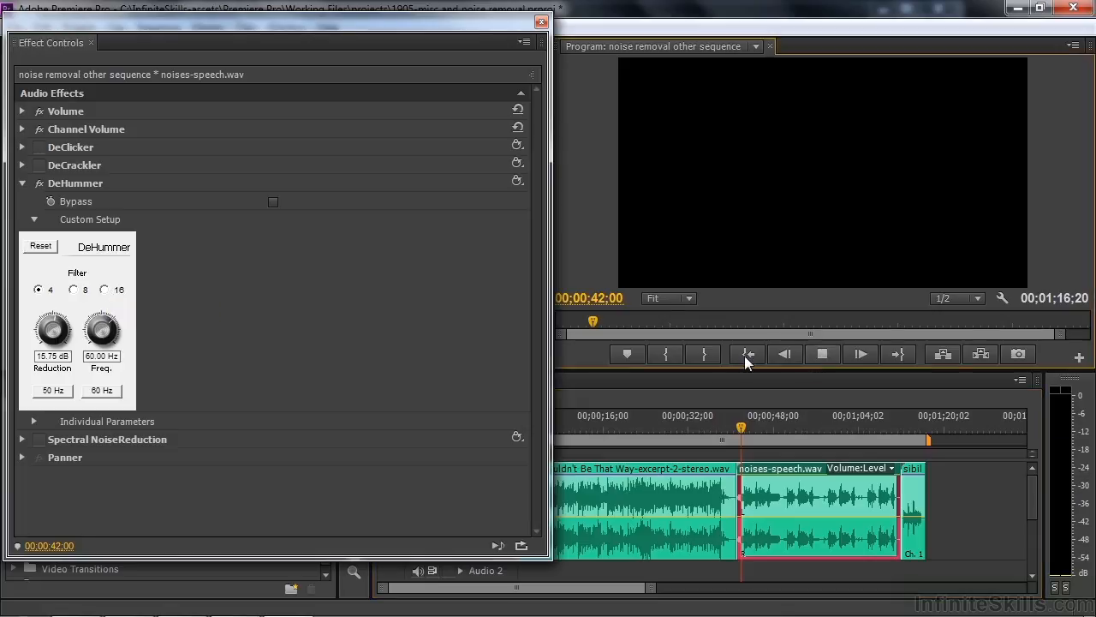
pyautogui.click(102, 291)
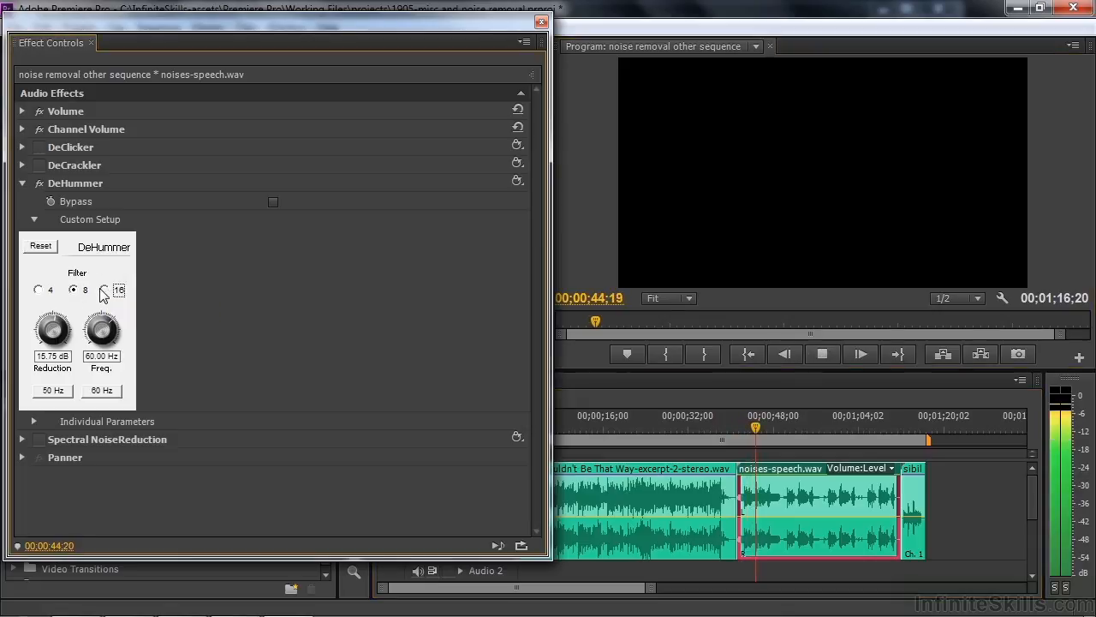
pyautogui.click(822, 354)
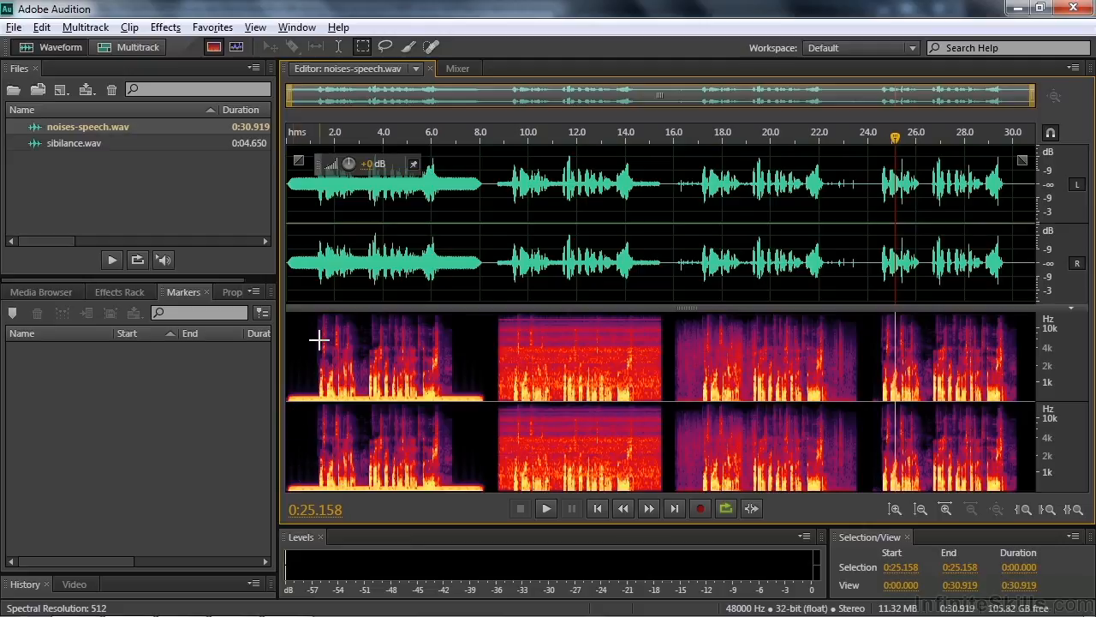
# - Switch to Adobe Audition and play noises-speech.wav from near its beginning to hear the hum
pyautogui.click(293, 139)
pyautogui.press('space')
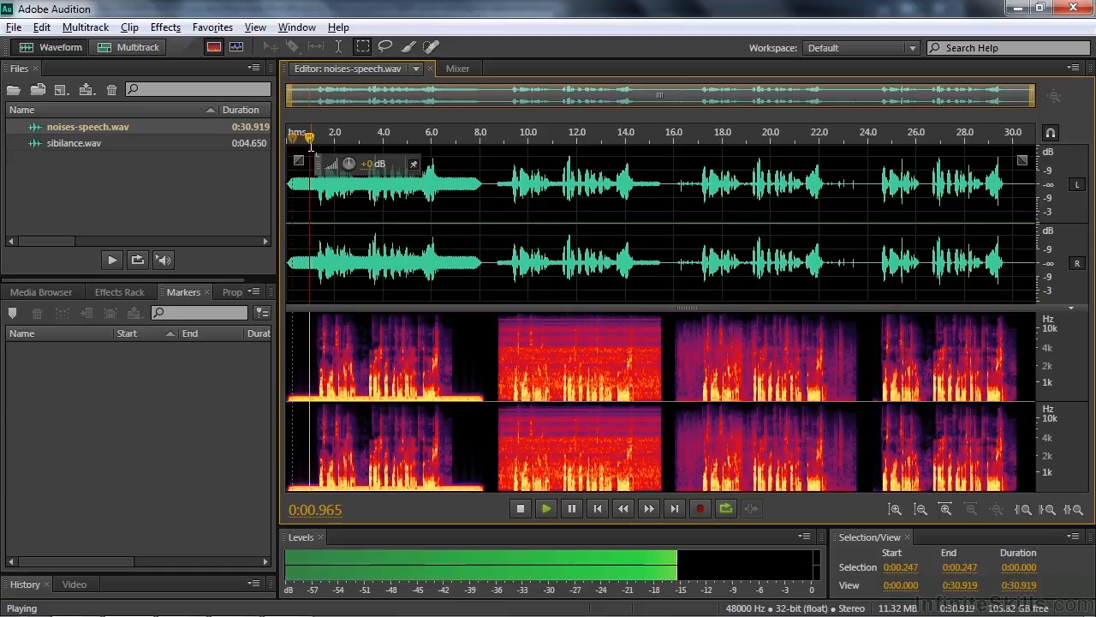
pyautogui.press('space')
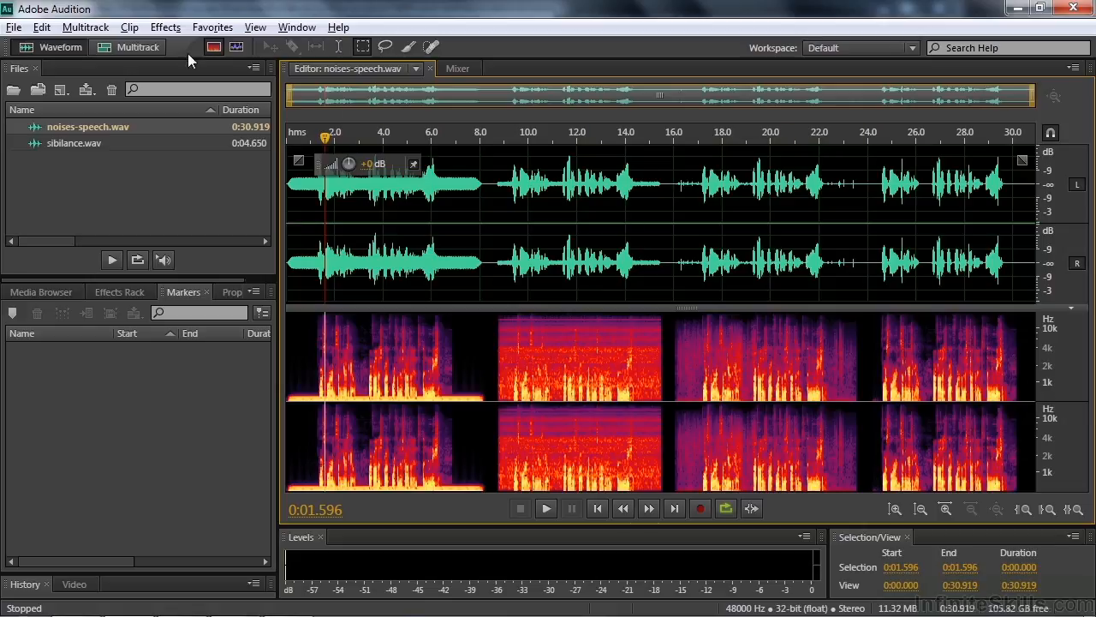
# - Open the Notch Filter effect for noises-speech.wav and load its 60 Hz and Harmonics (Heavy) preset
pyautogui.click(166, 26)
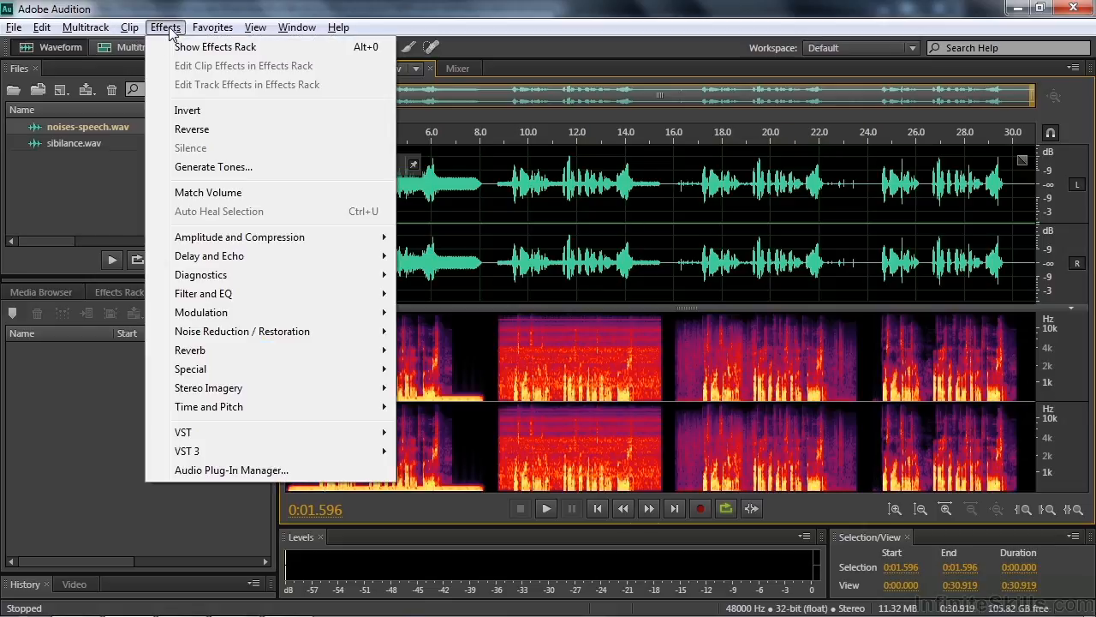
pyautogui.moveTo(255, 295)
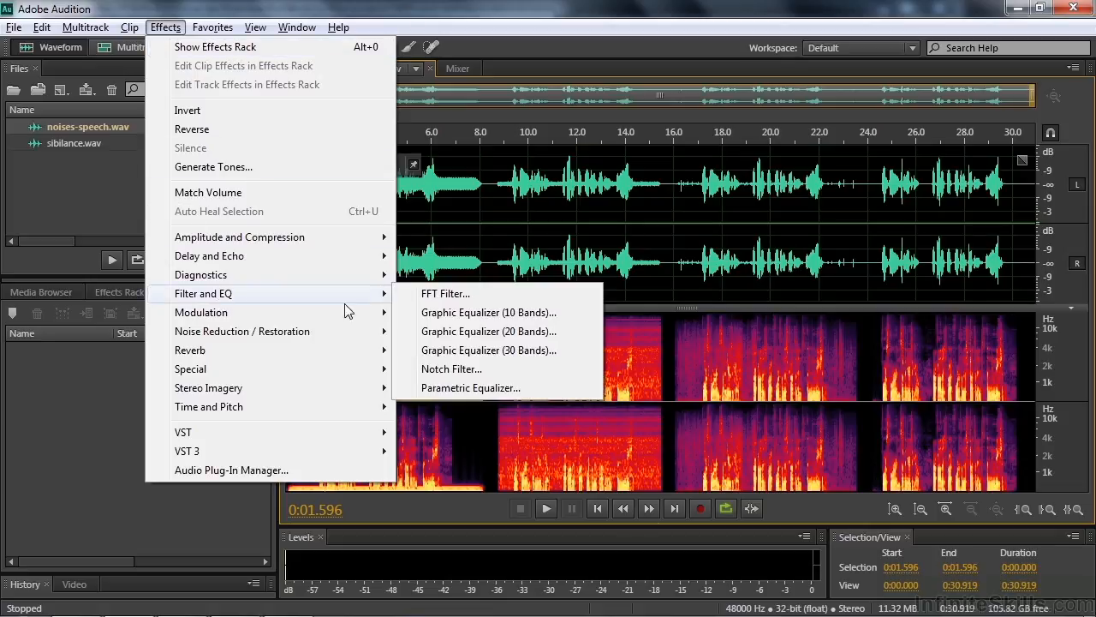
pyautogui.click(463, 369)
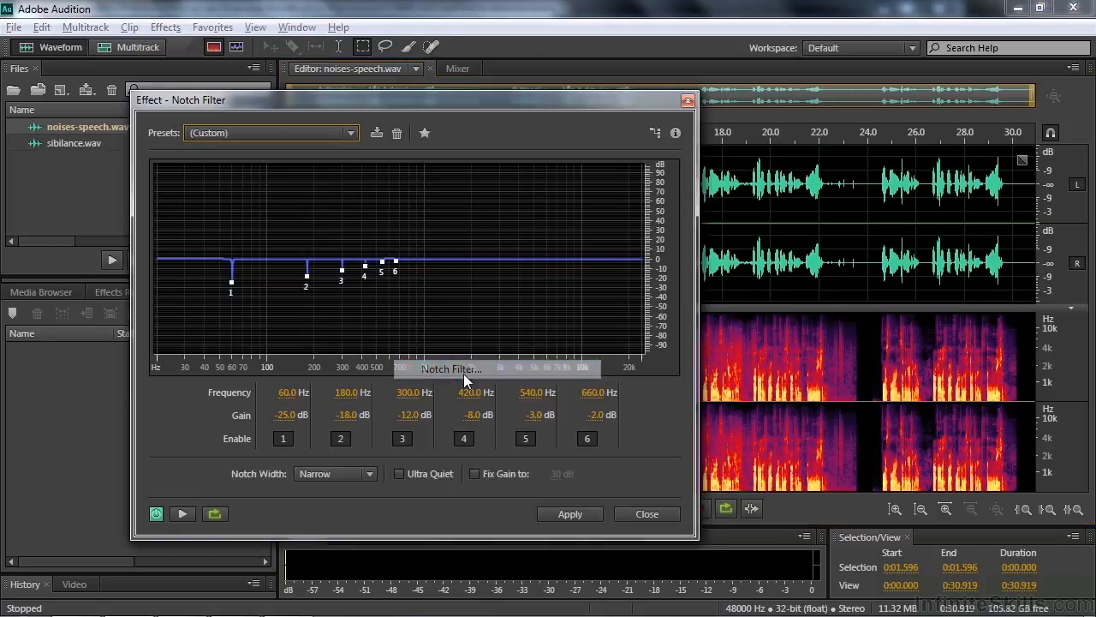
pyautogui.click(351, 134)
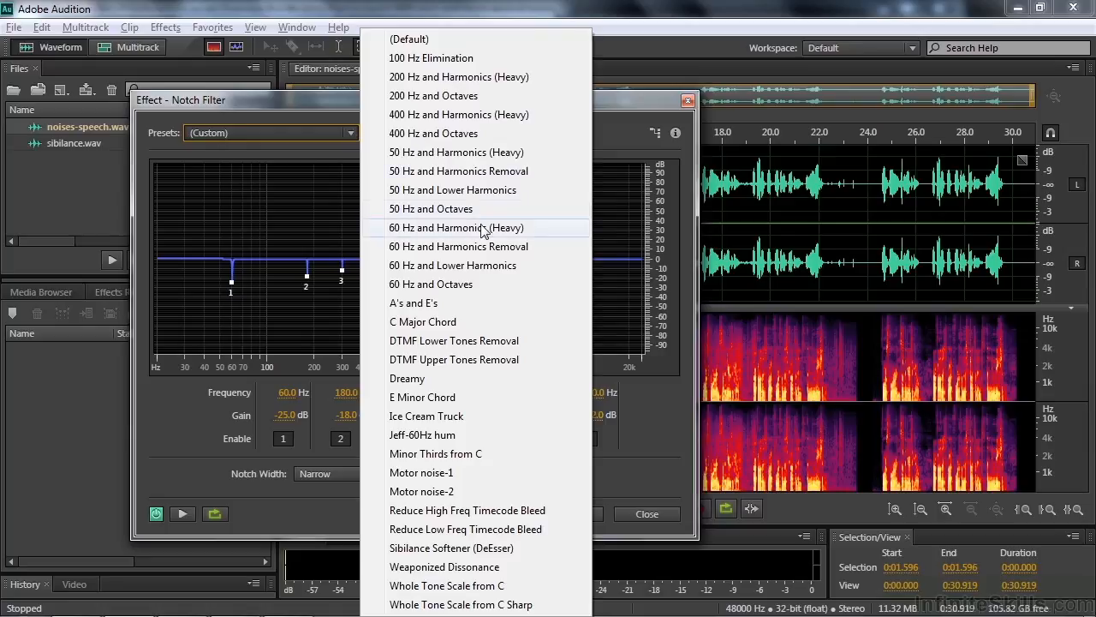
pyautogui.click(428, 227)
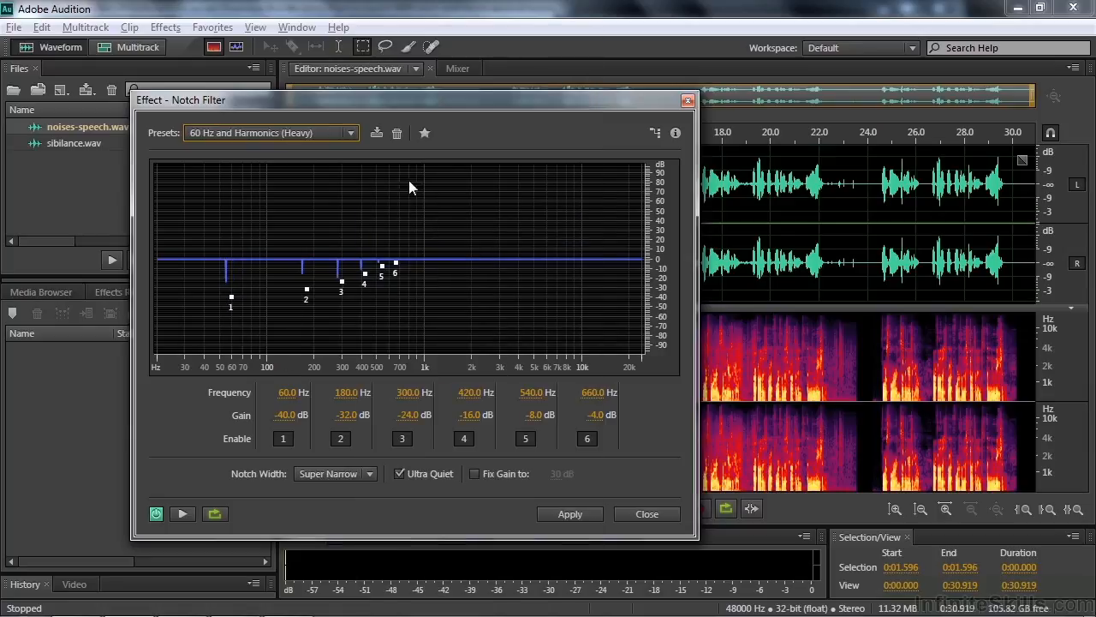
# - Preview the Notch Filter on the humming speech twice in a row
pyautogui.click(174, 516)
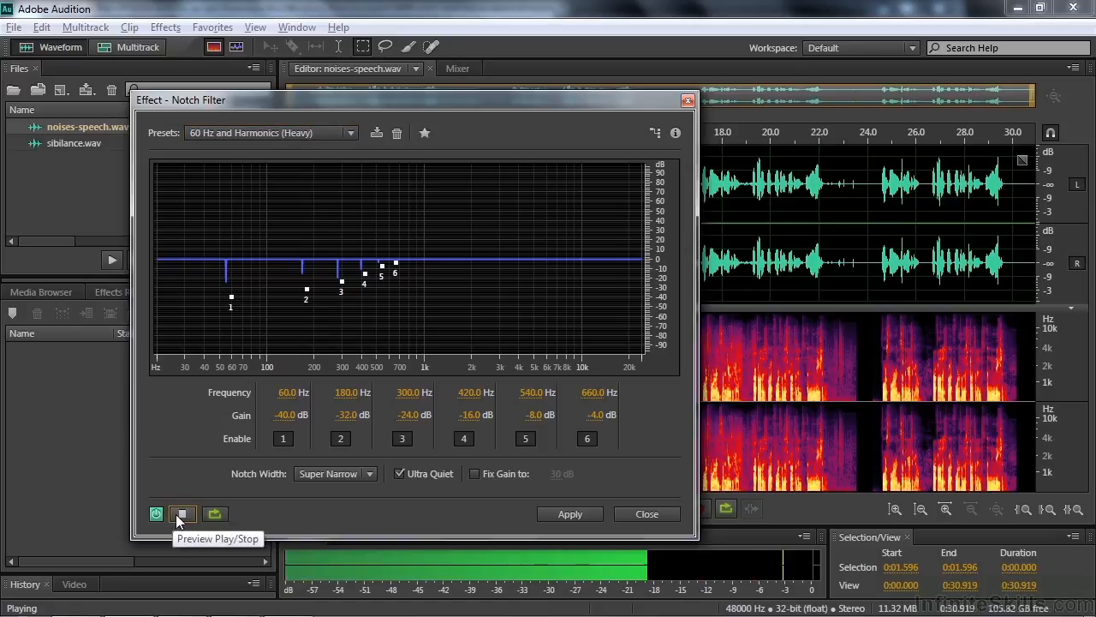
pyautogui.click(181, 515)
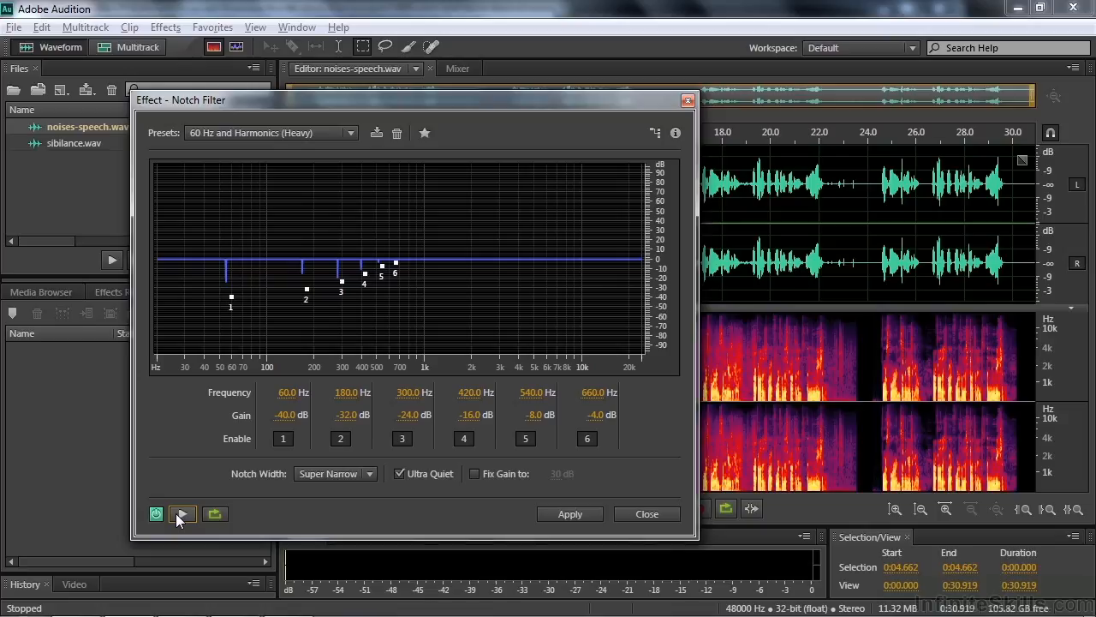
pyautogui.click(181, 516)
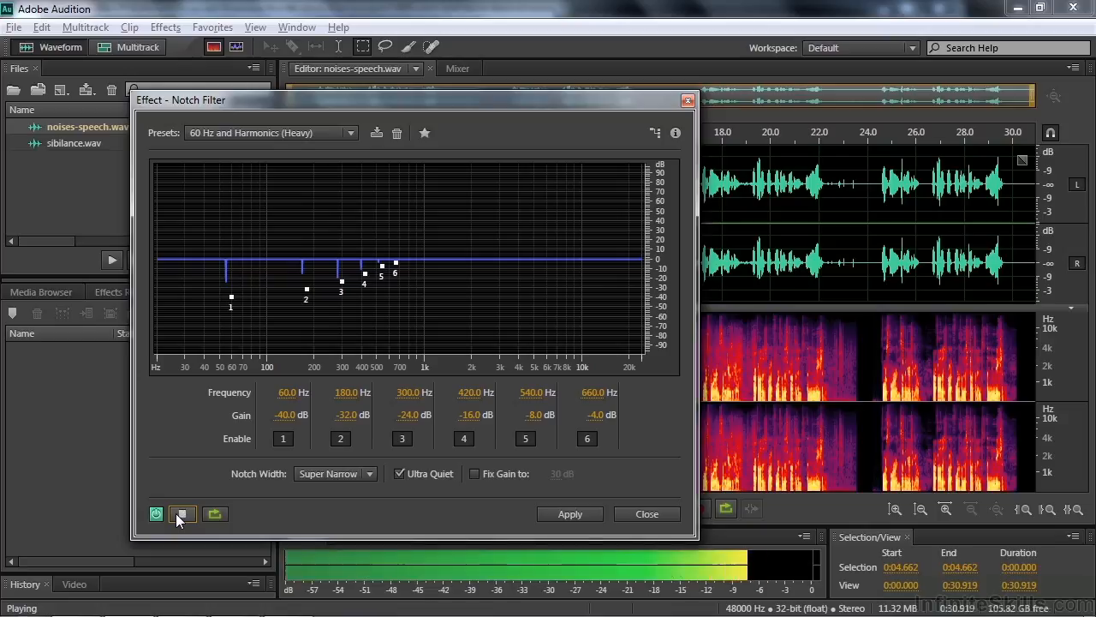
pyautogui.click(182, 514)
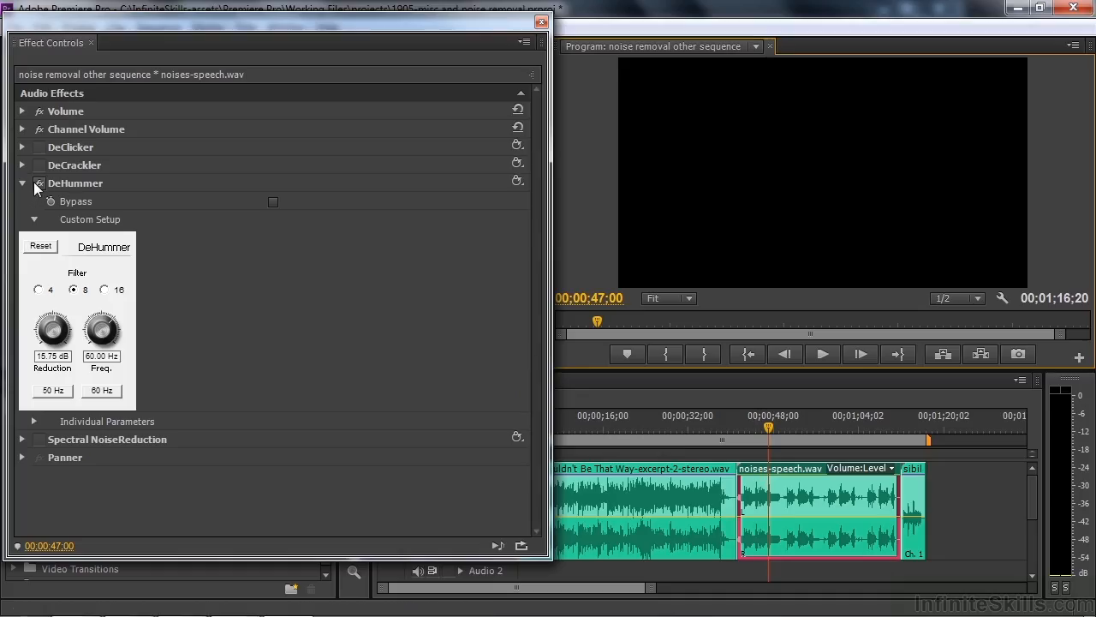
# - Switch back to Premiere Pro, turn off DeHummer and enable DeClicker with its custom setup shown
pyautogui.click(39, 184)
pyautogui.click(21, 183)
pyautogui.click(36, 147)
pyautogui.click(23, 148)
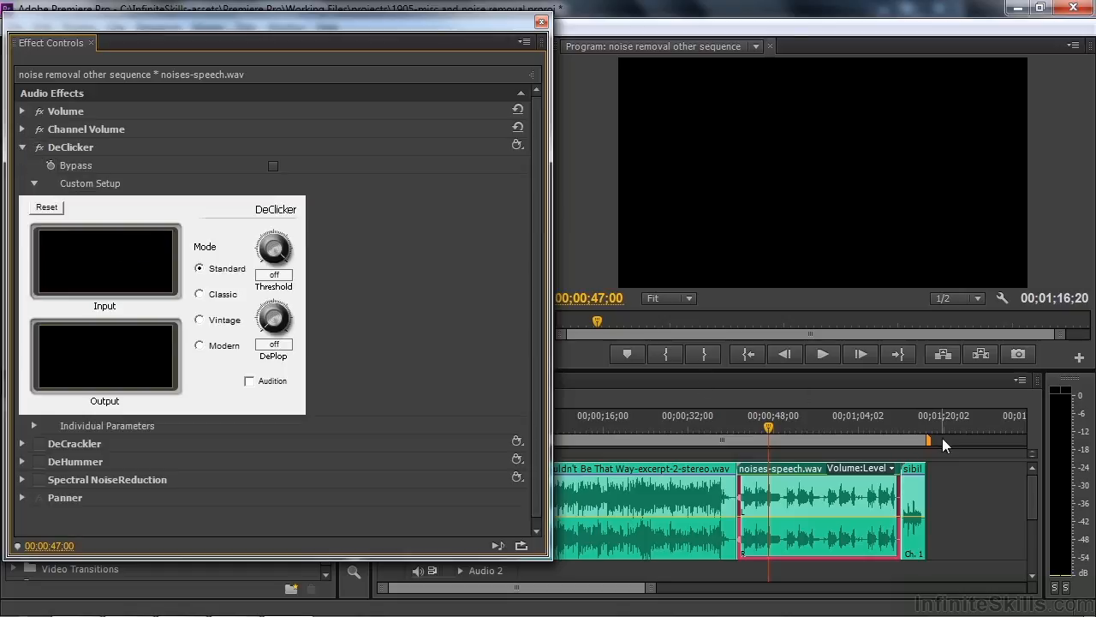
# - Audition the last section of the noises-speech.wav clip to listen for clicks
pyautogui.click(866, 421)
pyautogui.press('space')
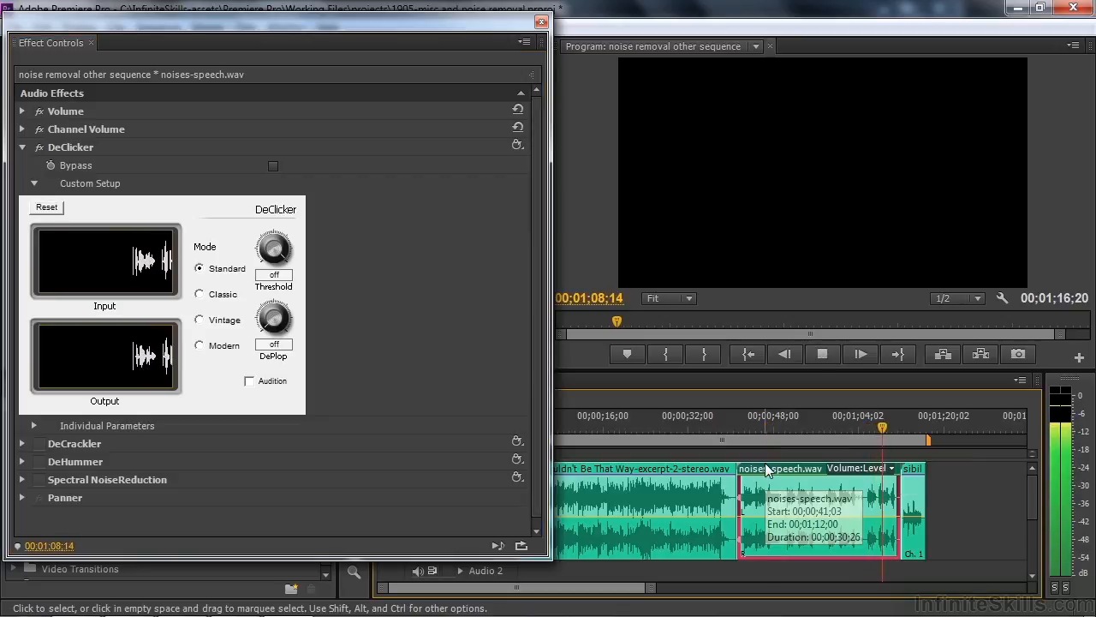
pyautogui.press('space')
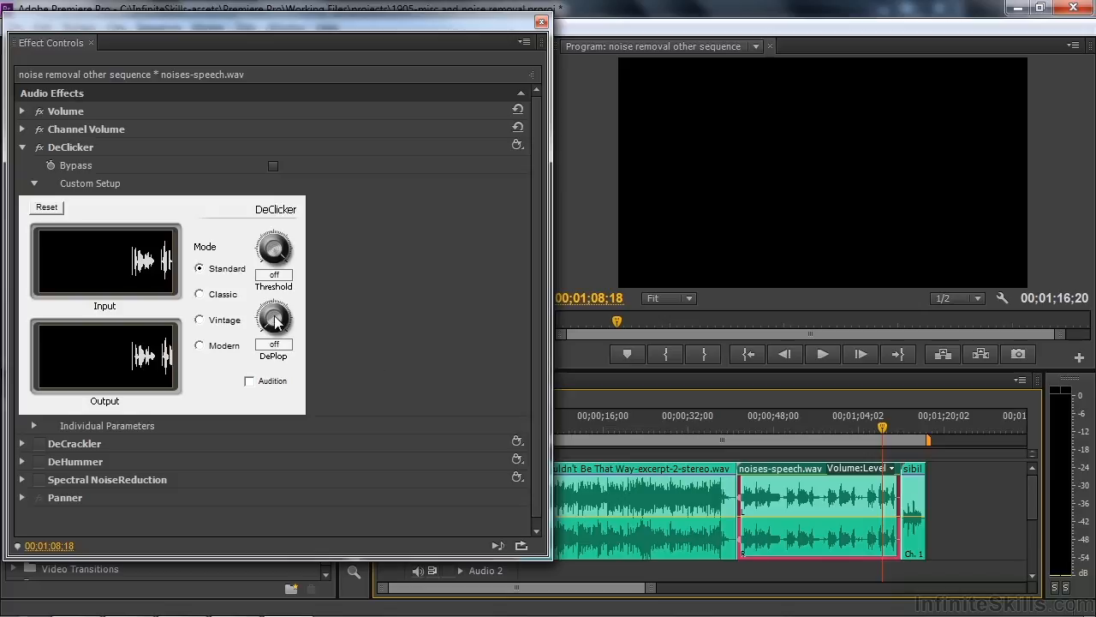
# - Set DeClicker's Threshold to 78% and DePlop to 69%, and continue auditioning the speech
pyautogui.click(274, 245)
pyautogui.moveTo(142, 254); pyautogui.dragTo(308, 241)
pyautogui.moveTo(275, 318); pyautogui.dragTo(328, 297)
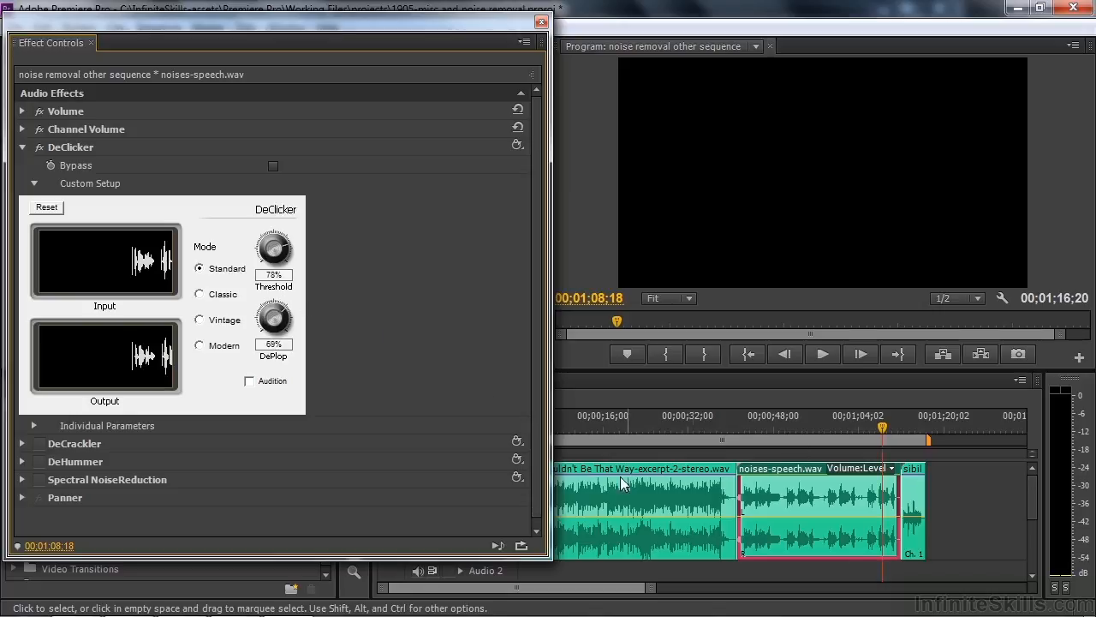
pyautogui.press('space')
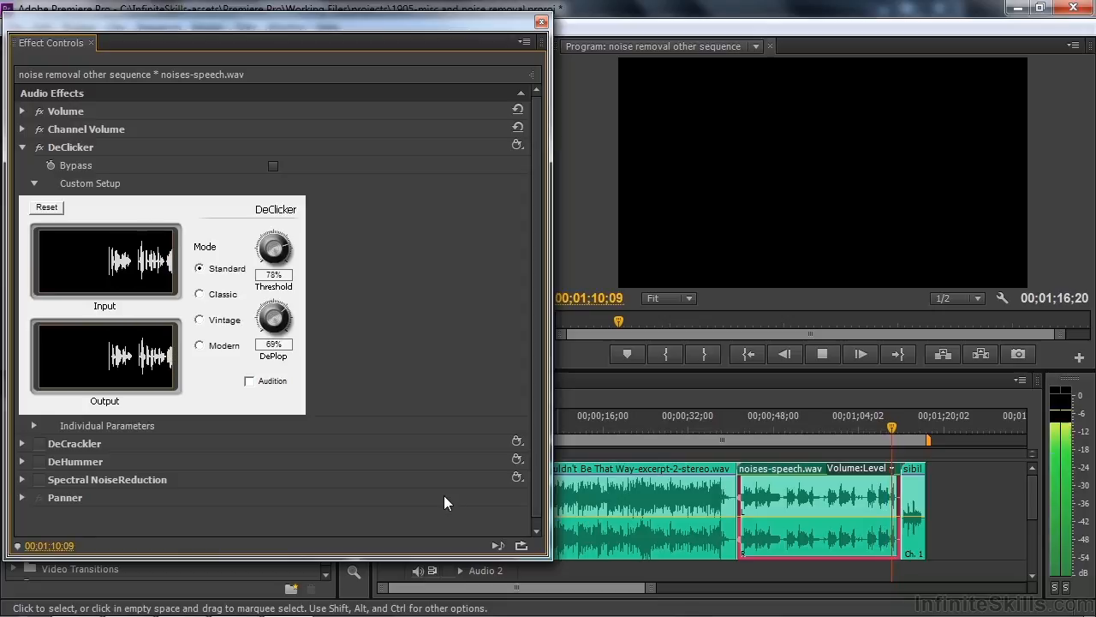
pyautogui.press('space')
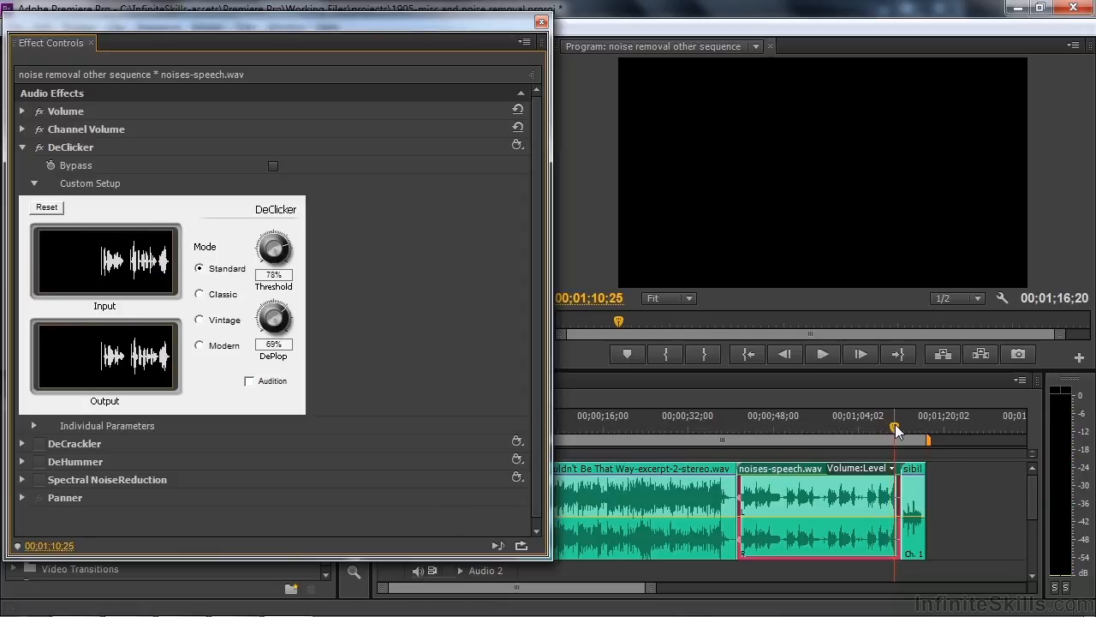
# - Play the speech from 00;00;57;28 and change DeClicker's mode to Vintage during playback
pyautogui.moveTo(896, 429); pyautogui.dragTo(826, 450)
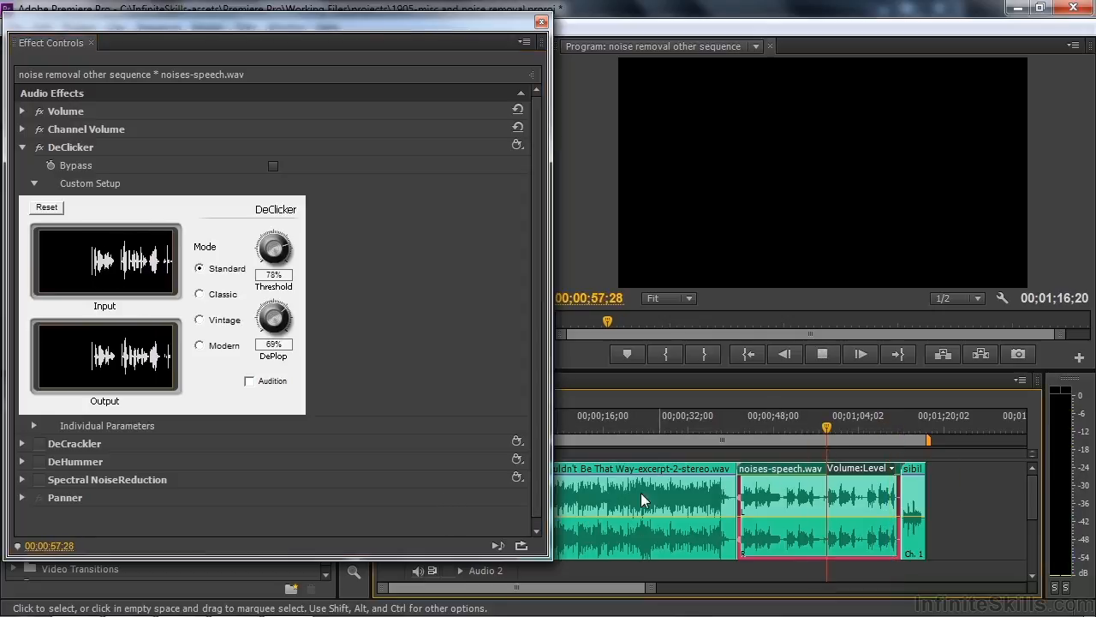
pyautogui.press('space')
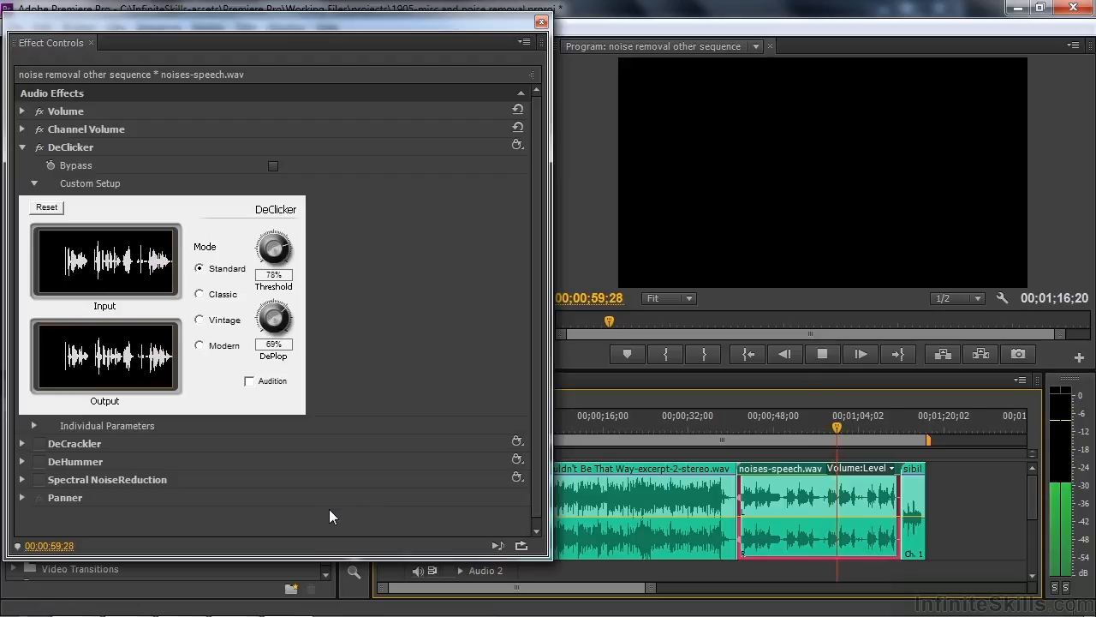
pyautogui.click(200, 321)
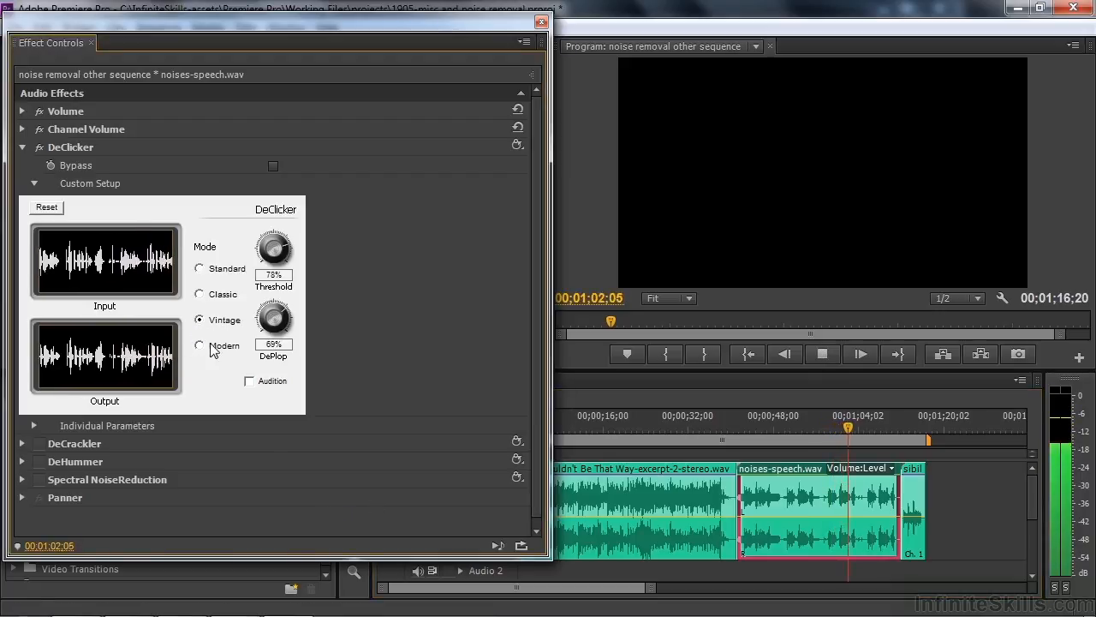
pyautogui.click(821, 354)
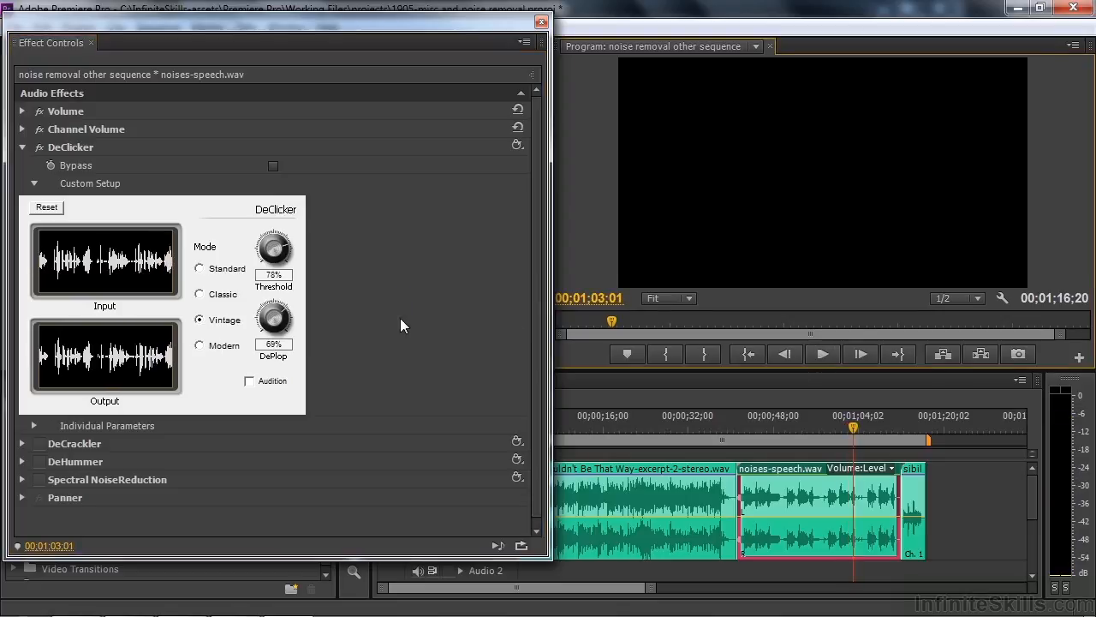
# - Play the speech from 00;00;58;03 with DeClicker's Audition option on, and turn the option off again
pyautogui.click(249, 382)
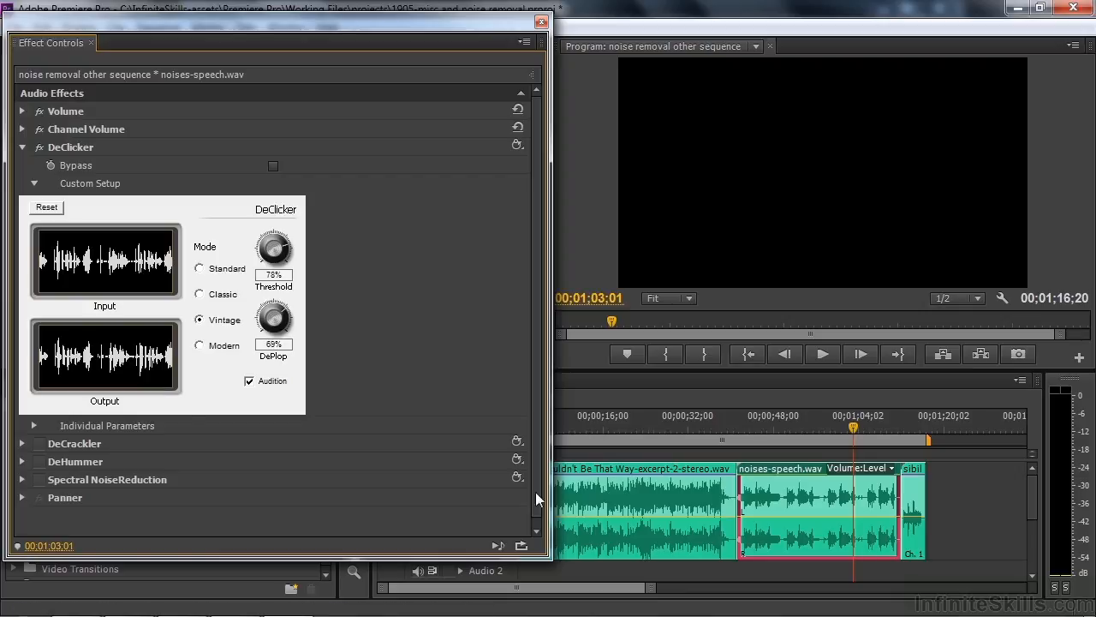
pyautogui.moveTo(853, 430); pyautogui.dragTo(826, 438)
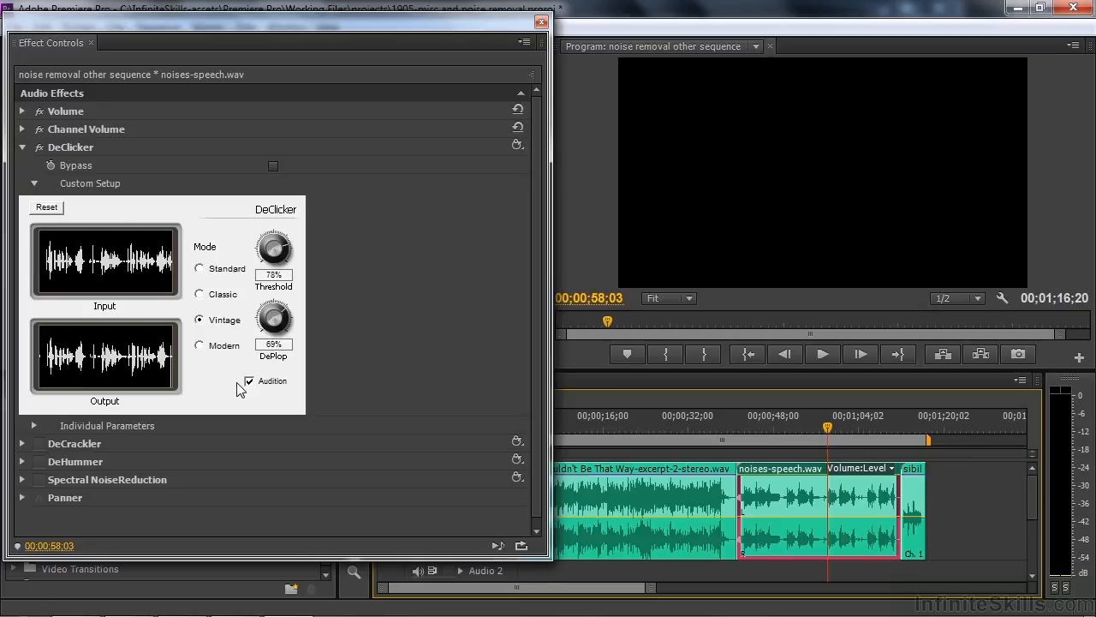
pyautogui.click(822, 354)
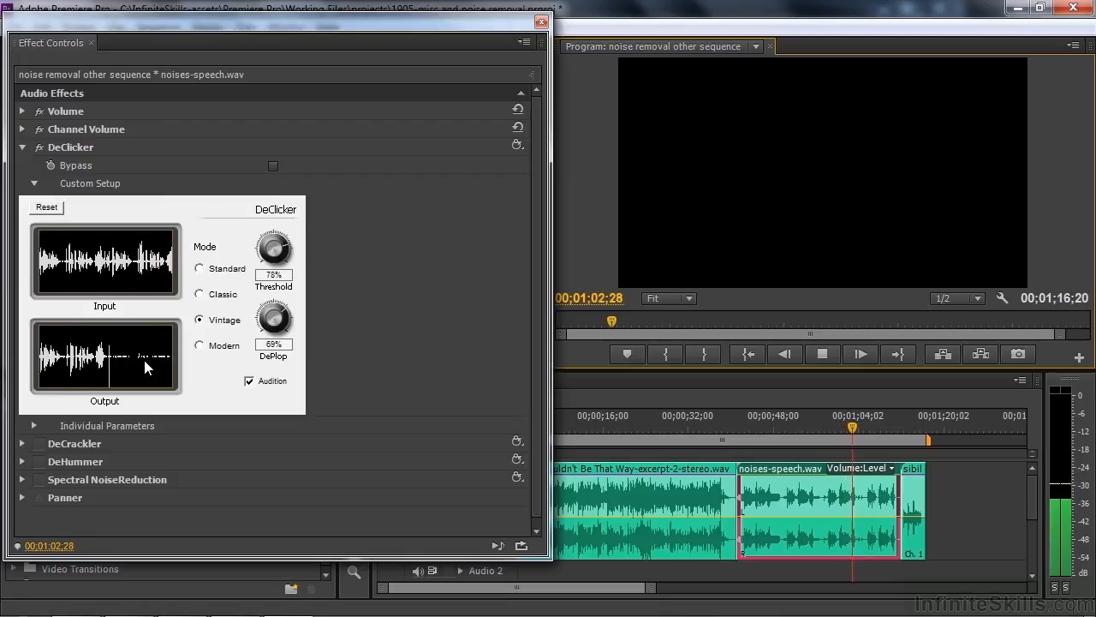
pyautogui.press('space')
pyautogui.click(250, 382)
# - Audition the speech from 00;00;59;02 with DeClicker in normal output
pyautogui.click(832, 425)
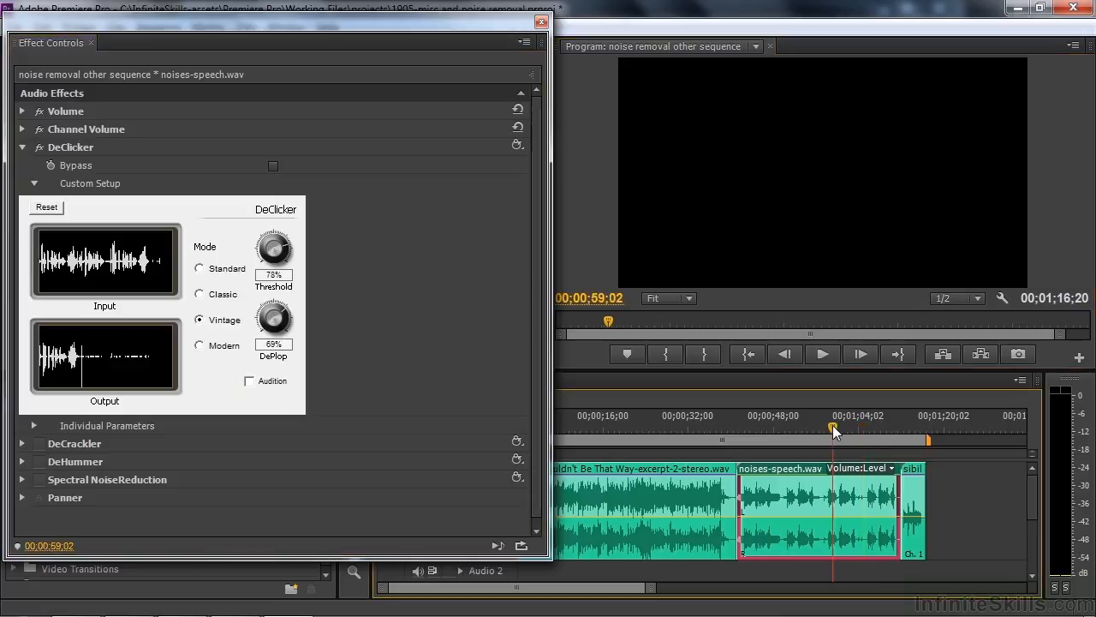
pyautogui.click(824, 361)
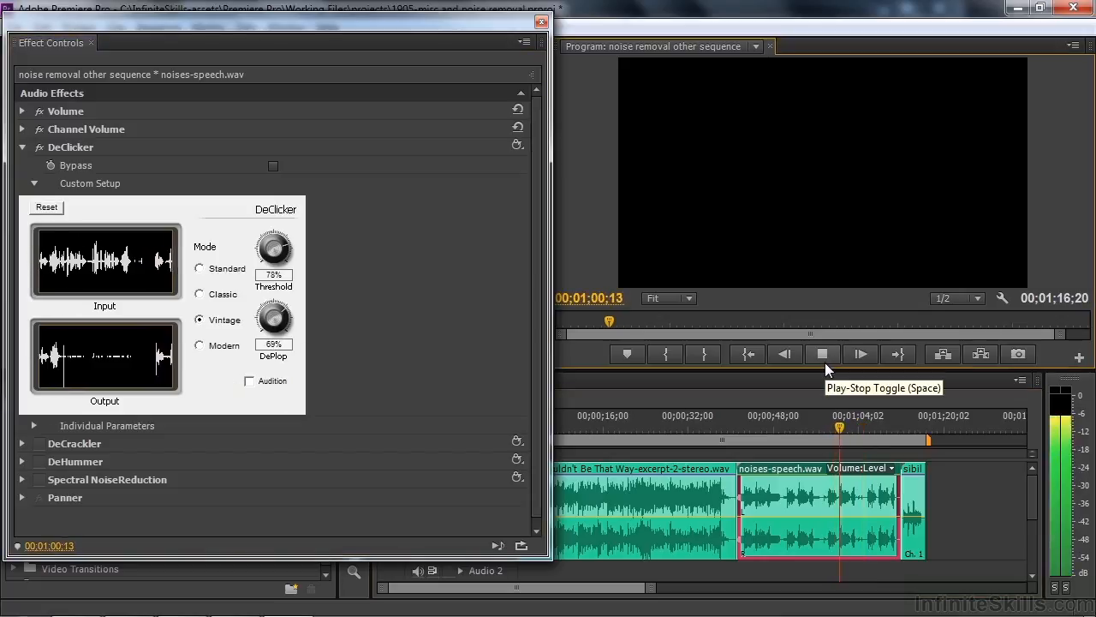
pyautogui.click(825, 358)
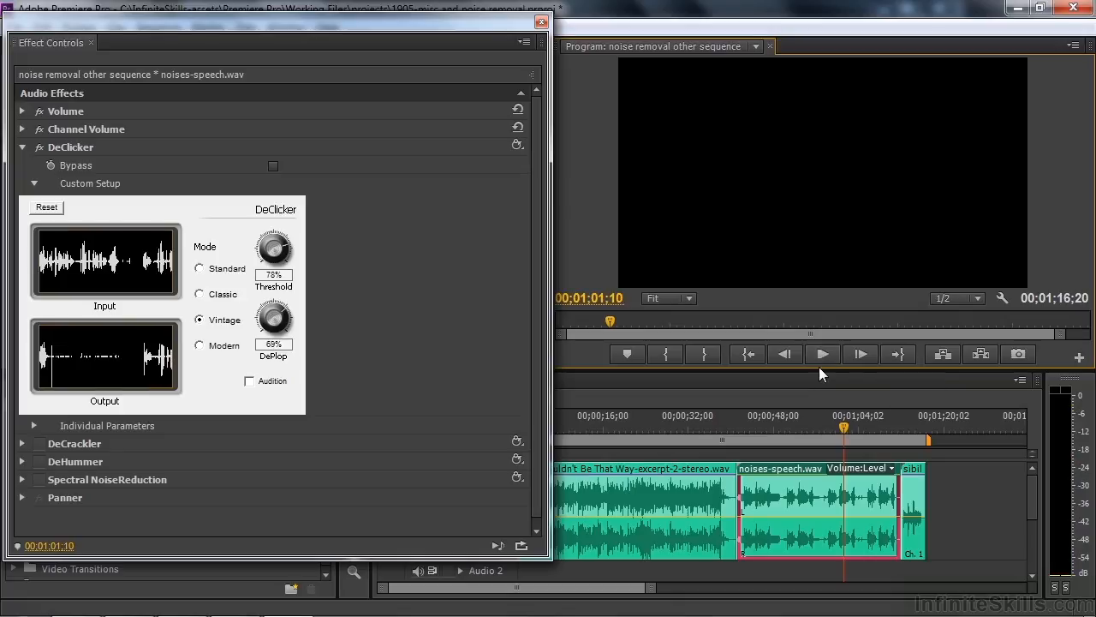
# - Replace DeClicker with DeCrackler as the active effect, audition the speech from 00;00;57;28, and turn DeCrackler off
pyautogui.click(23, 147)
pyautogui.click(22, 166)
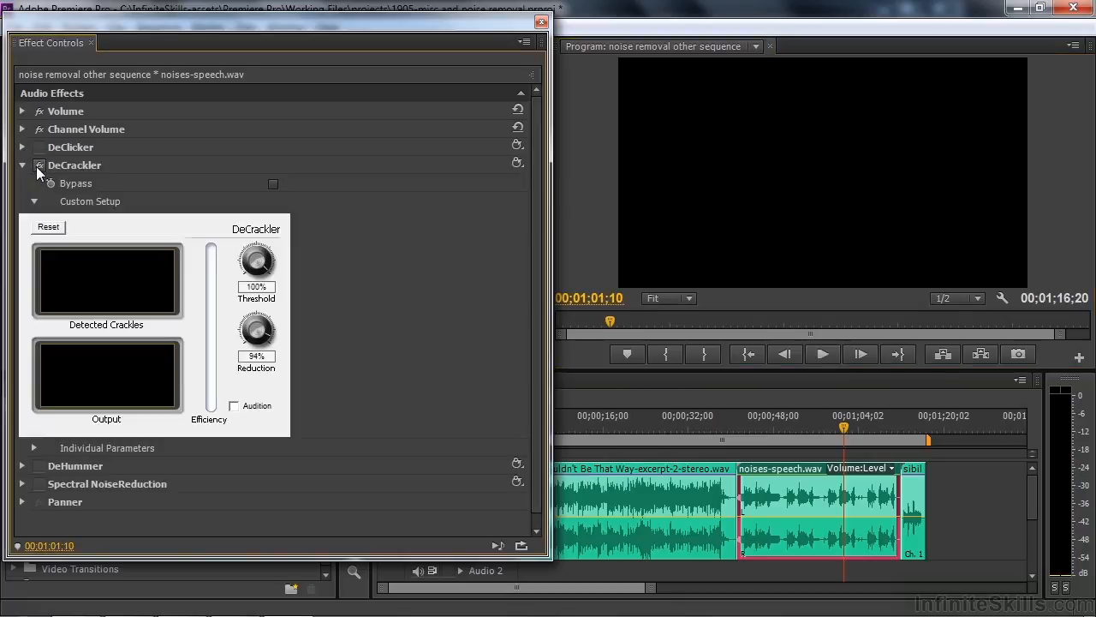
pyautogui.click(827, 428)
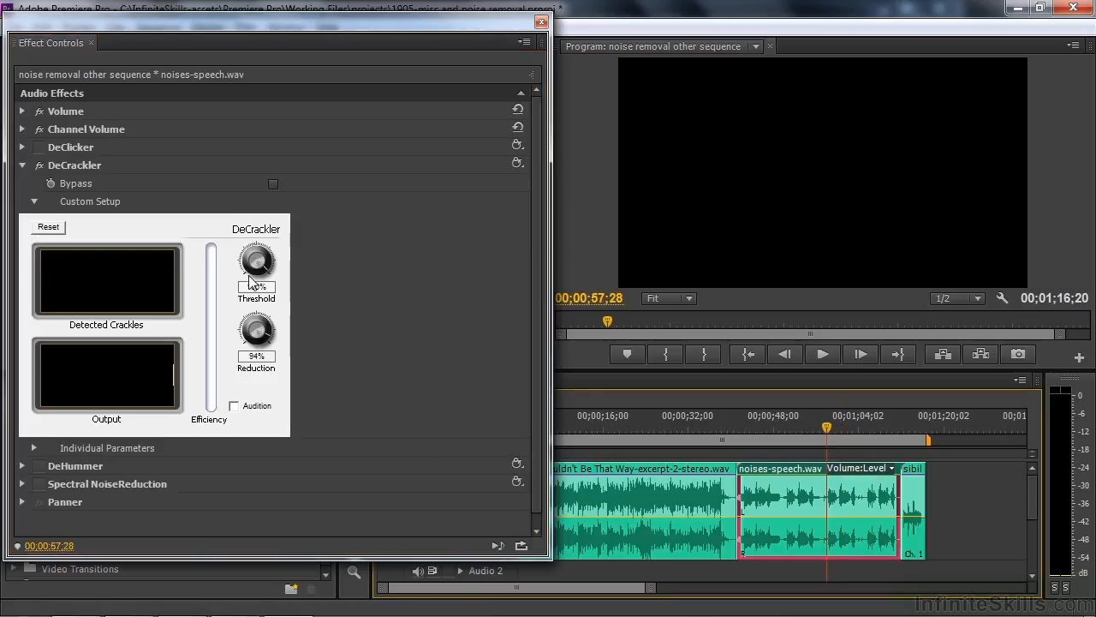
pyautogui.press('space')
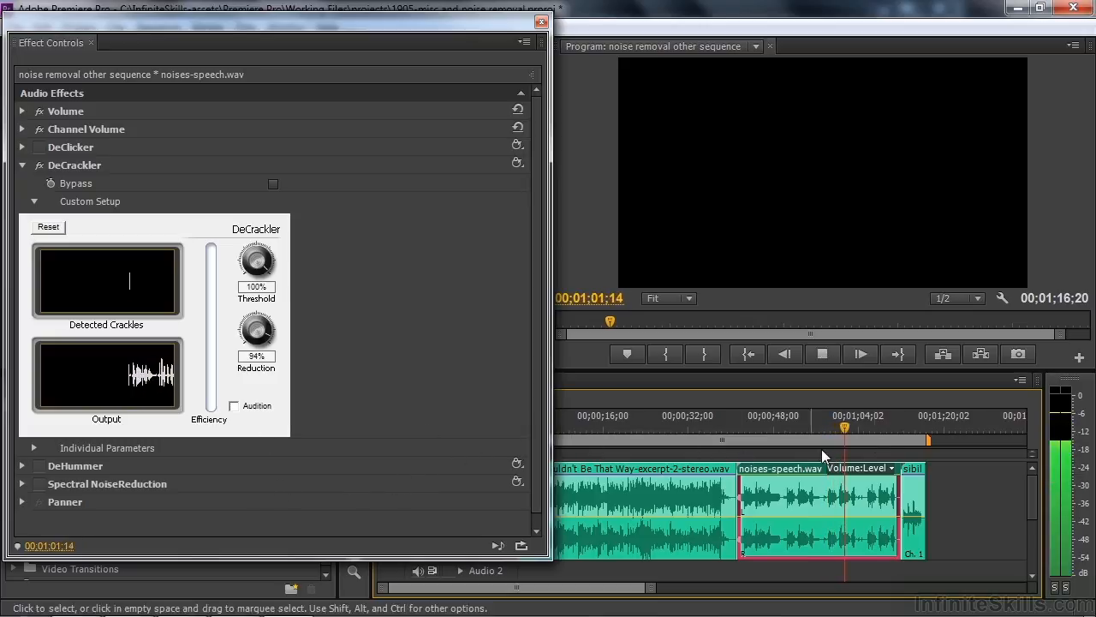
pyautogui.click(824, 354)
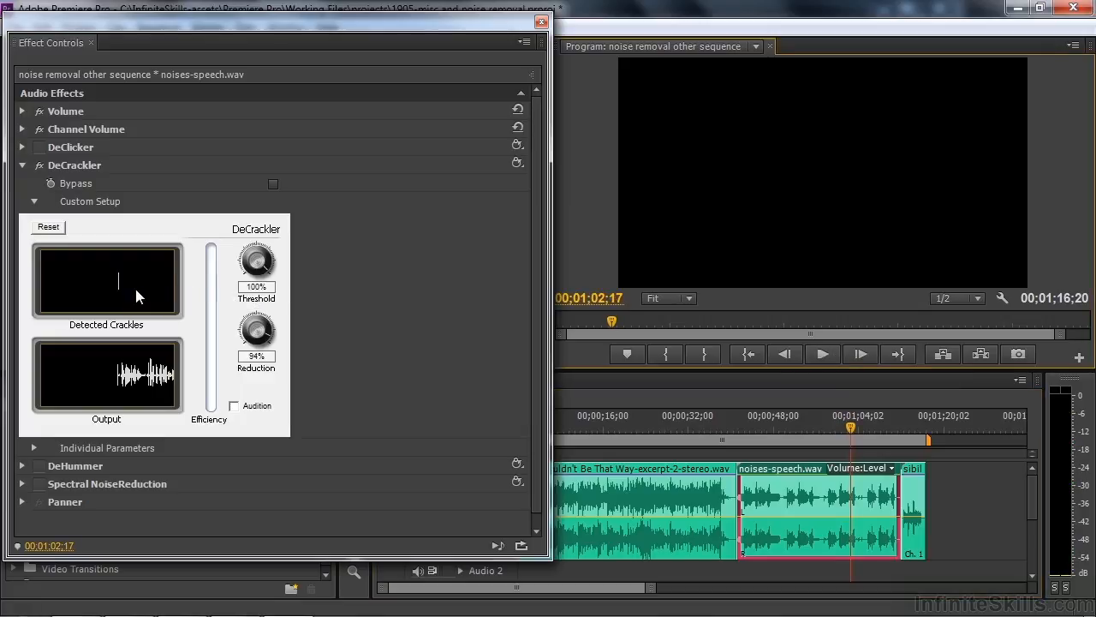
pyautogui.click(37, 165)
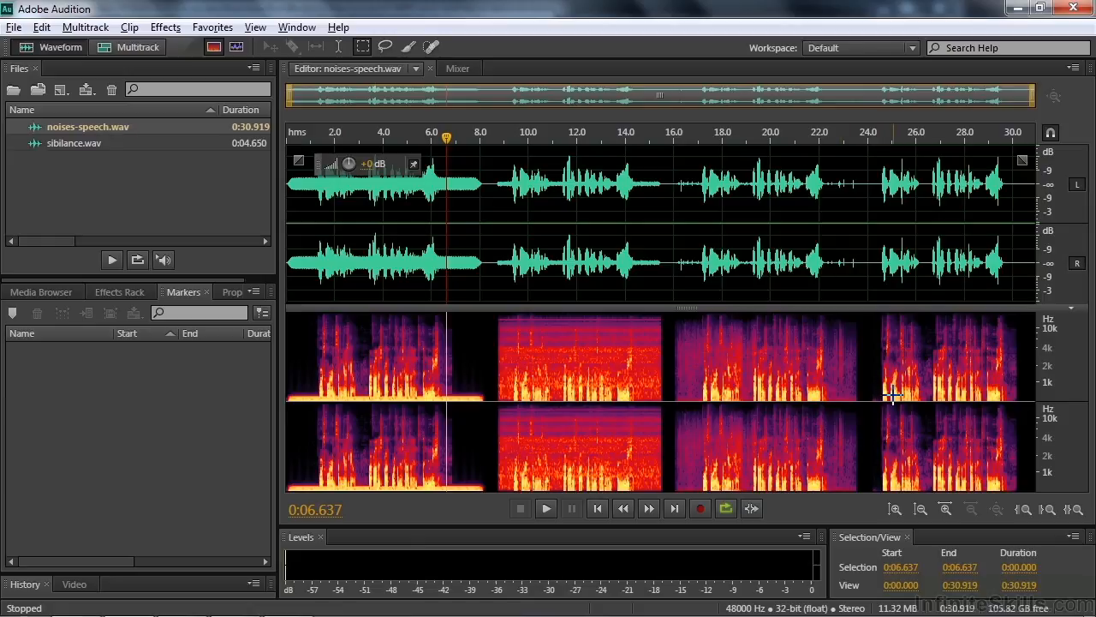
# - Select the click between 0:25.385 and 0:25.426 in the noises-speech.wav spectrogram and repair it with Auto Heal
pyautogui.click(914, 288)
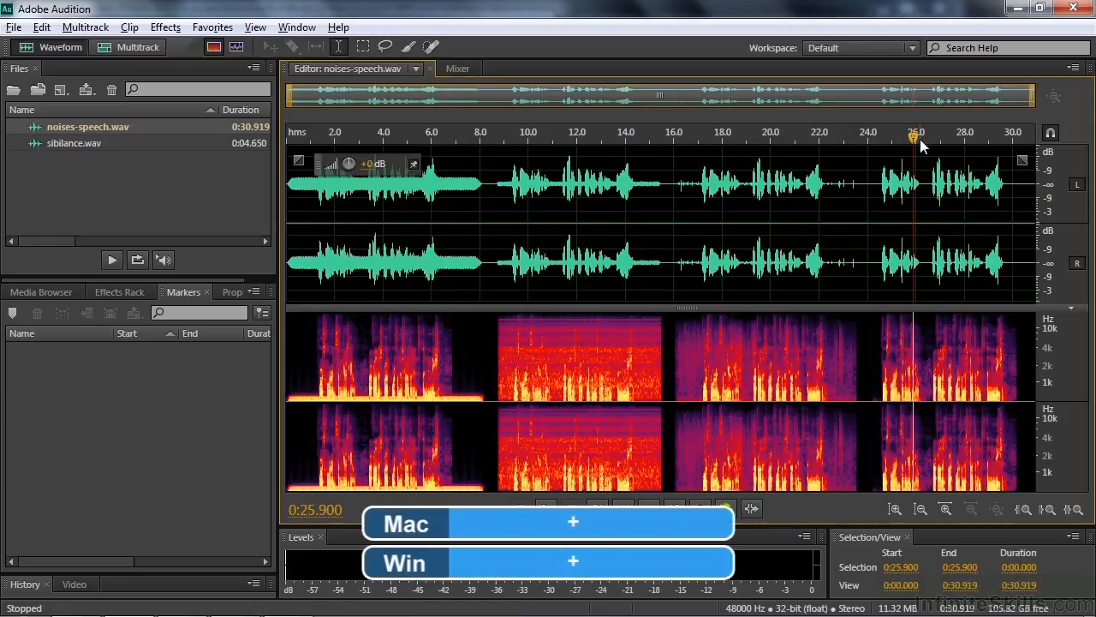
pyautogui.press('+')
pyautogui.press('+')
pyautogui.press('+')
pyautogui.press('+')
pyautogui.press('+')
pyautogui.press('+')
pyautogui.press('+')
pyautogui.press('+')
pyautogui.press('+')
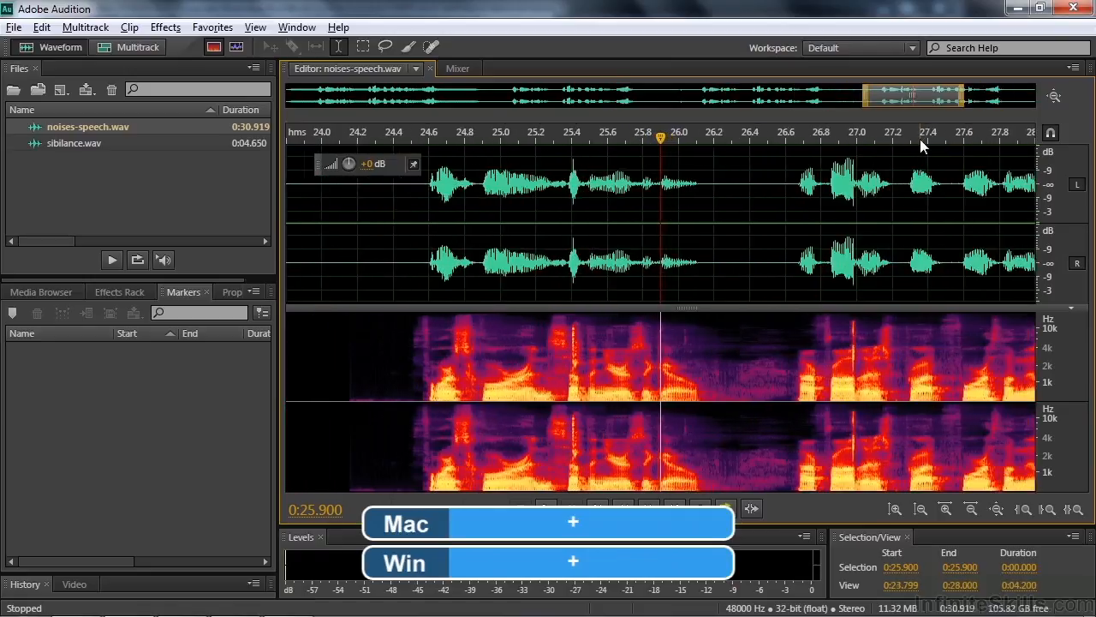
pyautogui.click(495, 319)
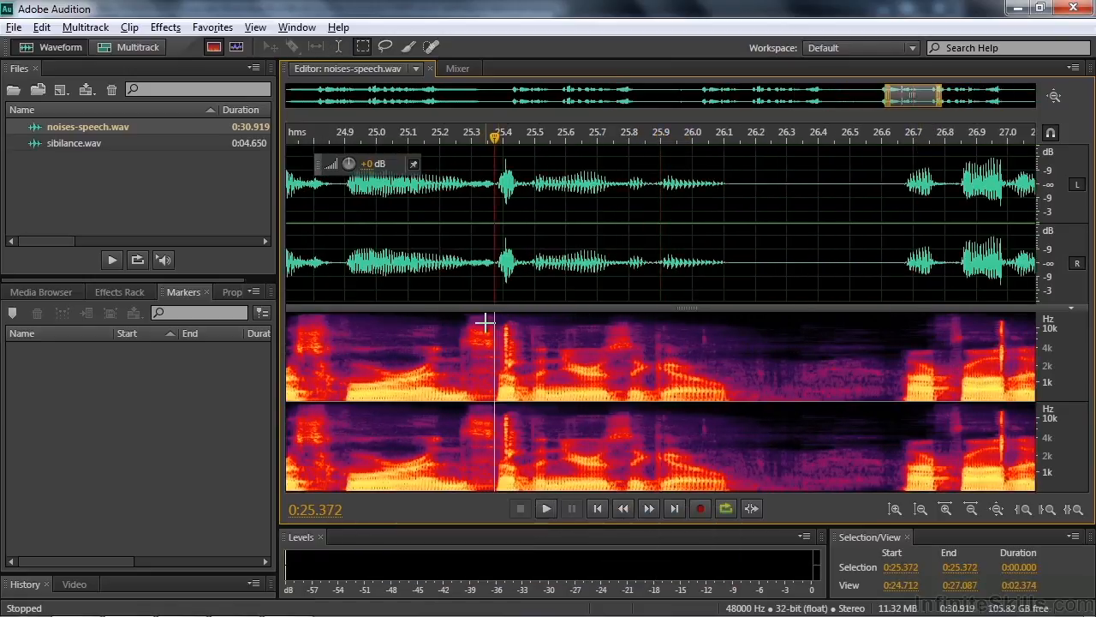
pyautogui.press('+')
pyautogui.press('+')
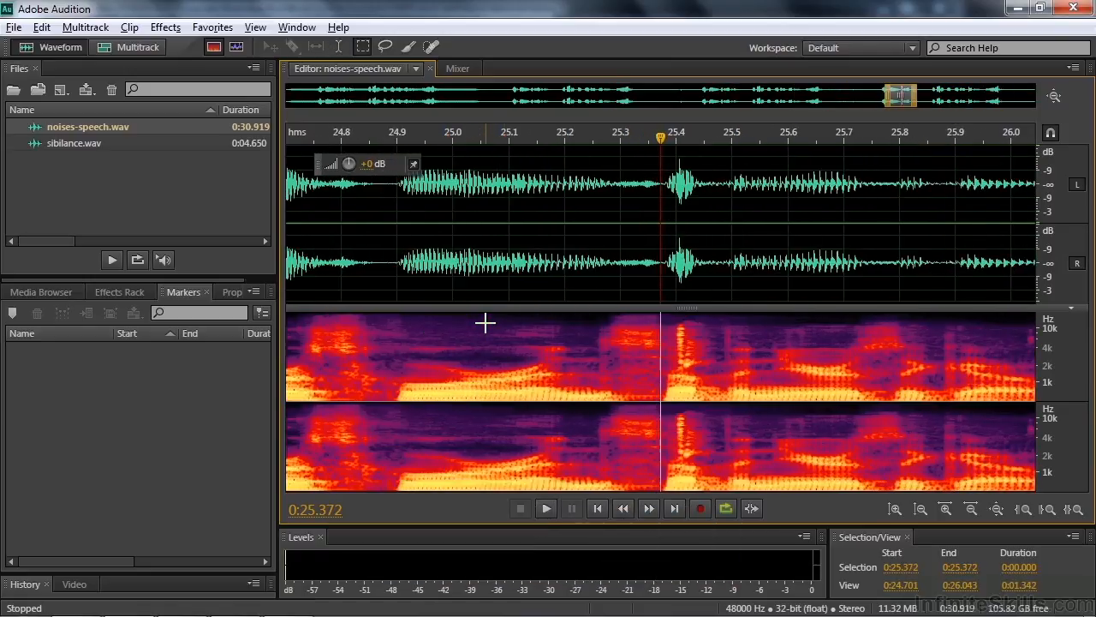
pyautogui.moveTo(667, 317); pyautogui.dragTo(692, 379)
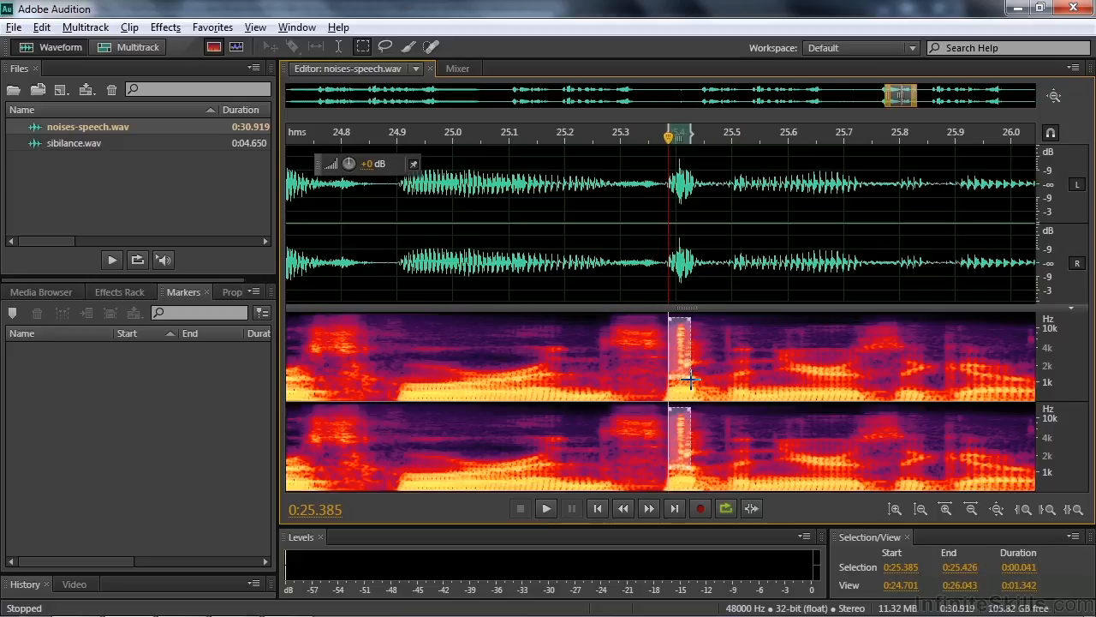
pyautogui.click(210, 27)
pyautogui.click(225, 43)
# - Play the repaired speech from 0:25.152 and continue listening through the following phrase
pyautogui.click(517, 349)
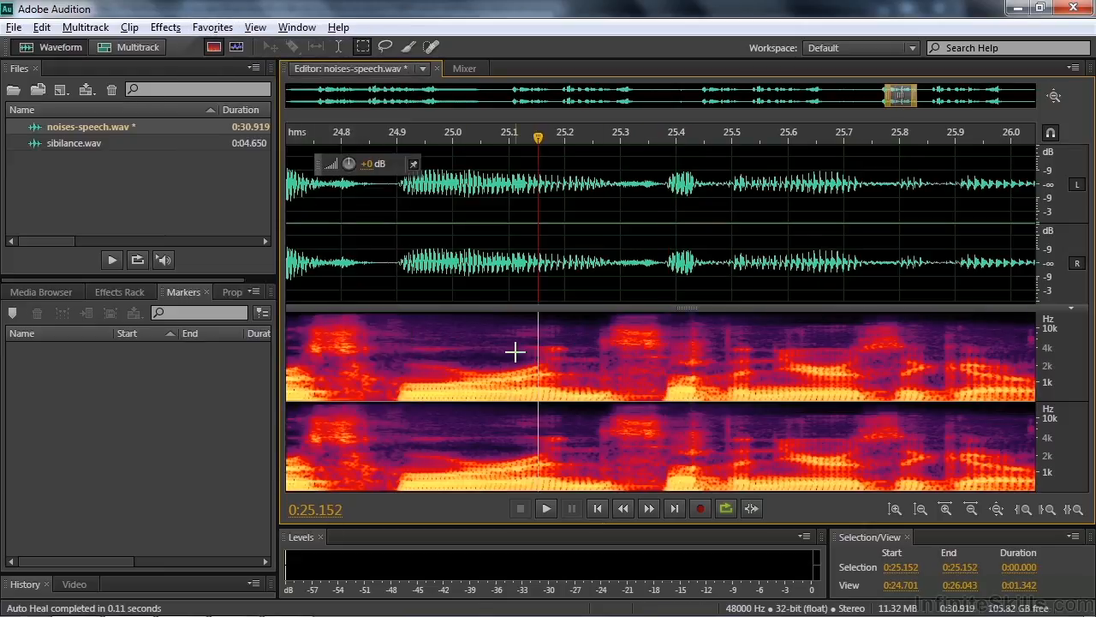
pyautogui.press('space')
pyautogui.press('space')
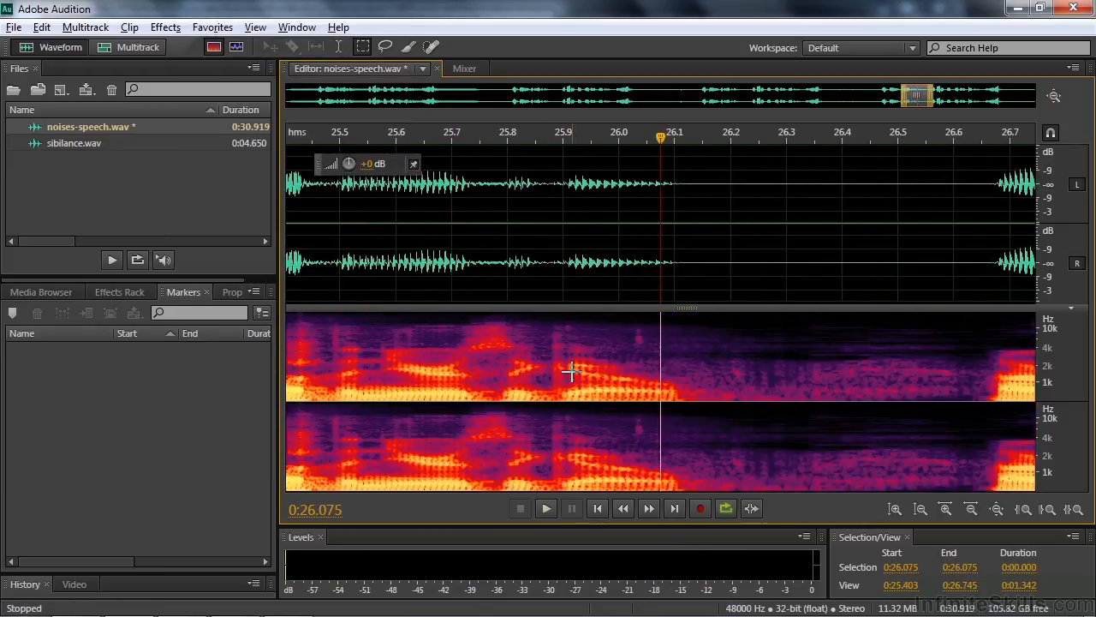
pyautogui.press('space')
pyautogui.press('space')
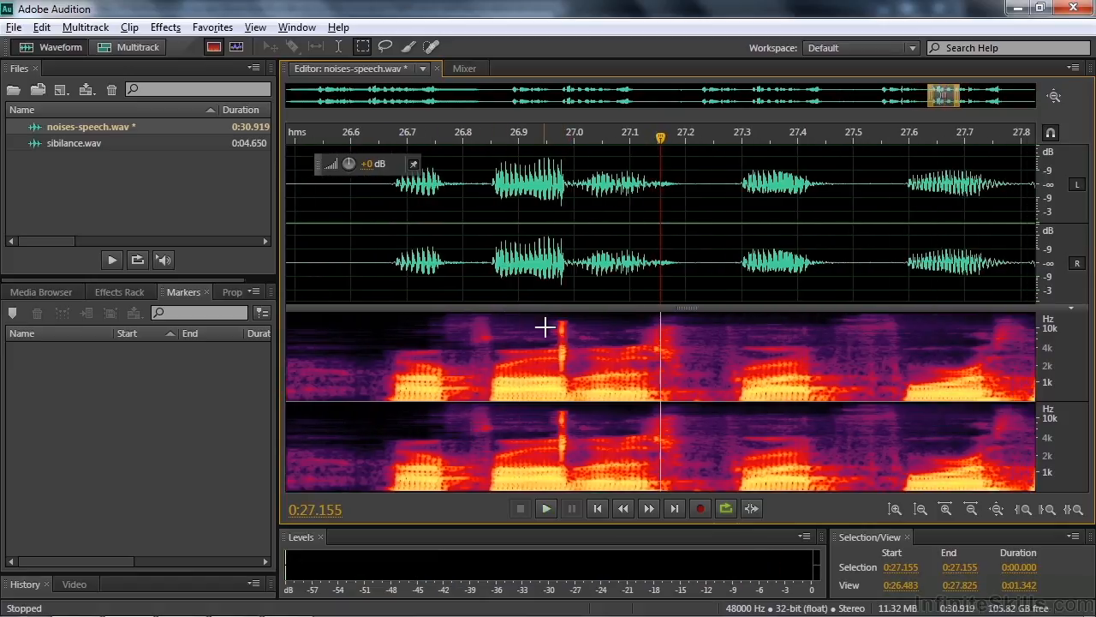
# - Repair the click between 0:26.953 and 0:27.000 with Auto Heal and play the speech around it
pyautogui.moveTo(549, 315); pyautogui.dragTo(577, 381)
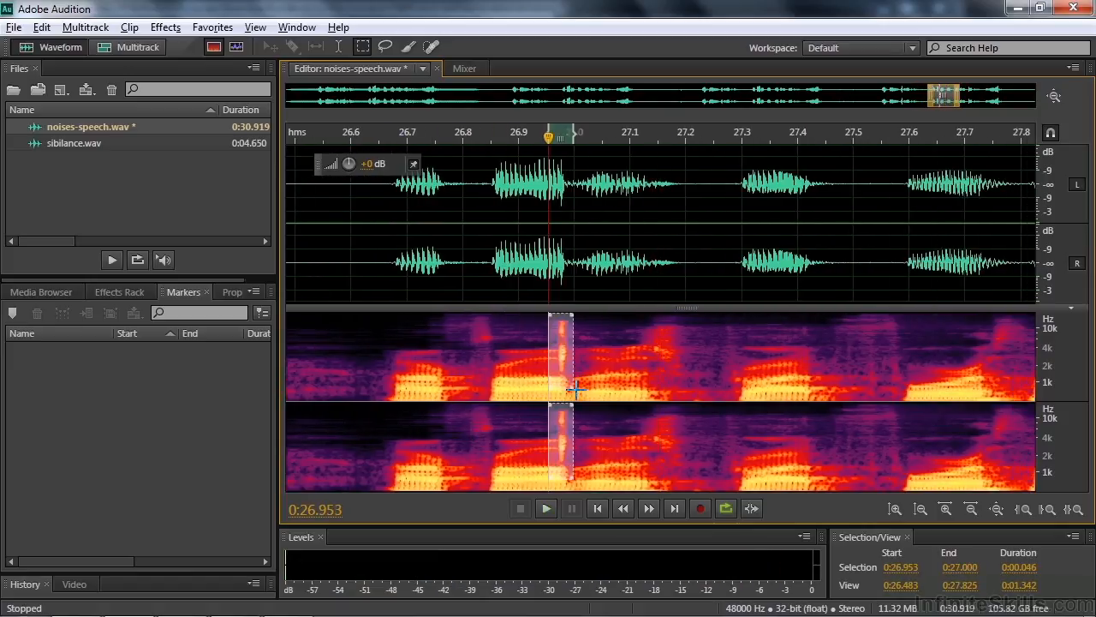
pyautogui.click(213, 27)
pyautogui.click(222, 47)
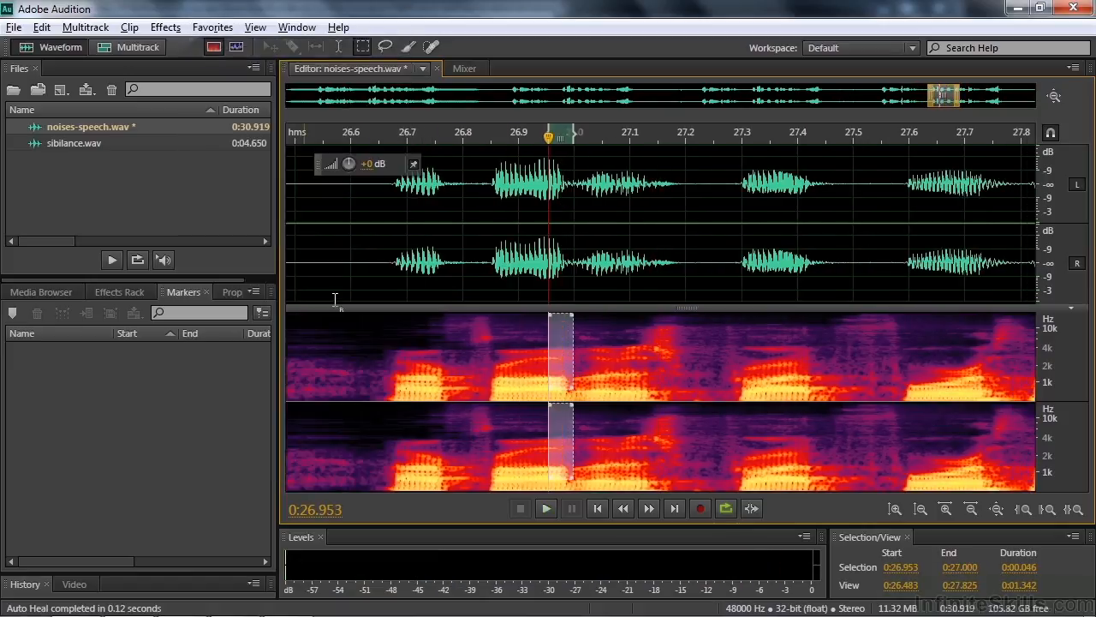
pyautogui.click(367, 362)
pyautogui.press('space')
pyautogui.press('space')
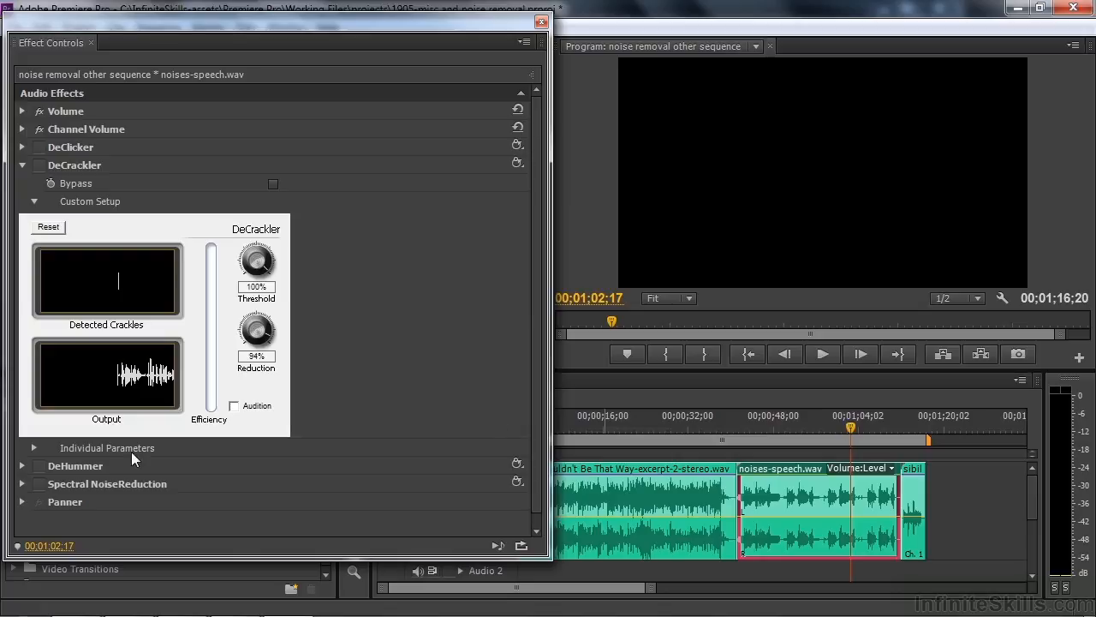
# - Turn on Spectral NoiseReduction for the noises-speech clip, show its spectral display, and play the clip from its beginning
pyautogui.click(44, 485)
pyautogui.click(23, 483)
pyautogui.moveTo(543, 252); pyautogui.dragTo(531, 436)
pyautogui.click(741, 425)
pyautogui.press('space')
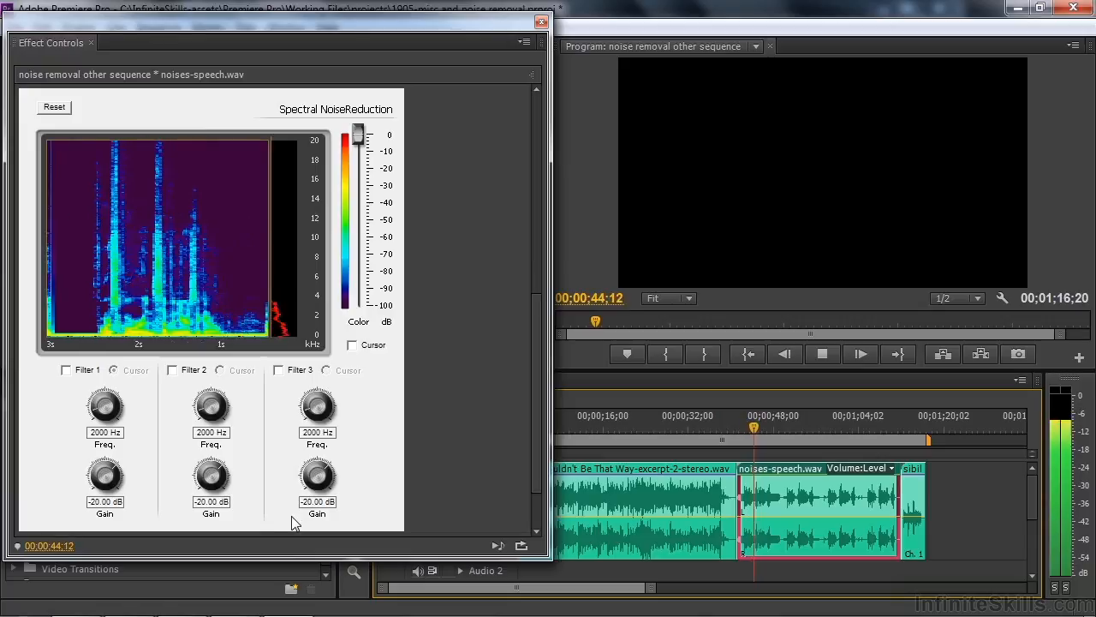
pyautogui.press('space')
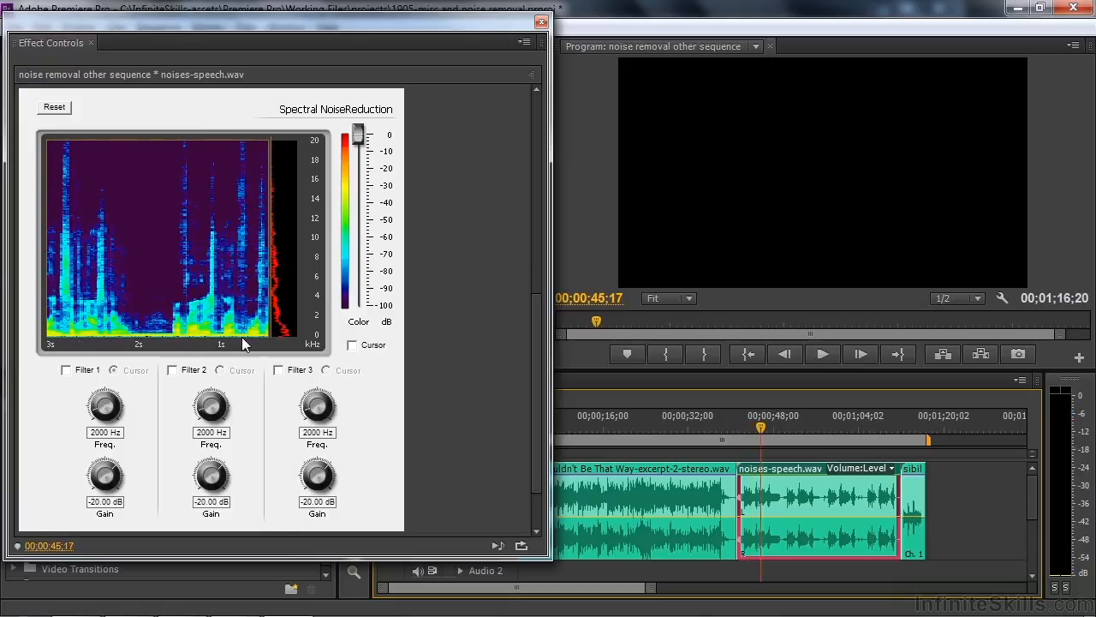
# - Enable Filter 1 of Spectral NoiseReduction at 60 Hz with -60 dB gain and audition the humming speech
pyautogui.click(66, 370)
pyautogui.click(104, 432)
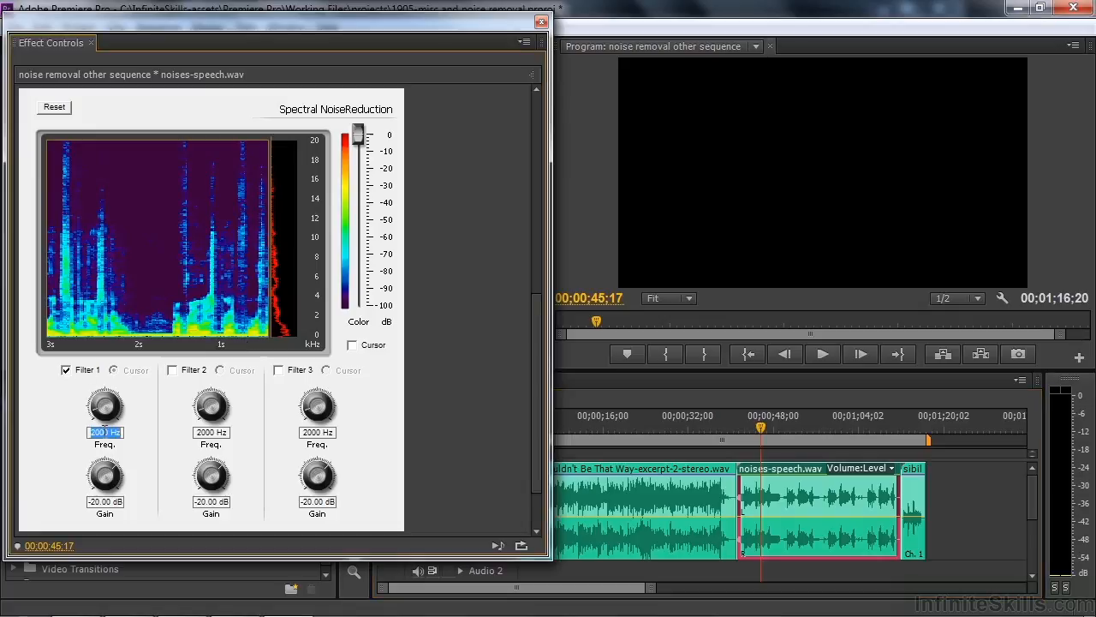
pyautogui.write('6')
pyautogui.press('Return')
pyautogui.click(745, 431)
pyautogui.click(822, 354)
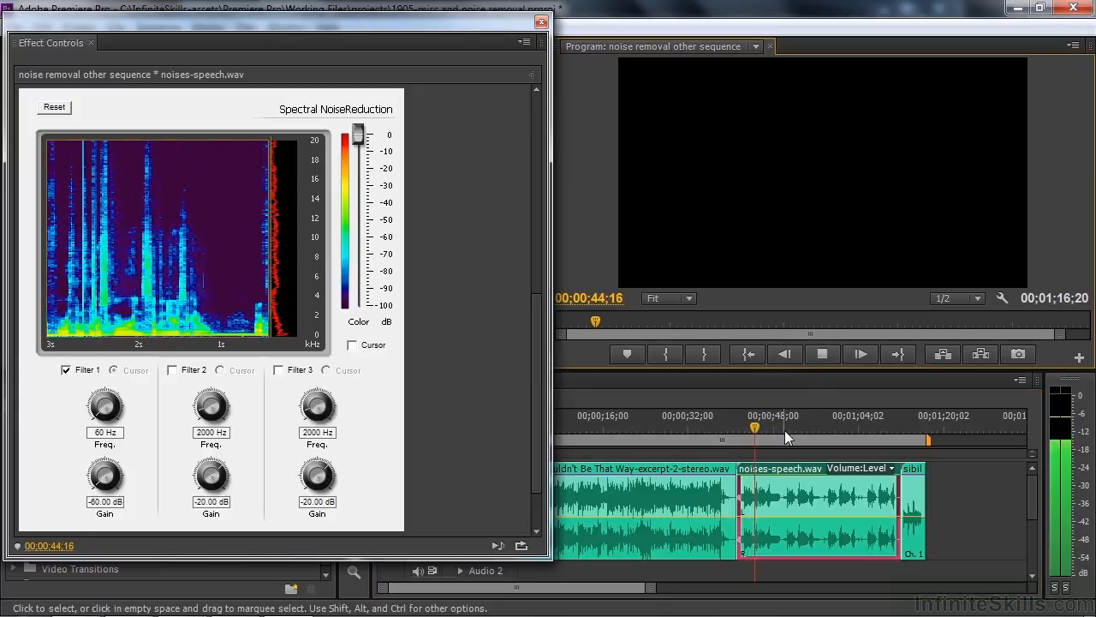
pyautogui.click(822, 354)
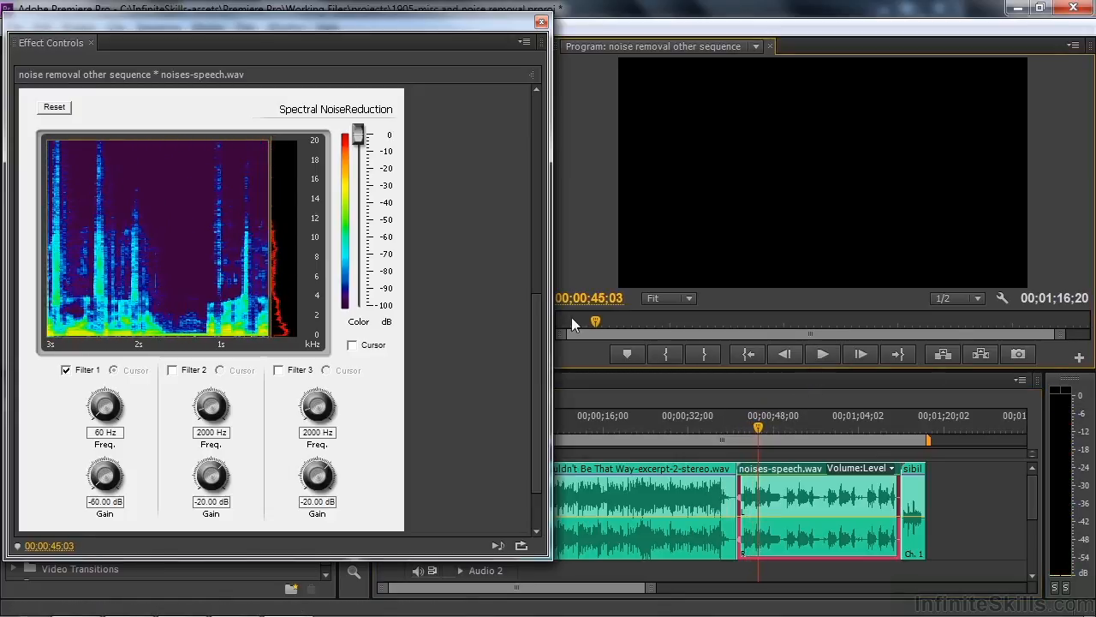
# - Enable Filter 2 of Spectral NoiseReduction, set its frequency to 60 Hz, and play the speech from the clip's start
pyautogui.click(173, 370)
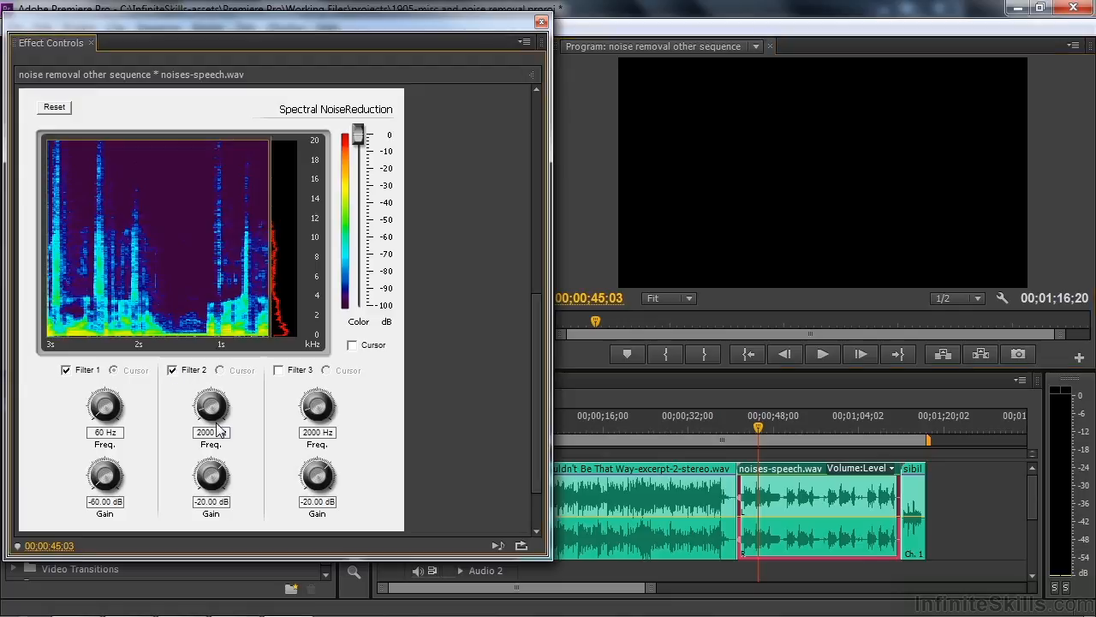
pyautogui.click(212, 432)
pyautogui.write('60')
pyautogui.press('Return')
pyautogui.click(822, 354)
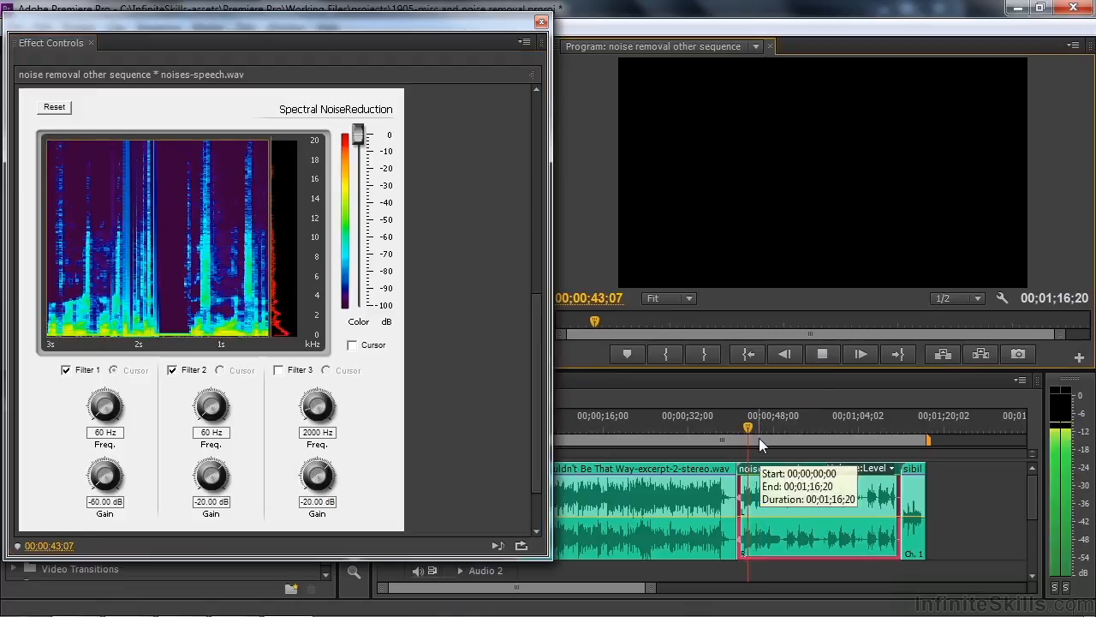
pyautogui.click(825, 353)
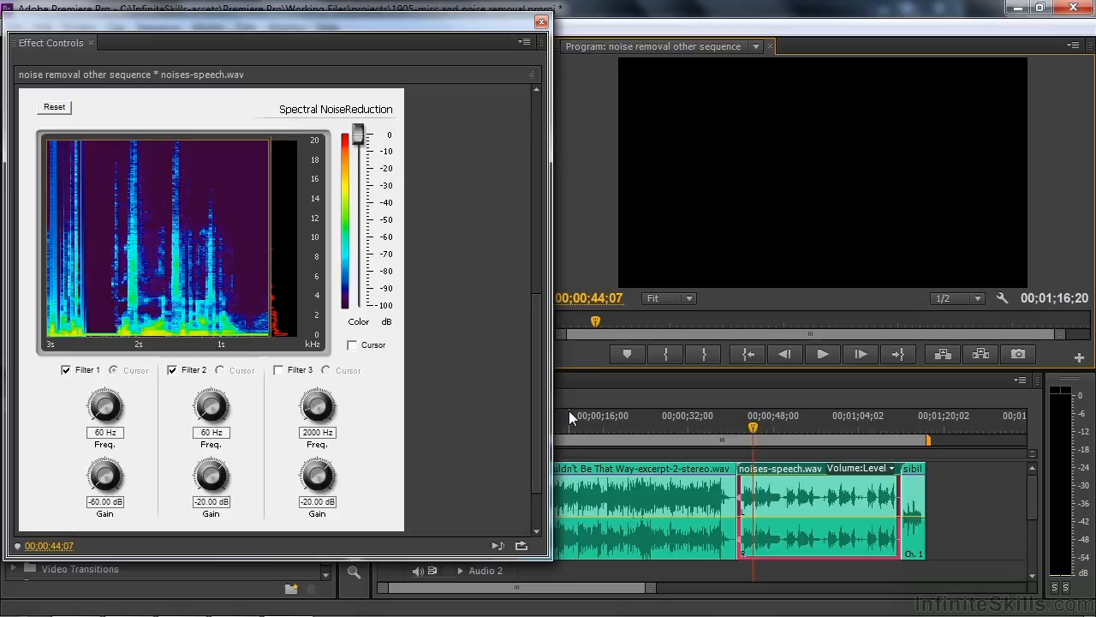
# - Turn on DeEsser for the sibilance.wav clip and play it from 00;01;12;19
pyautogui.click(914, 501)
pyautogui.click(905, 426)
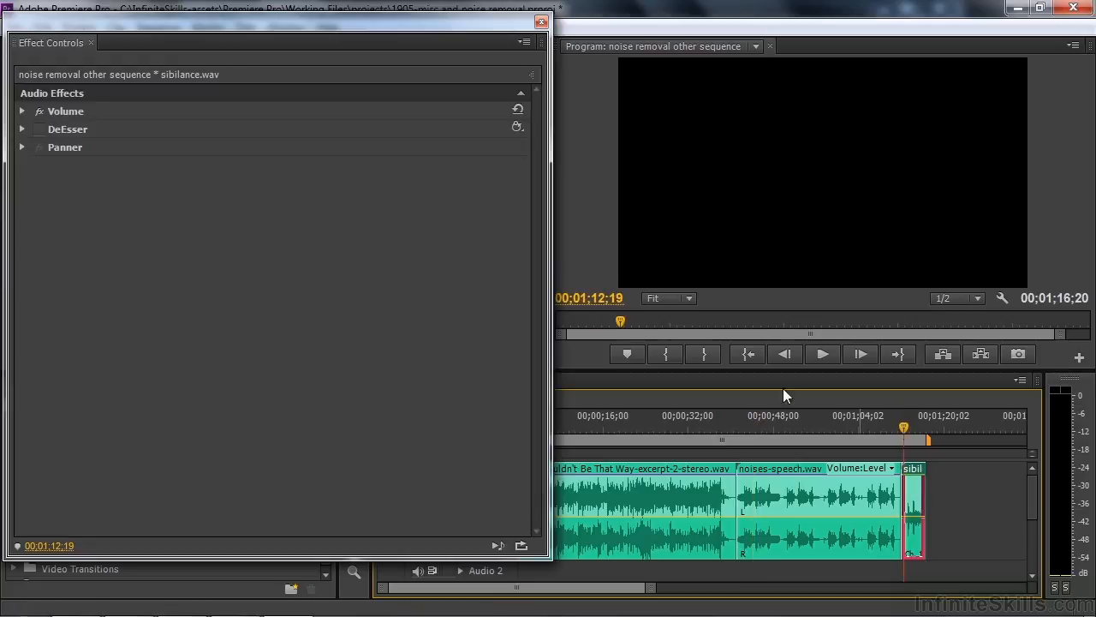
pyautogui.click(42, 129)
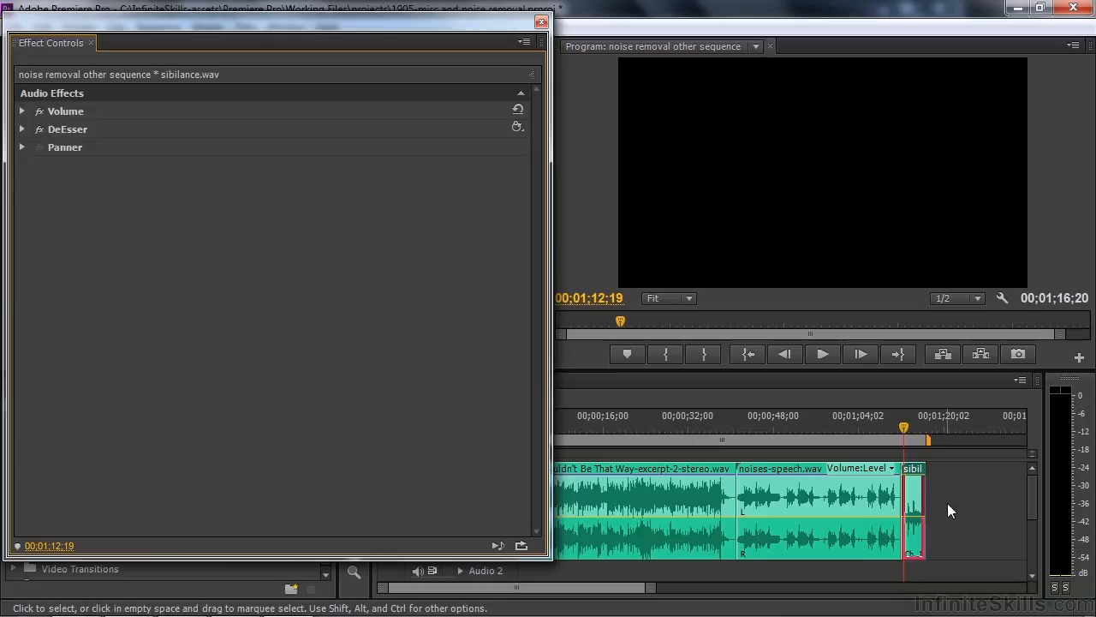
pyautogui.press('space')
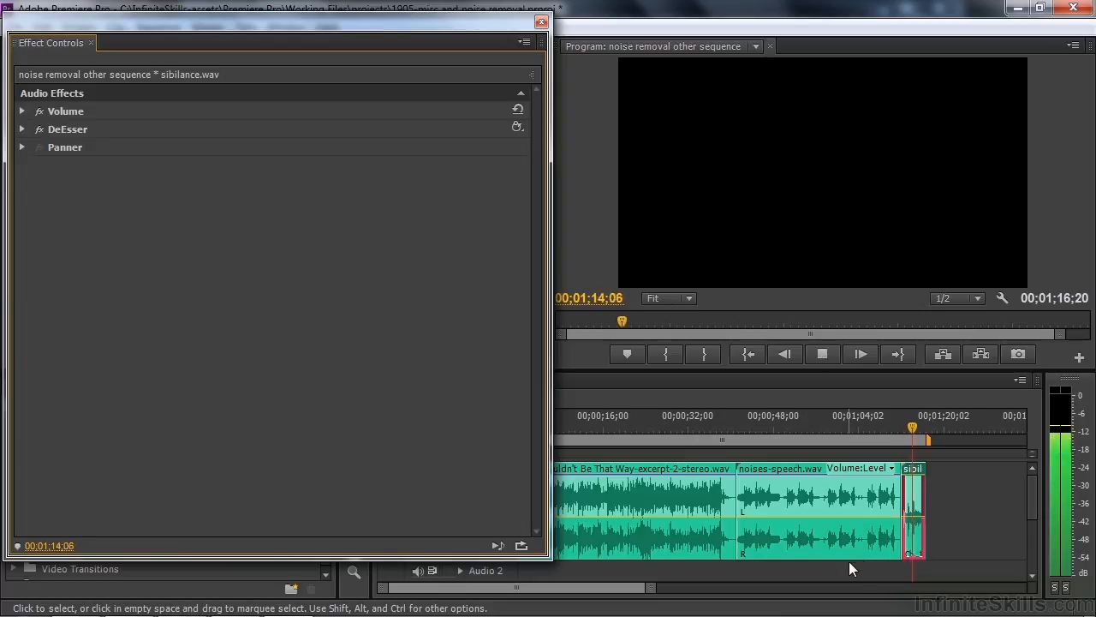
pyautogui.press('space')
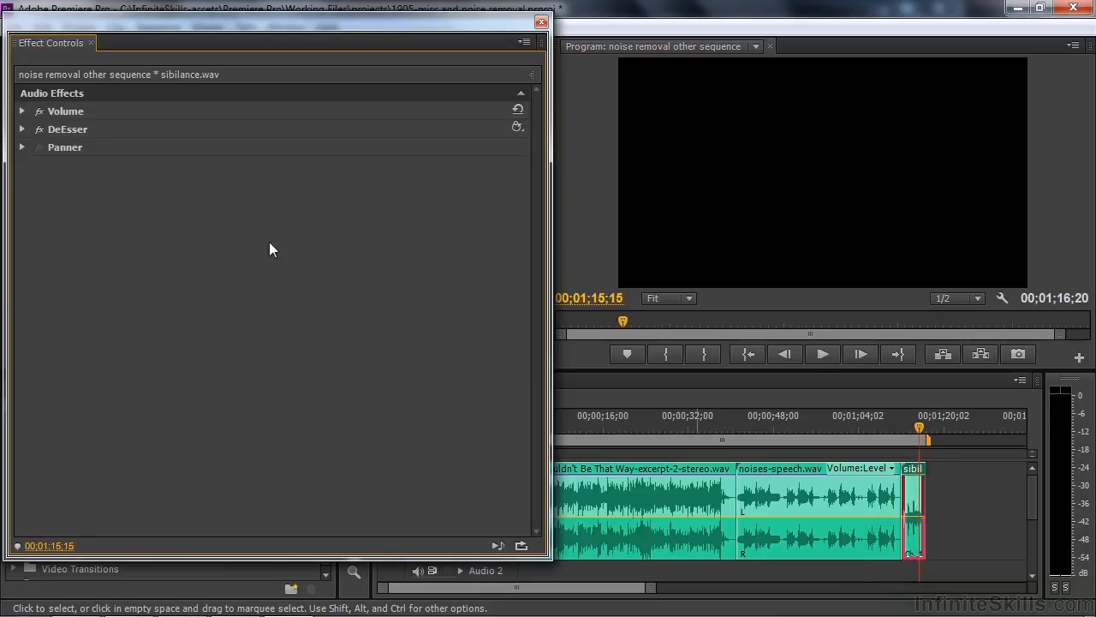
# - Show DeEsser's custom setup and play the sibilance clip from its beginning to watch the gain reduction
pyautogui.click(22, 130)
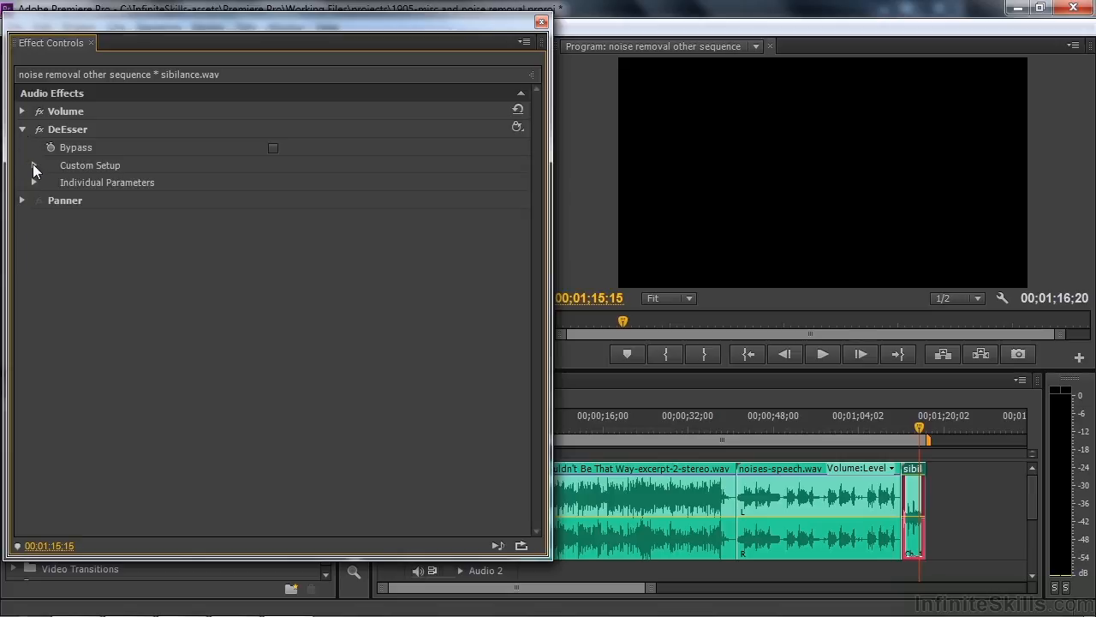
pyautogui.click(34, 165)
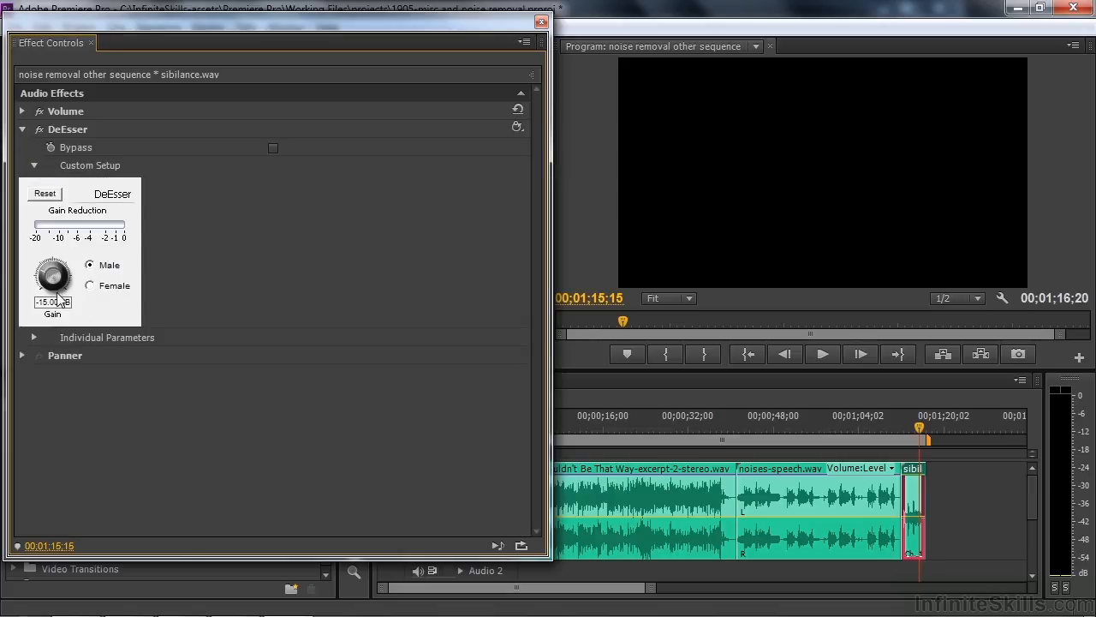
pyautogui.click(901, 420)
pyautogui.press('space')
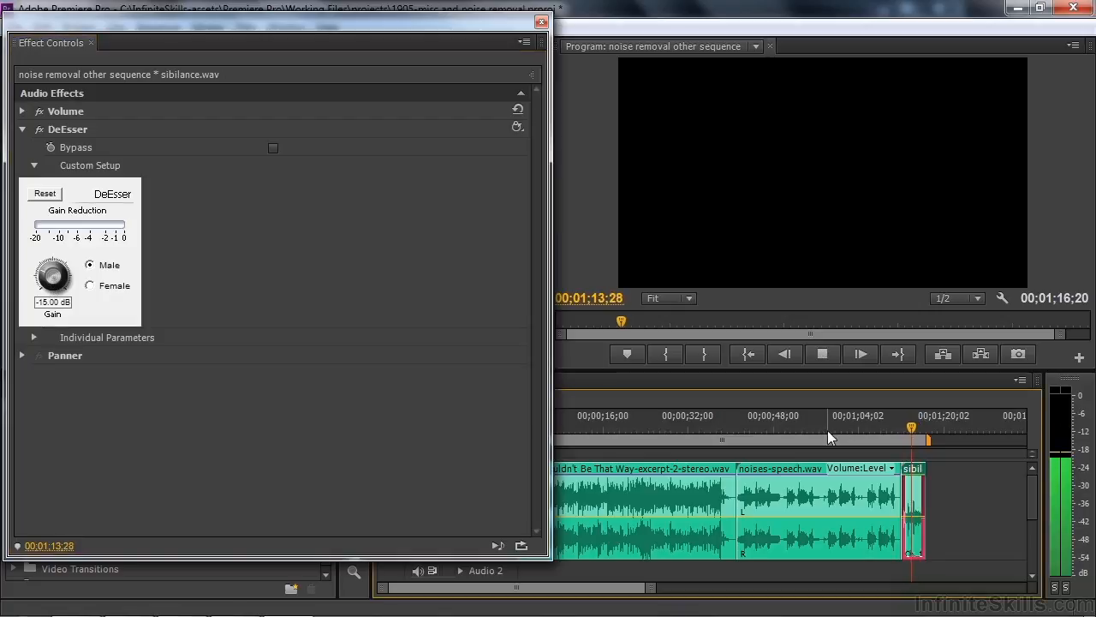
pyautogui.press('space')
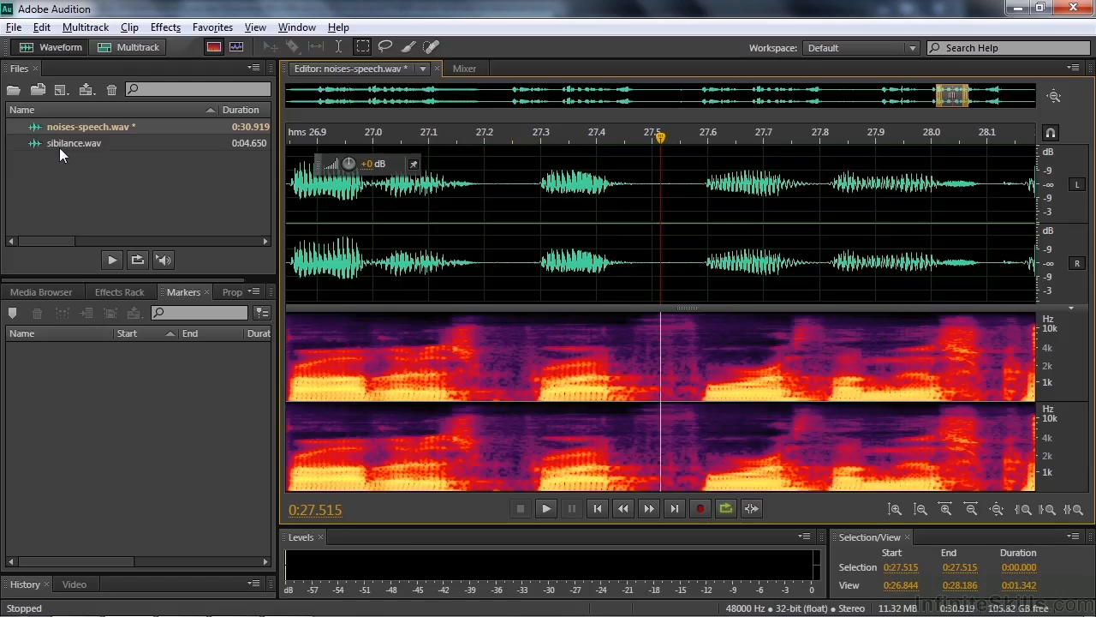
# - Open sibilance.wav in the Audition editor and bring up the DeEsser effect for it
pyautogui.doubleClick(54, 144)
pyautogui.click(167, 27)
pyautogui.moveTo(240, 240)
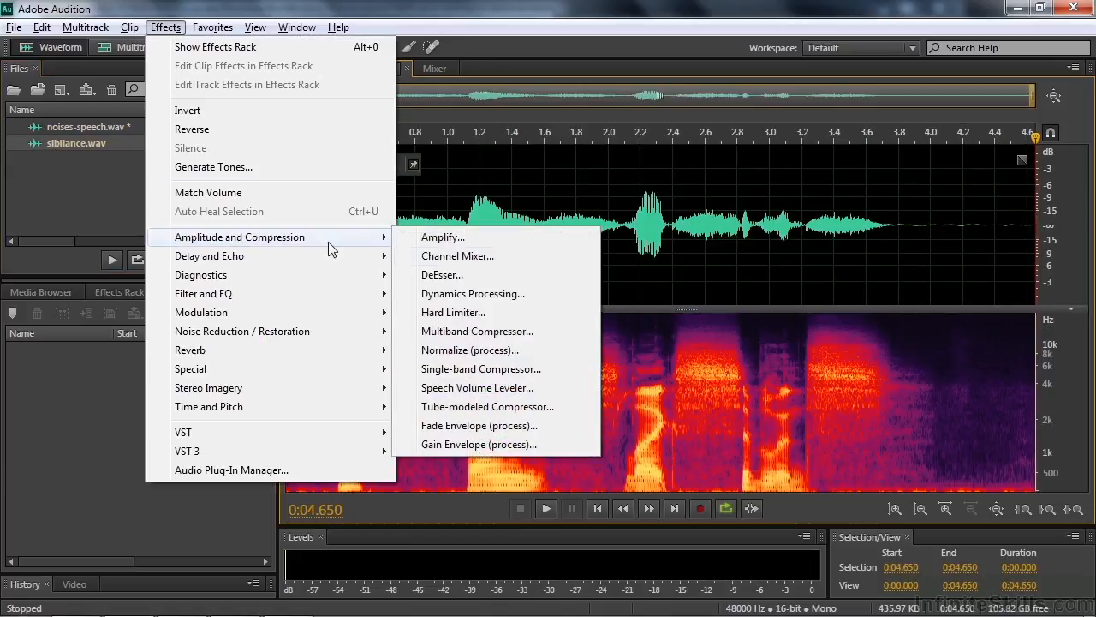
pyautogui.click(455, 275)
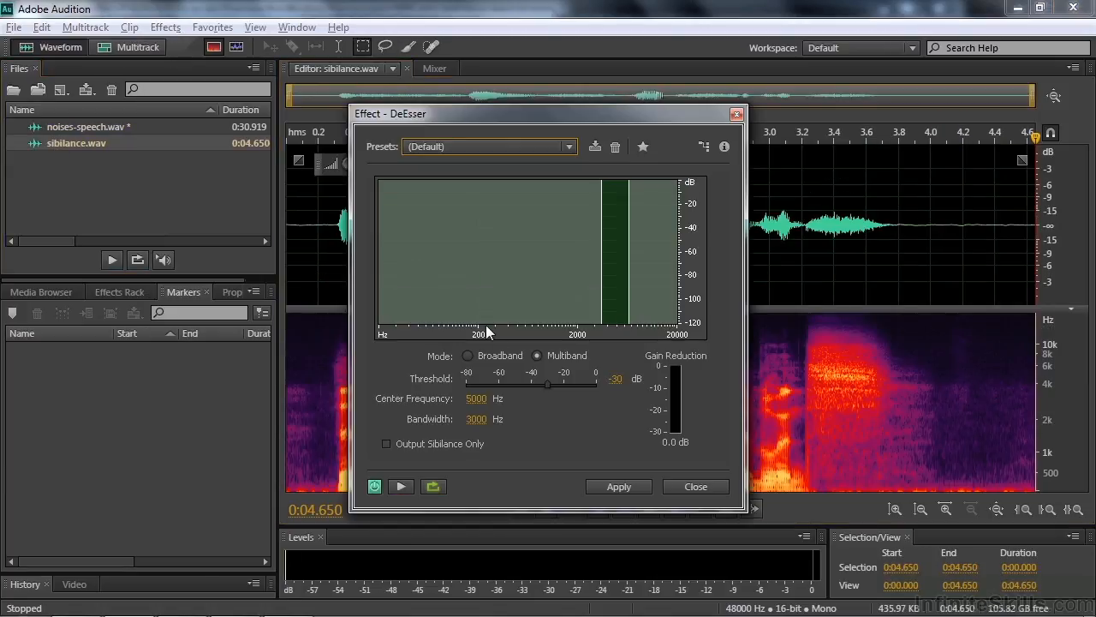
# - Preview DeEsser with a -57 dB threshold, 3618 Hz center frequency and 5709 Hz bandwidth, and close it without applying
pyautogui.press('space')
pyautogui.moveTo(547, 385); pyautogui.dragTo(501, 388)
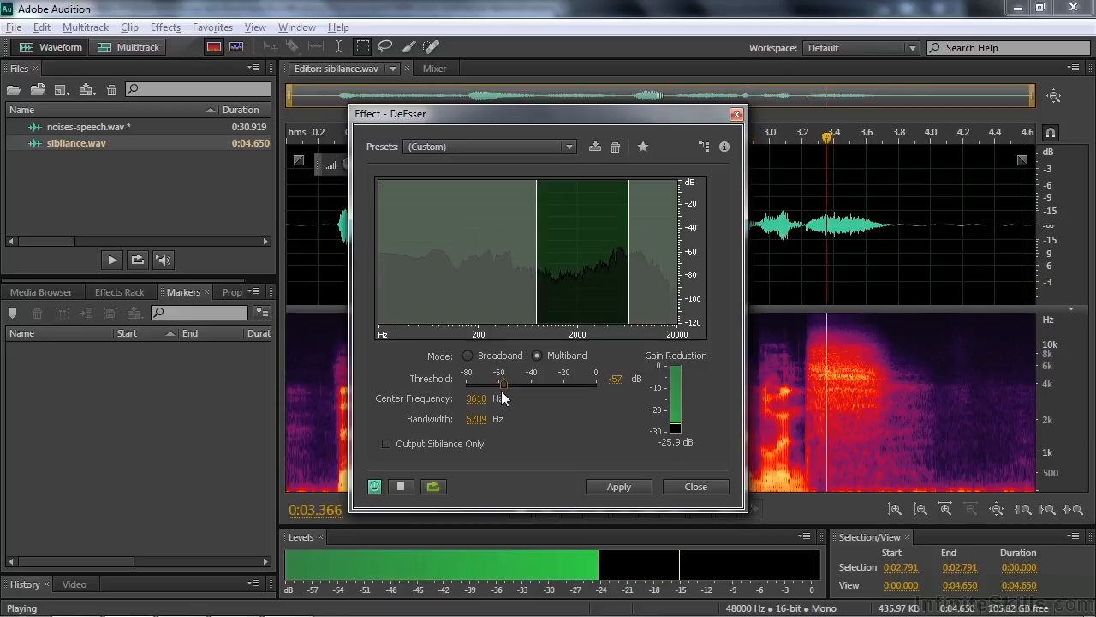
pyautogui.press('space')
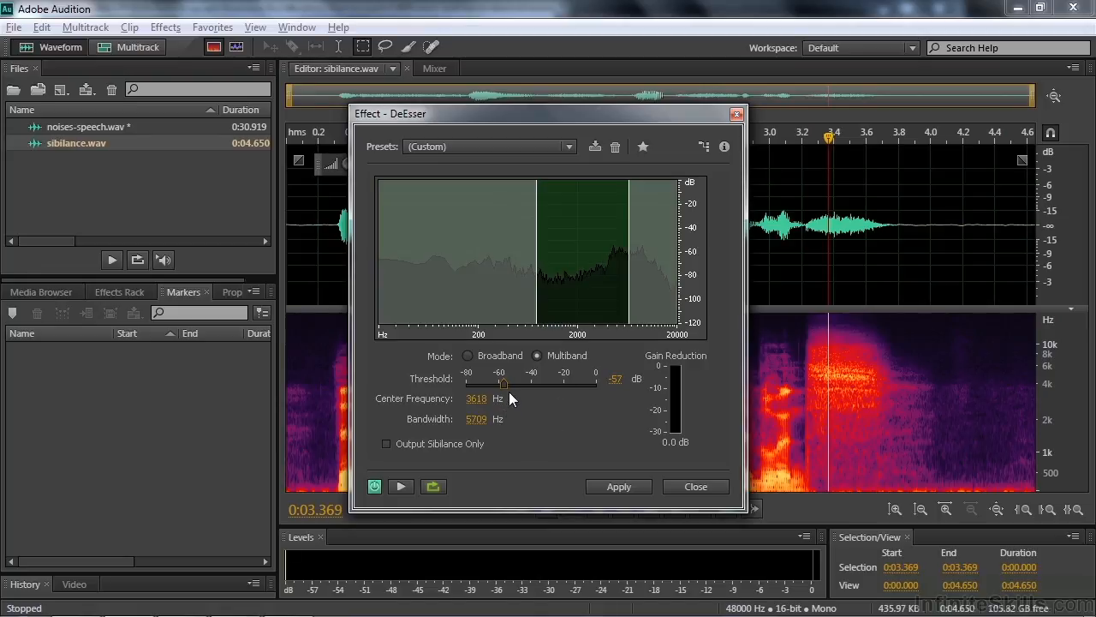
pyautogui.press('space')
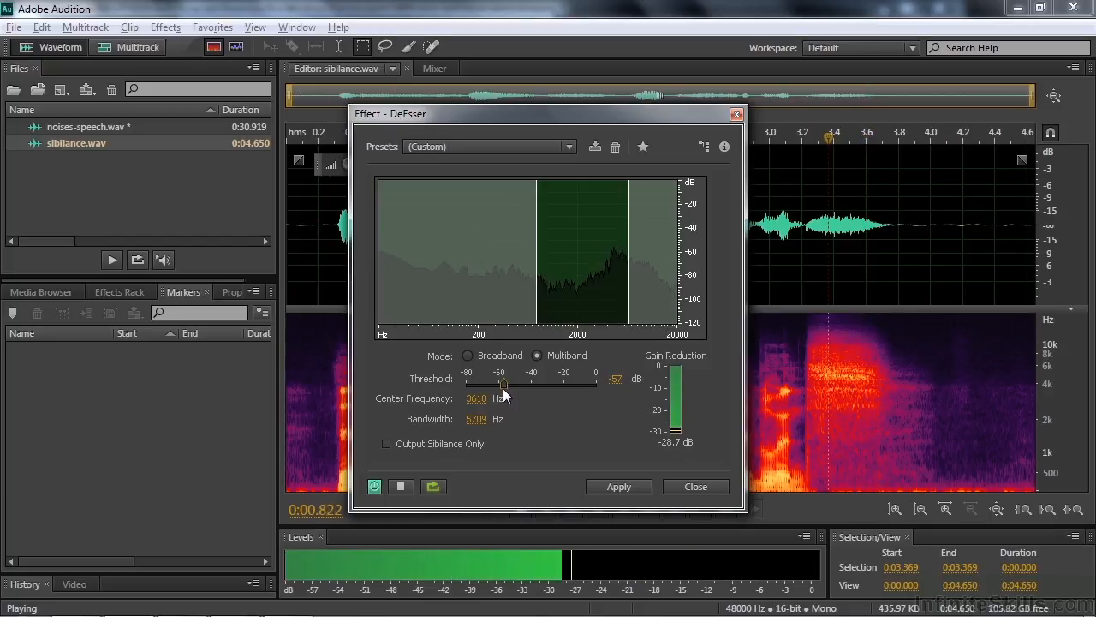
pyautogui.press('space')
pyautogui.click(696, 486)
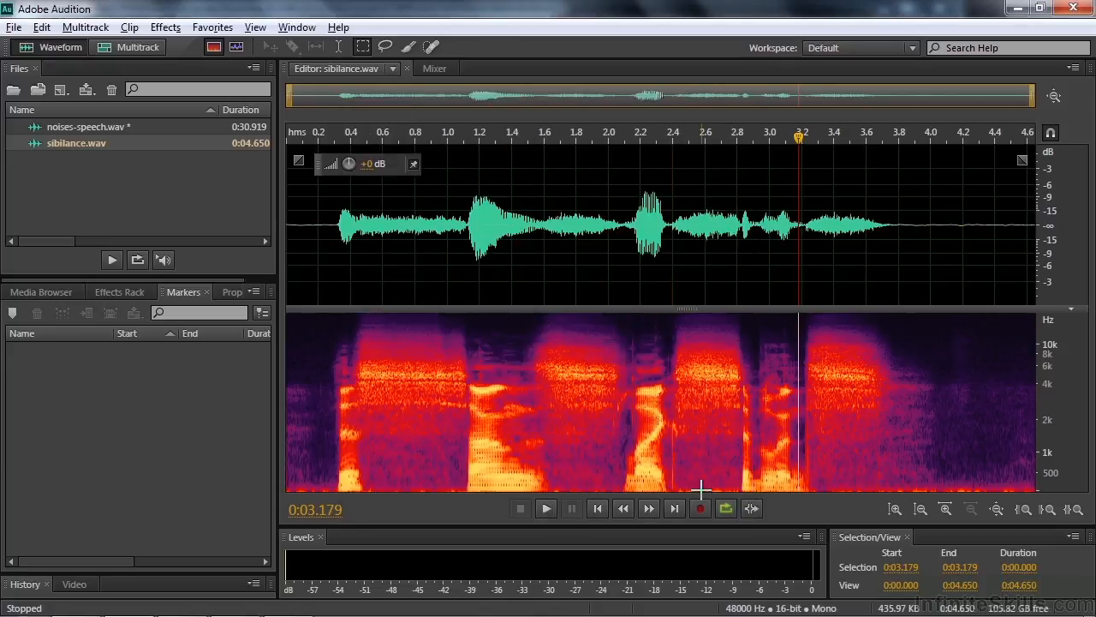